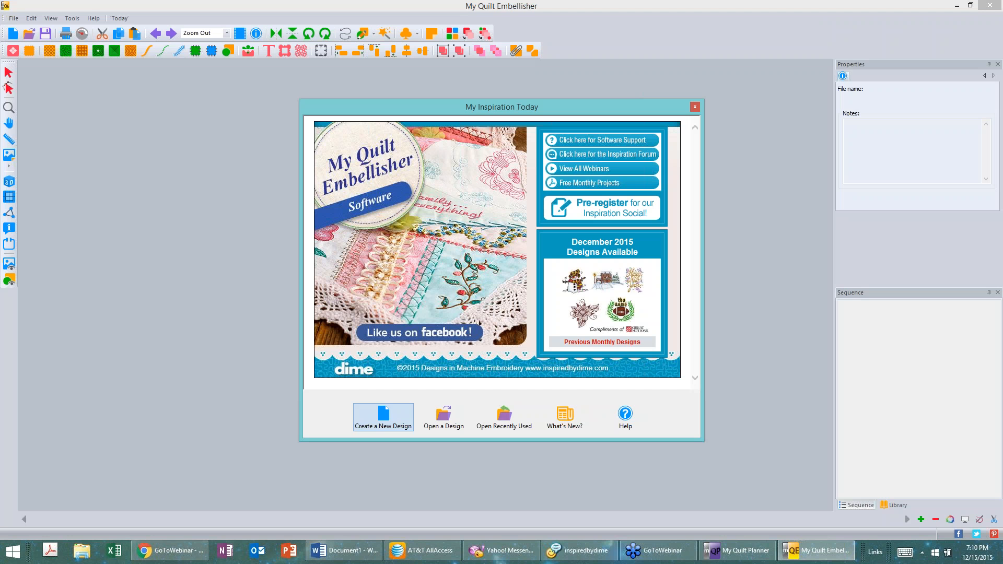
Step: Create a new design and add a text object with the letter A near the middle of the canvas
{"action": "left_click", "coordinate": [386, 418]}
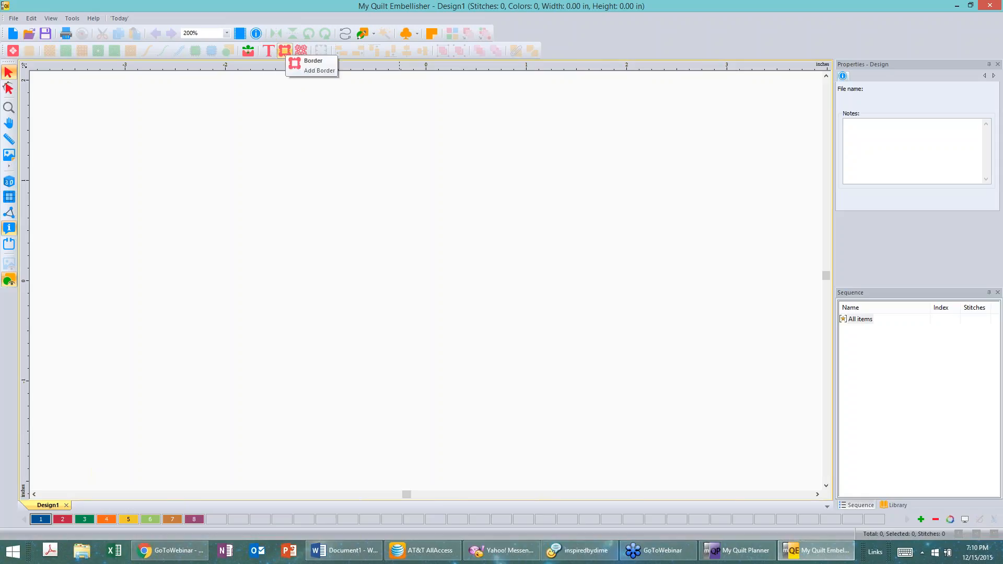
{"action": "left_click", "coordinate": [270, 54]}
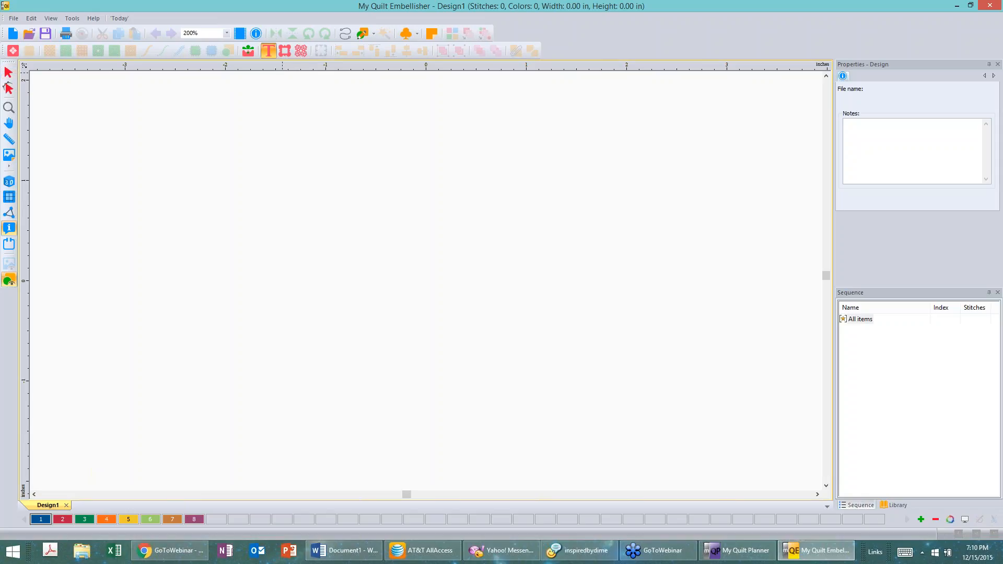
{"action": "left_click", "coordinate": [390, 298]}
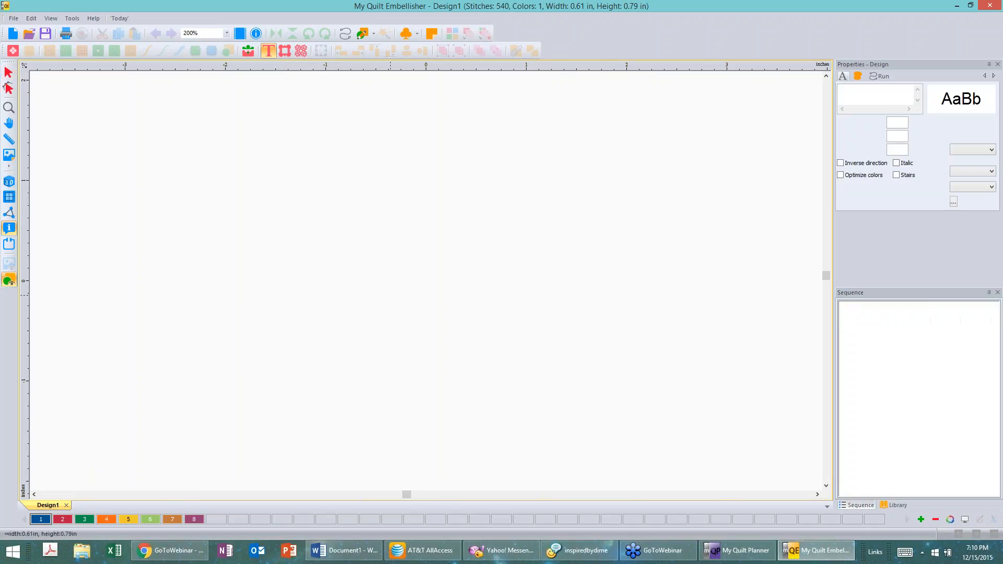
{"action": "type", "text": "A"}
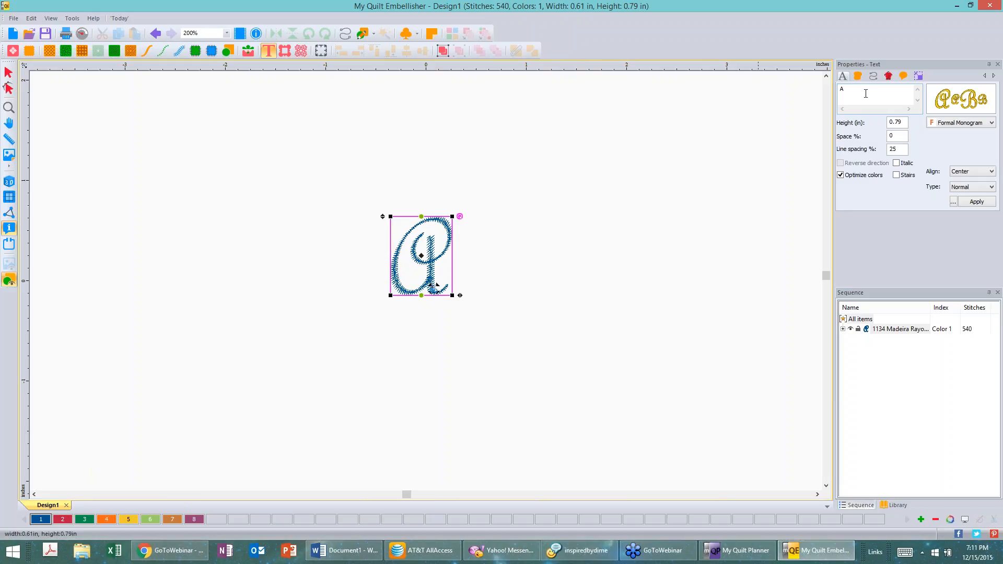
Step: Browse the font catalog for the letter A from Arial through Yankee, and close it without choosing another font
{"action": "left_click", "coordinate": [963, 101]}
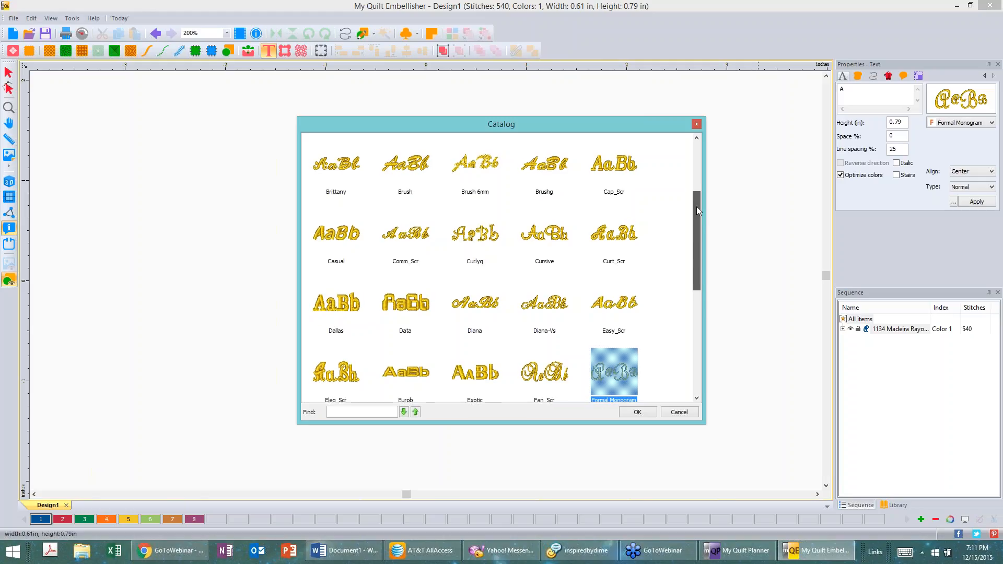
{"action": "left_click_drag", "start_coordinate": [697, 205], "coordinate": [692, 162]}
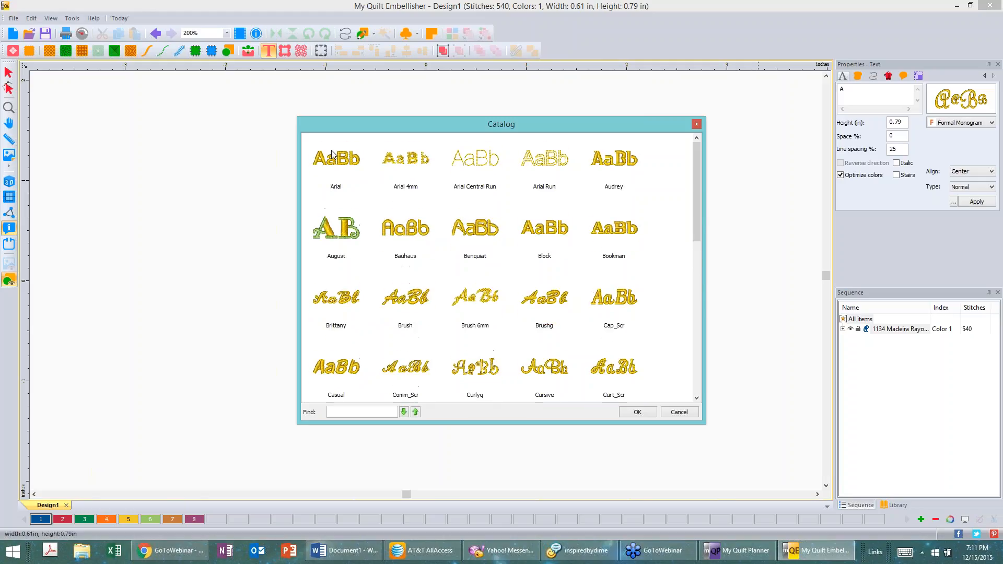
{"action": "scroll", "coordinate": [697, 154], "scroll_direction": "down", "scroll_amount": 2}
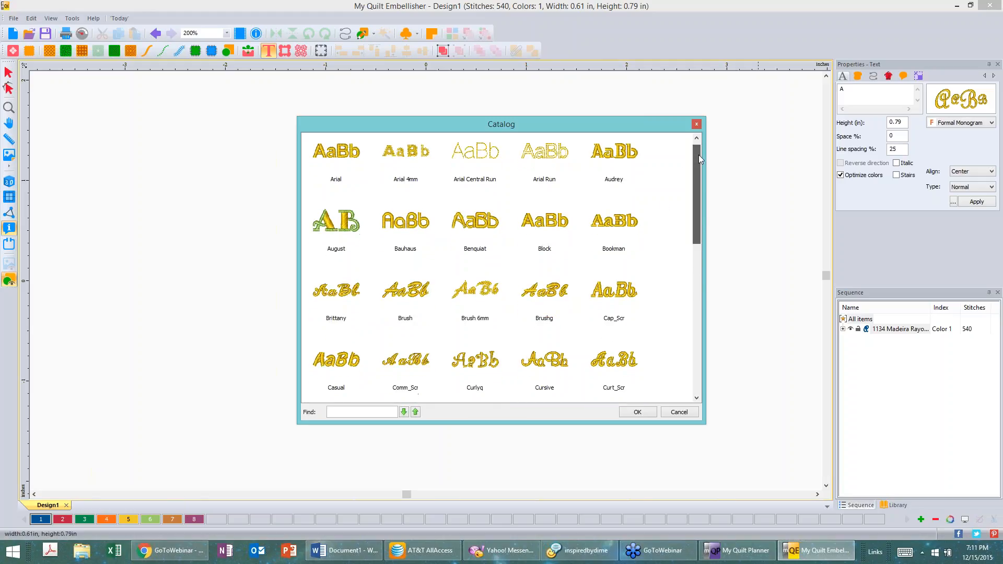
{"action": "scroll", "coordinate": [700, 160], "scroll_direction": "down", "scroll_amount": 8}
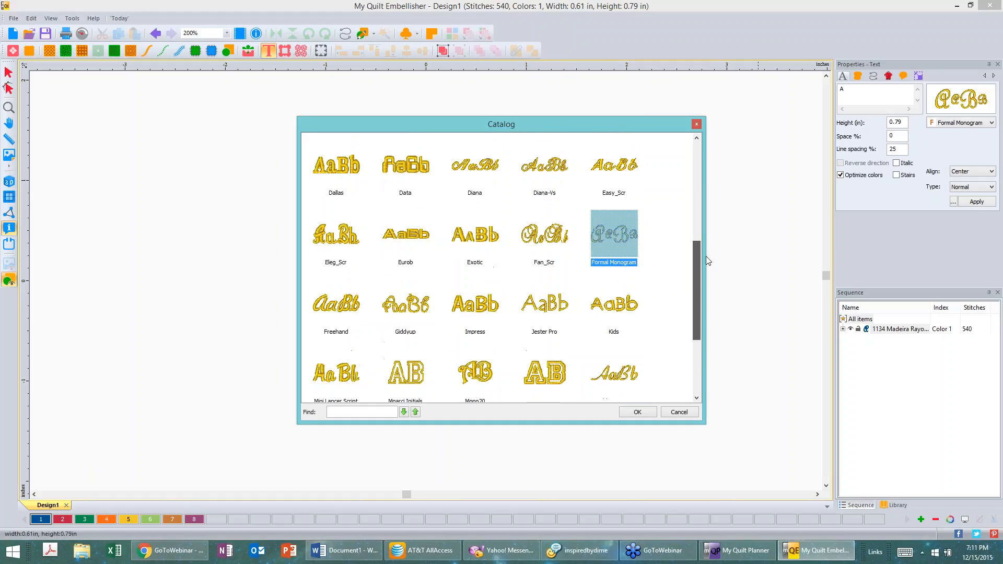
{"action": "scroll", "coordinate": [709, 294], "scroll_direction": "down", "scroll_amount": 2}
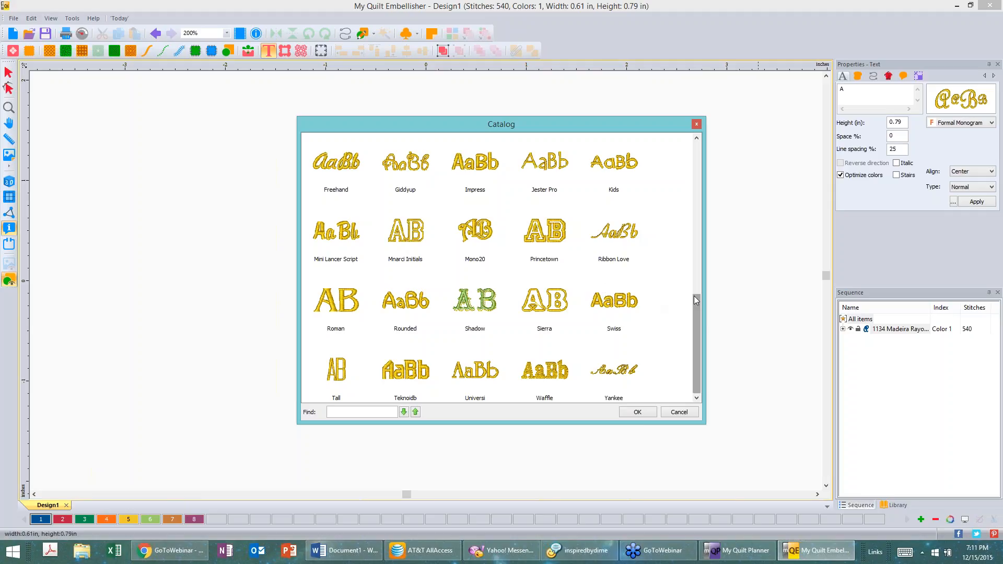
{"action": "left_click_drag", "start_coordinate": [693, 296], "coordinate": [700, 141]}
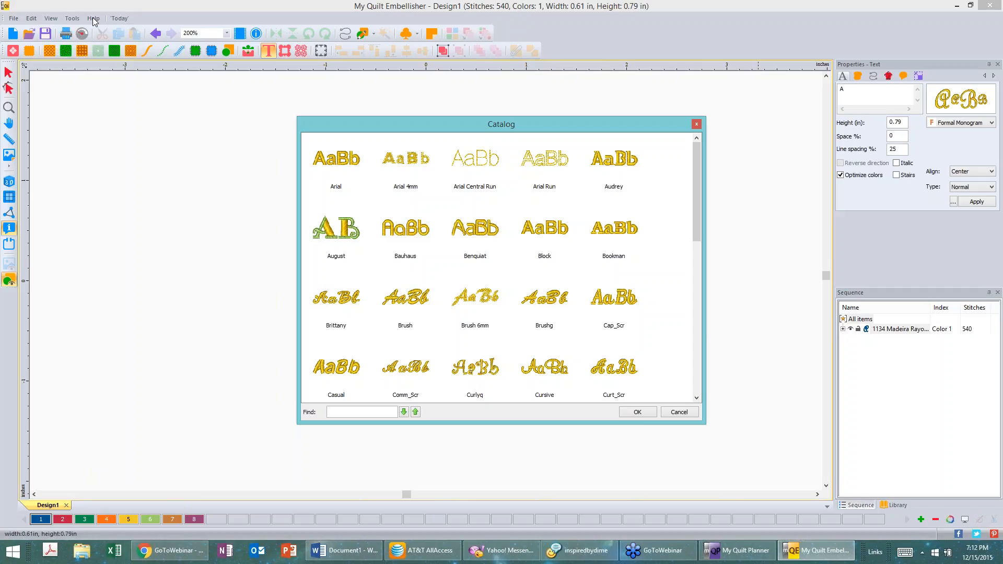
{"action": "left_click", "coordinate": [697, 124]}
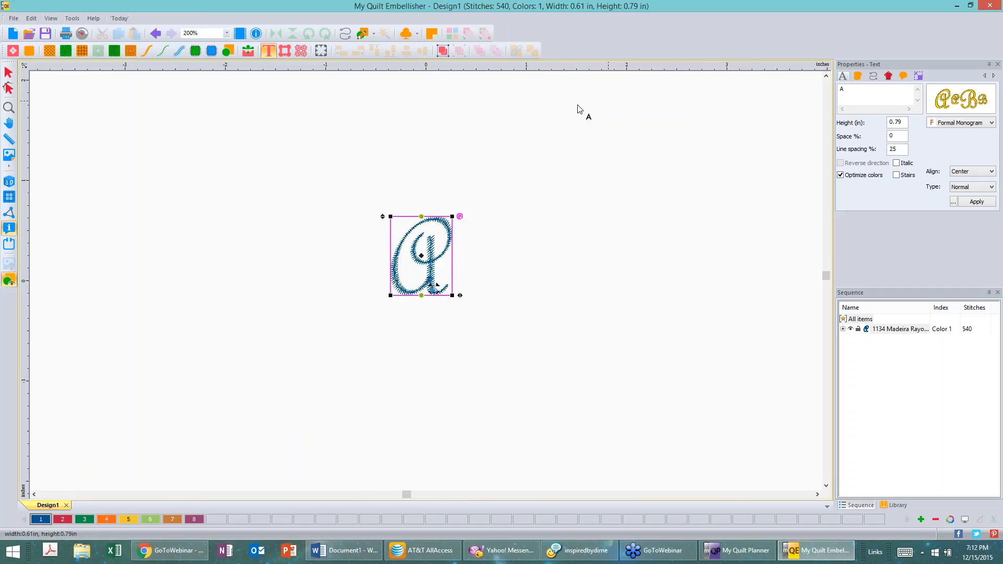
Step: Open the help contents and display the Font Library topic under My Quilt Embellisher's Text Embellishment section
{"action": "left_click", "coordinate": [95, 20]}
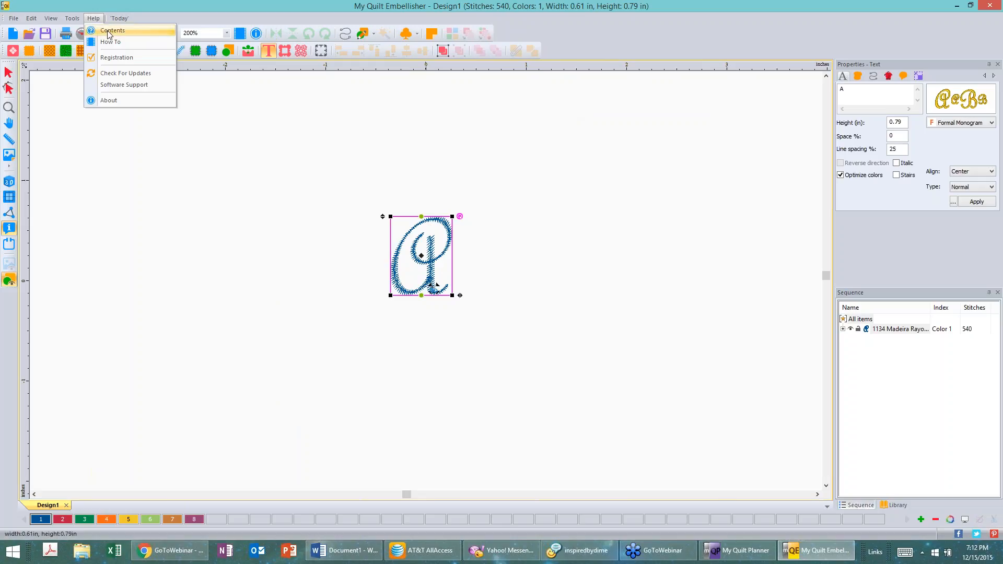
{"action": "left_click", "coordinate": [109, 32]}
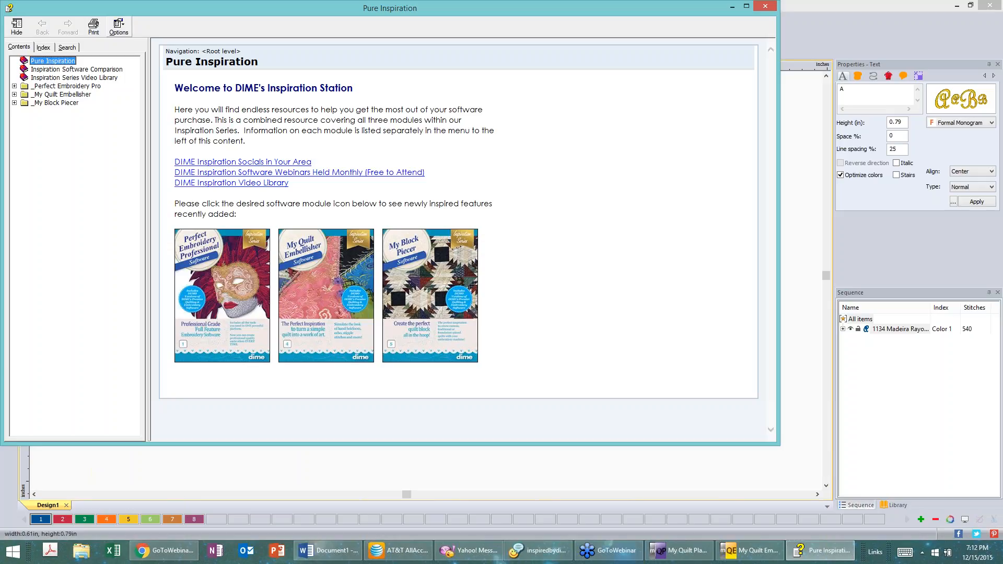
{"action": "left_click", "coordinate": [15, 95]}
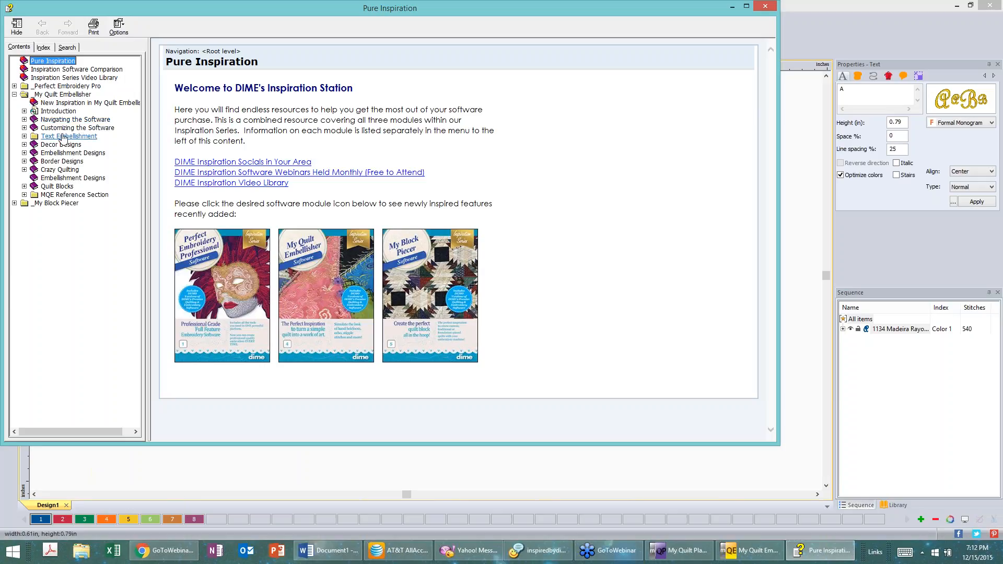
{"action": "left_click", "coordinate": [24, 137]}
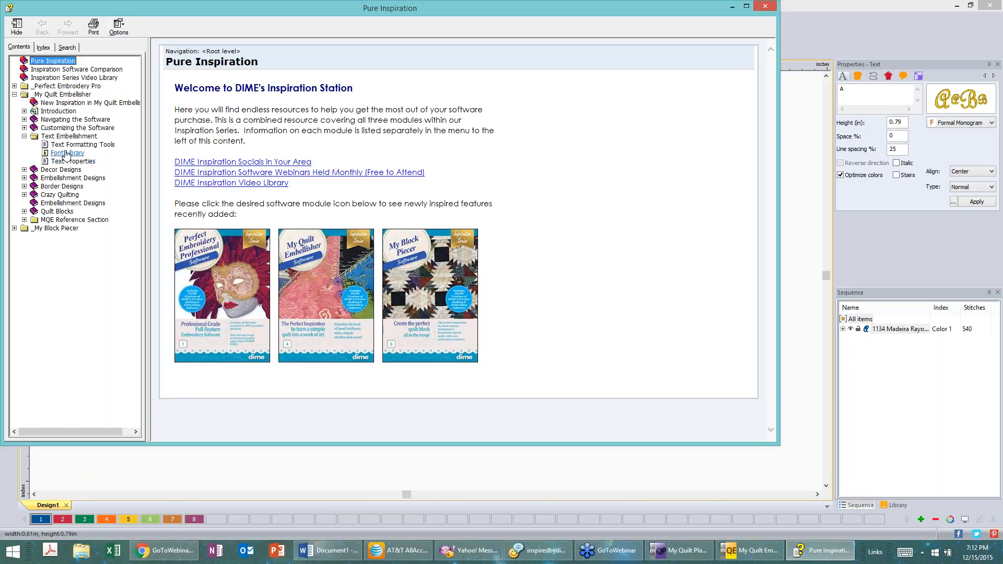
{"action": "left_click", "coordinate": [68, 153]}
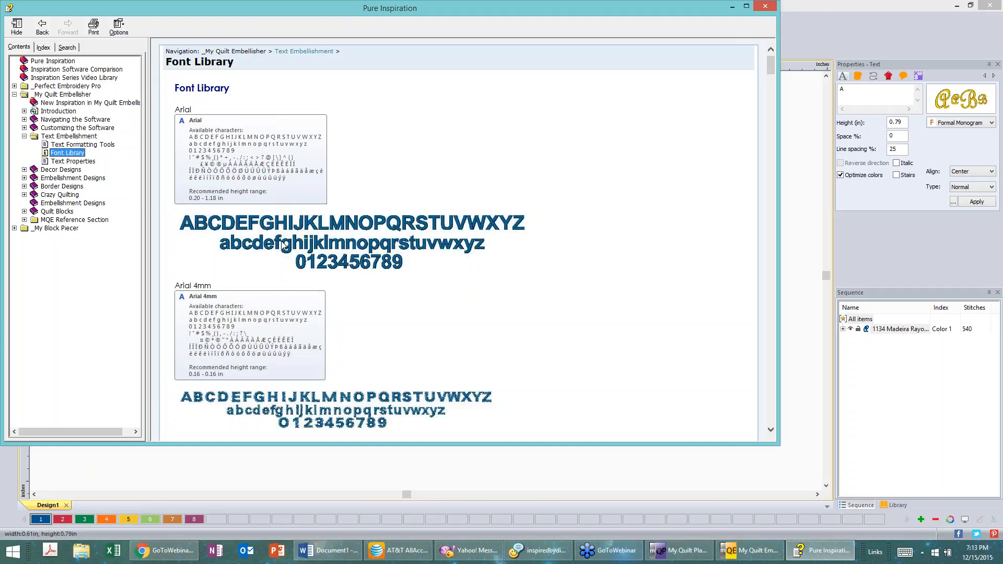
Step: Examine the available characters, recommended height range and sample alphabet of each font in the Font Library topic, from Arial through Eurob
{"action": "scroll", "coordinate": [317, 313], "scroll_direction": "down", "scroll_amount": 1}
{"action": "left_click", "coordinate": [381, 315]}
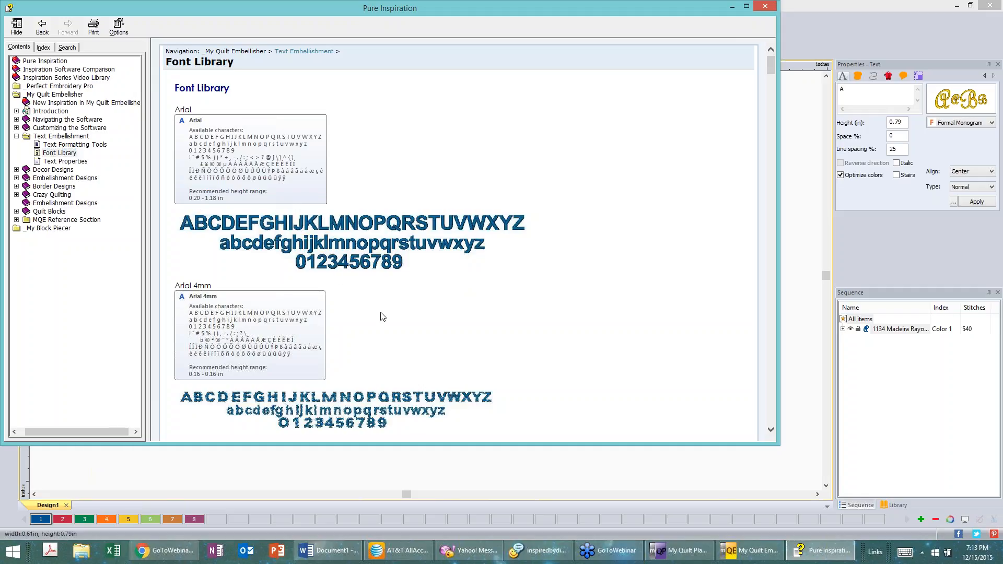
{"action": "scroll", "coordinate": [383, 315], "scroll_direction": "down", "scroll_amount": 1}
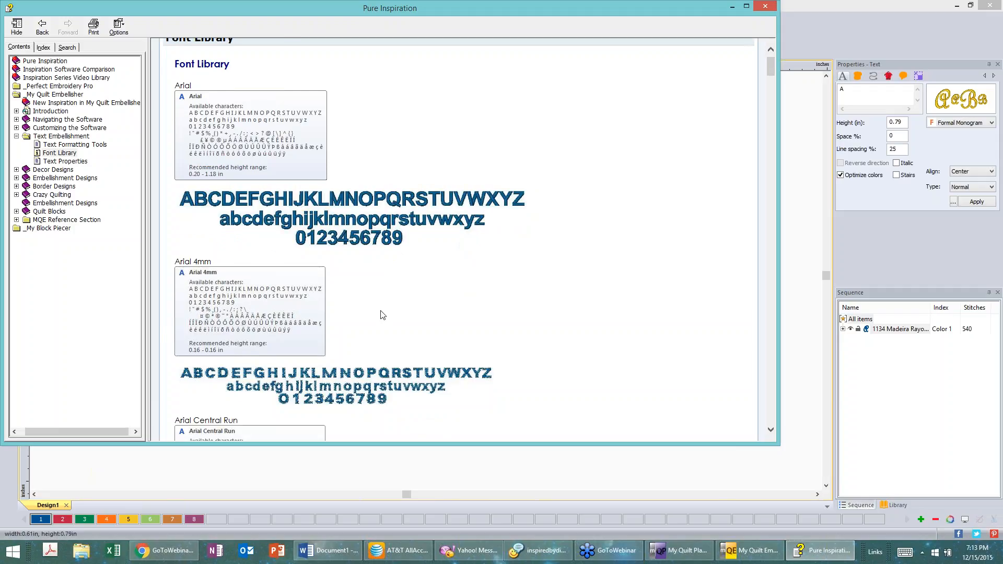
{"action": "scroll", "coordinate": [381, 315], "scroll_direction": "down", "scroll_amount": 4}
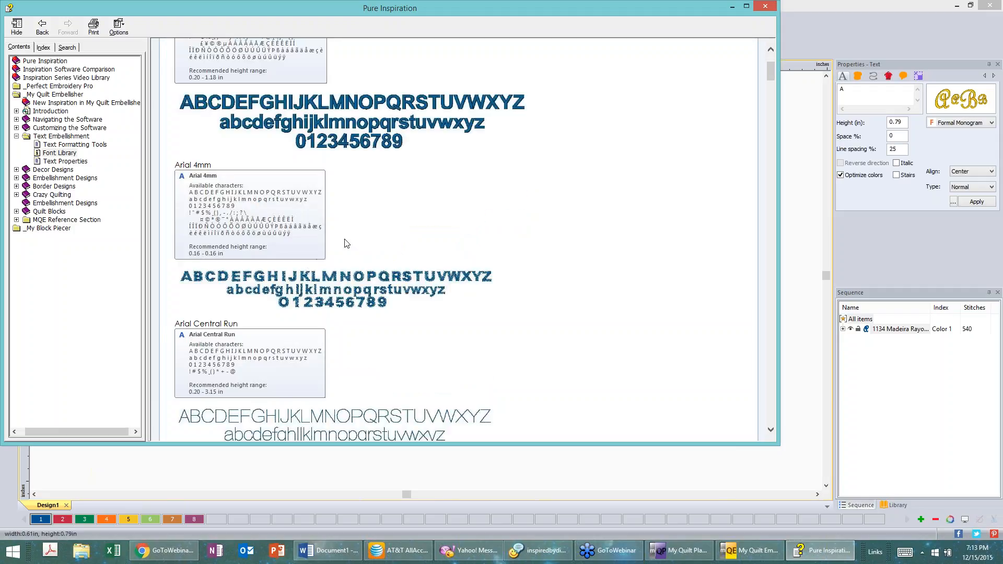
{"action": "scroll", "coordinate": [364, 226], "scroll_direction": "down", "scroll_amount": 3}
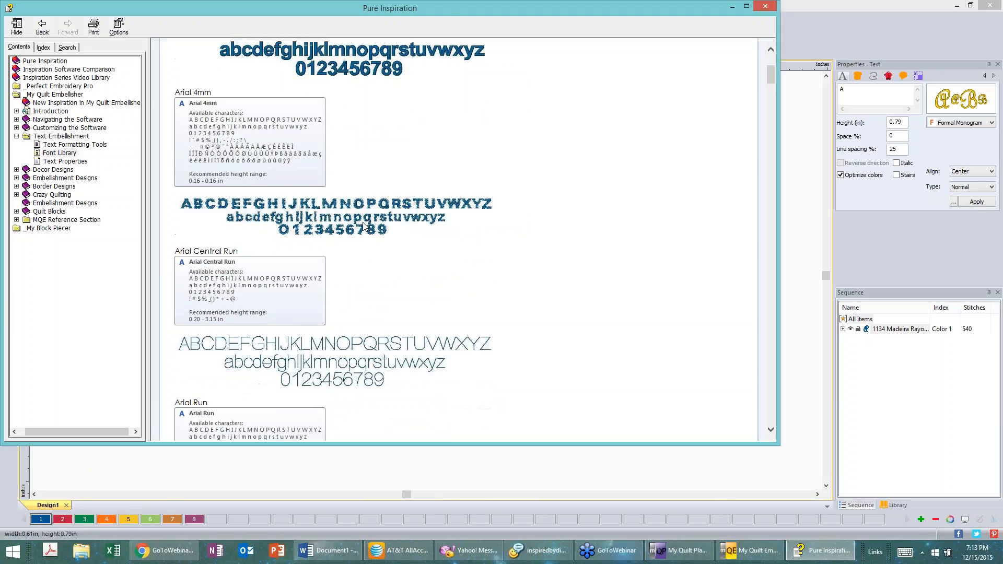
{"action": "scroll", "coordinate": [364, 226], "scroll_direction": "down", "scroll_amount": 4}
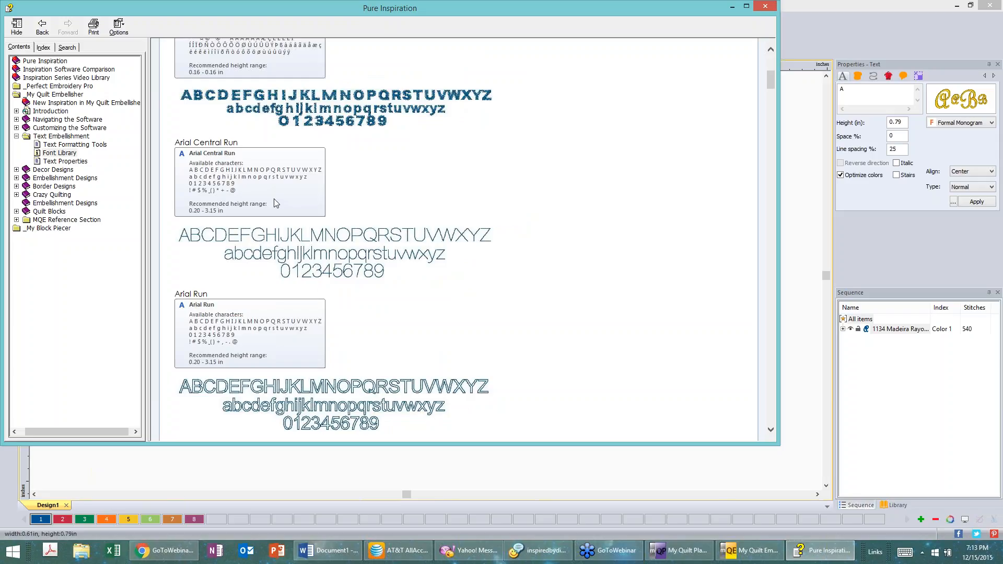
{"action": "scroll", "coordinate": [275, 202], "scroll_direction": "down", "scroll_amount": 3}
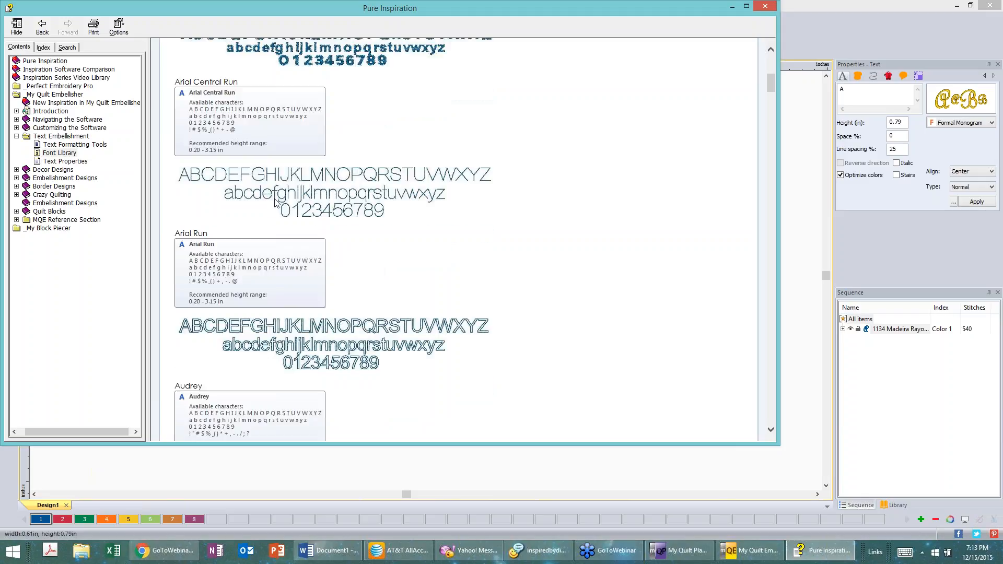
{"action": "scroll", "coordinate": [276, 202], "scroll_direction": "down", "scroll_amount": 3}
{"action": "scroll", "coordinate": [276, 203], "scroll_direction": "down", "scroll_amount": 20}
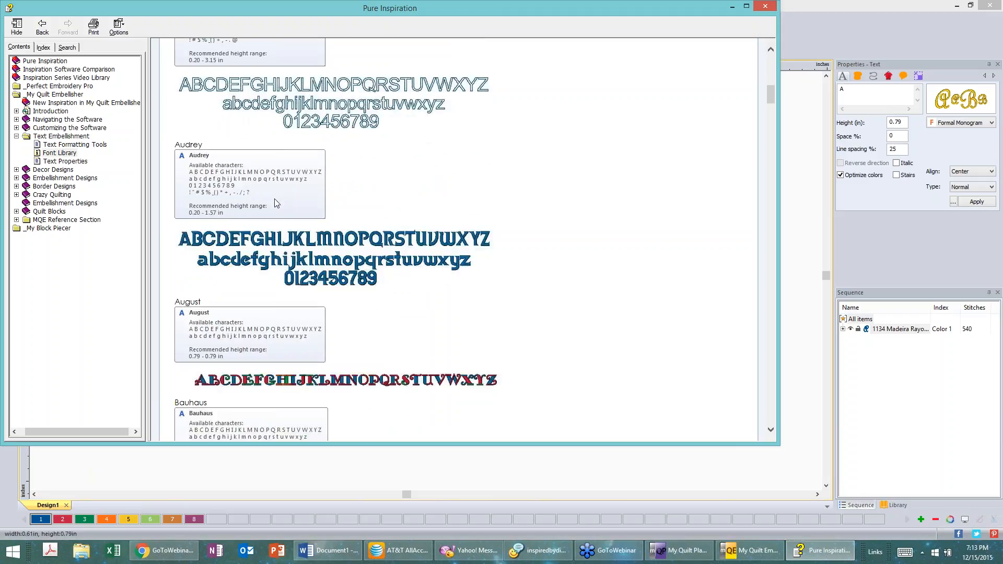
{"action": "scroll", "coordinate": [275, 202], "scroll_direction": "up", "scroll_amount": 7}
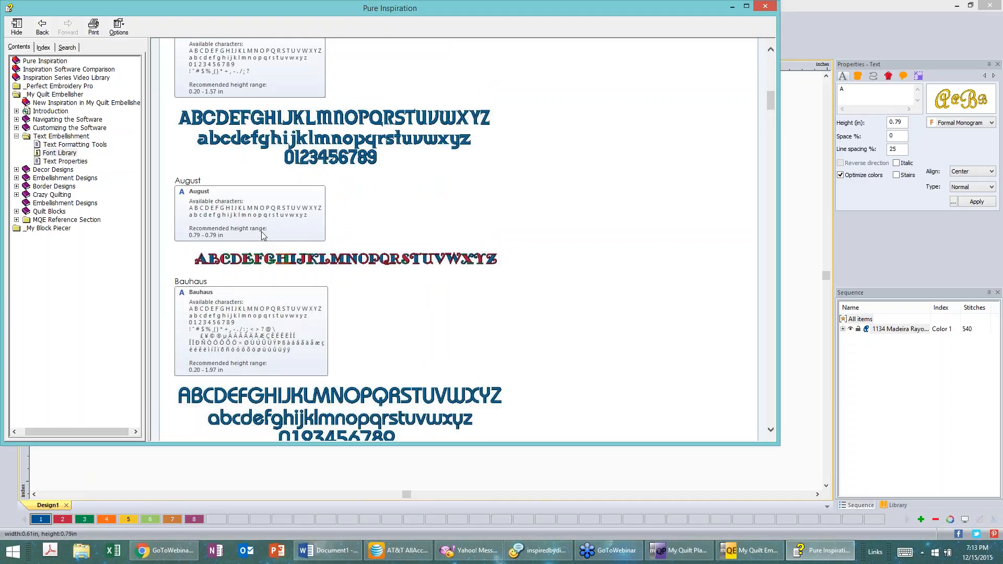
{"action": "scroll", "coordinate": [262, 235], "scroll_direction": "down", "scroll_amount": 6}
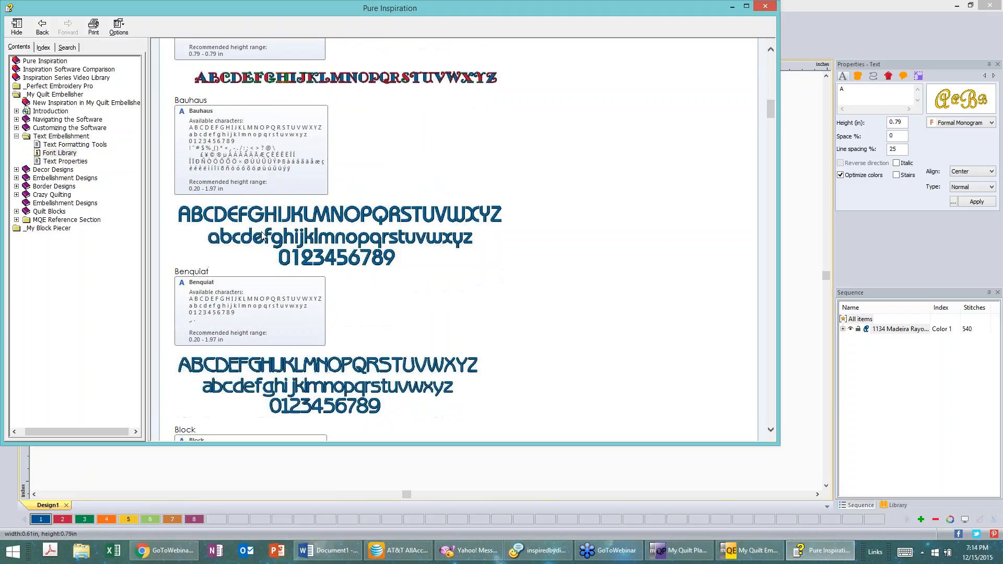
{"action": "scroll", "coordinate": [263, 238], "scroll_direction": "down", "scroll_amount": 2}
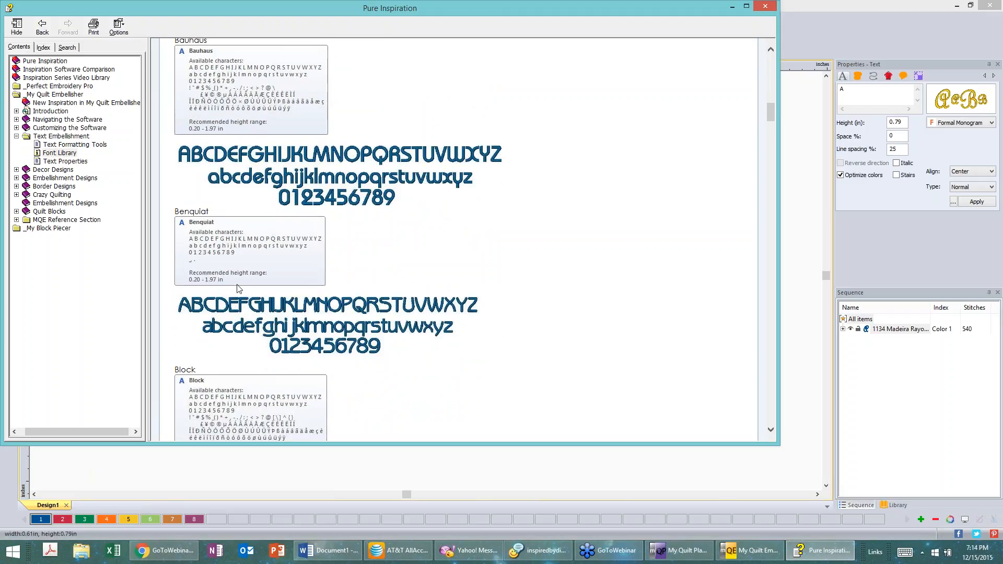
{"action": "scroll", "coordinate": [253, 269], "scroll_direction": "down", "scroll_amount": 15}
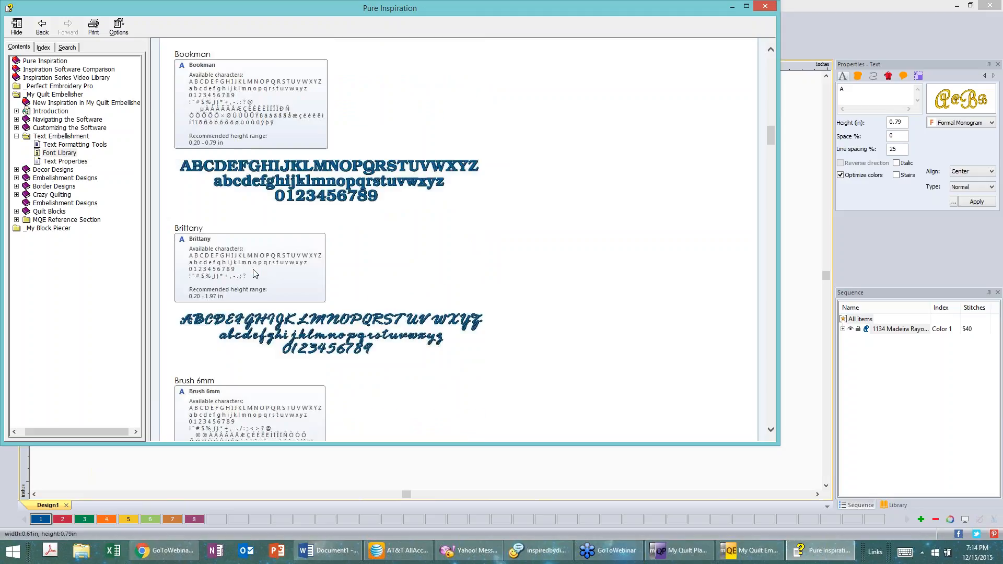
{"action": "scroll", "coordinate": [254, 273], "scroll_direction": "down", "scroll_amount": 6}
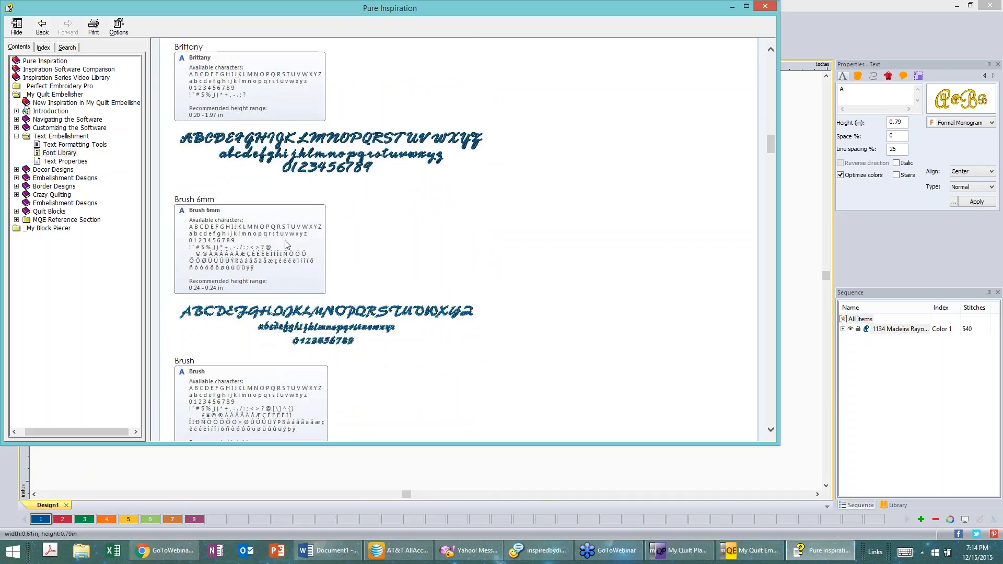
{"action": "scroll", "coordinate": [287, 244], "scroll_direction": "down", "scroll_amount": 5}
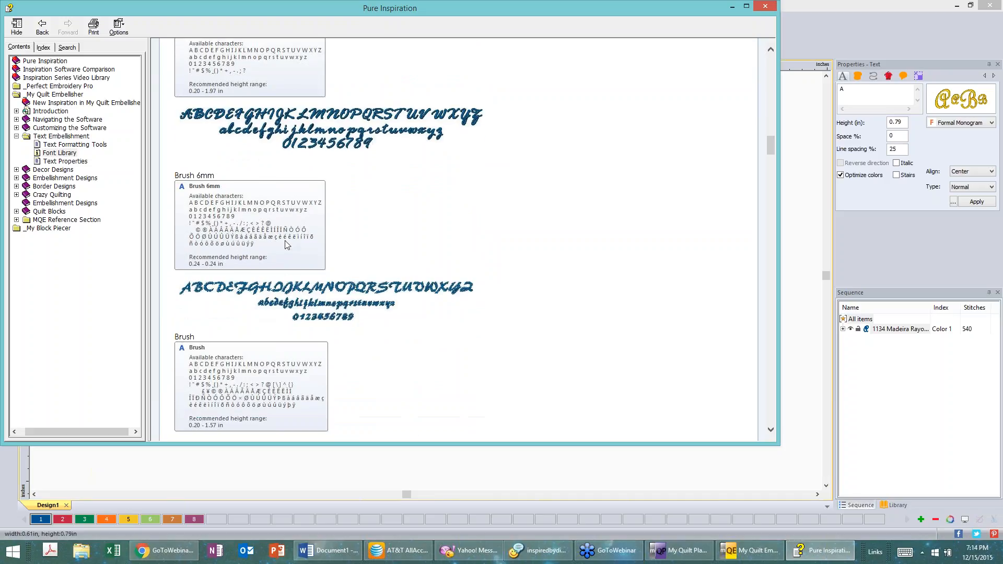
{"action": "scroll", "coordinate": [286, 244], "scroll_direction": "down", "scroll_amount": 10}
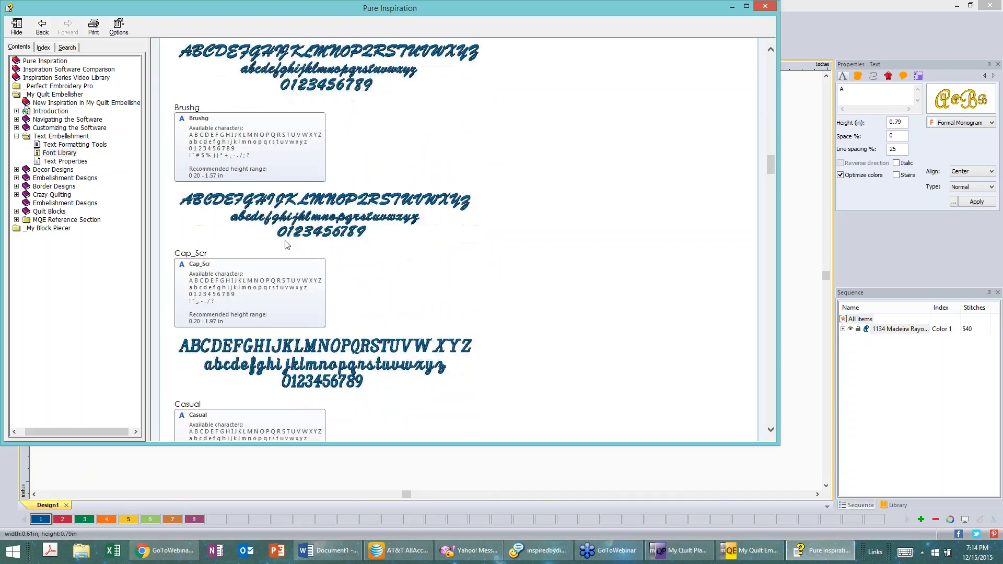
{"action": "scroll", "coordinate": [287, 243], "scroll_direction": "down", "scroll_amount": 3}
{"action": "scroll", "coordinate": [287, 241], "scroll_direction": "down", "scroll_amount": 3}
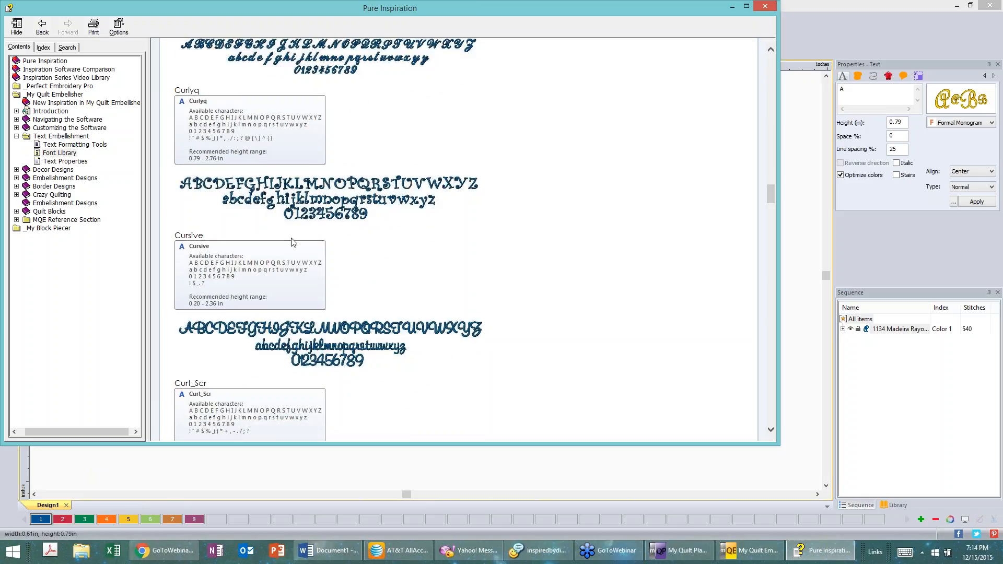
{"action": "scroll", "coordinate": [293, 241], "scroll_direction": "down", "scroll_amount": 6}
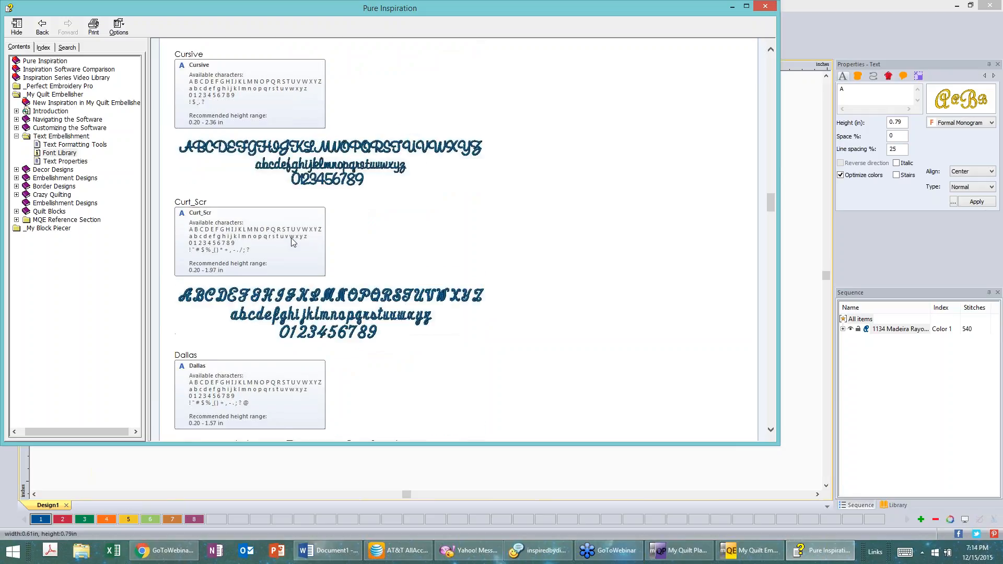
{"action": "scroll", "coordinate": [293, 242], "scroll_direction": "down", "scroll_amount": 5}
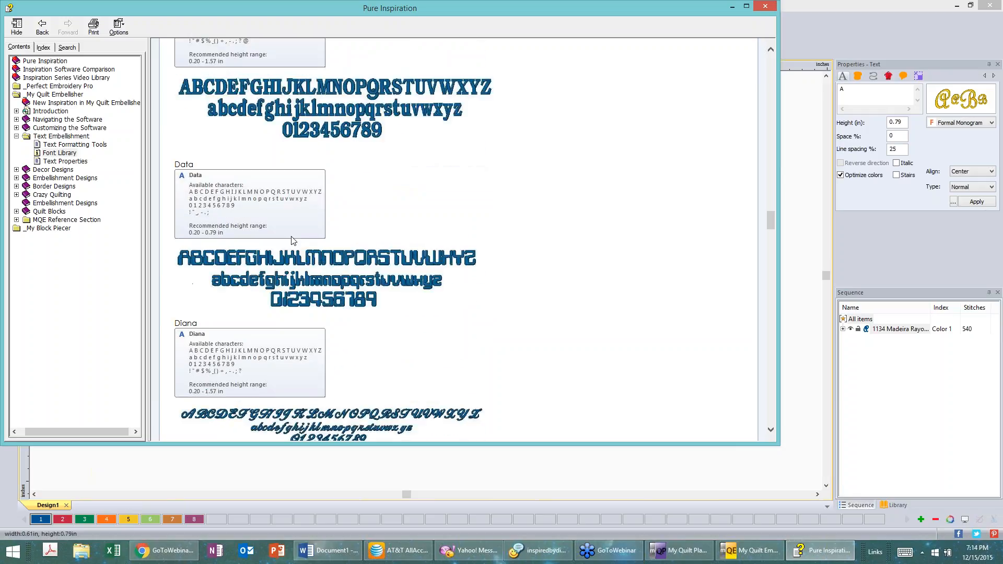
{"action": "scroll", "coordinate": [292, 240], "scroll_direction": "down", "scroll_amount": 11}
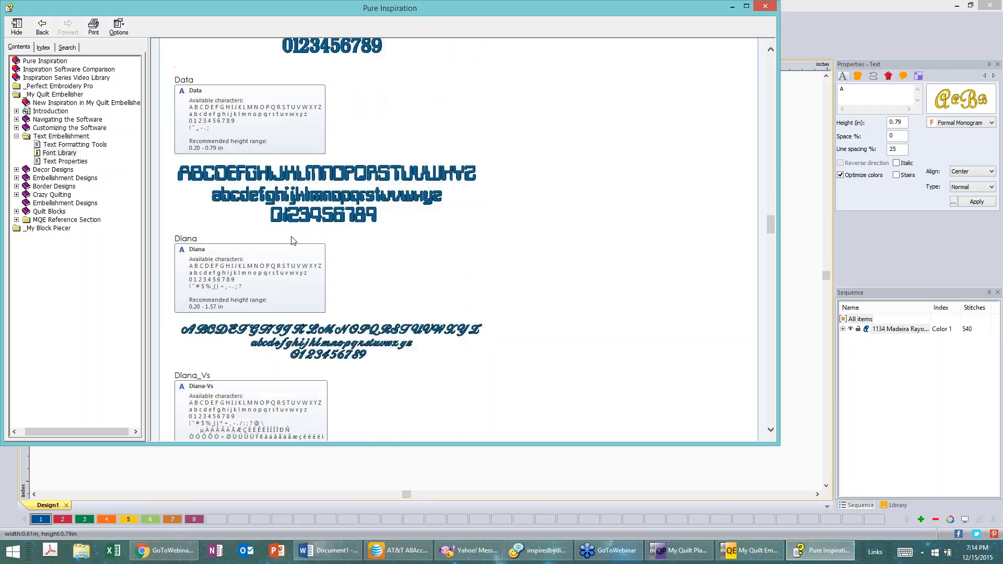
{"action": "scroll", "coordinate": [291, 240], "scroll_direction": "down", "scroll_amount": 1}
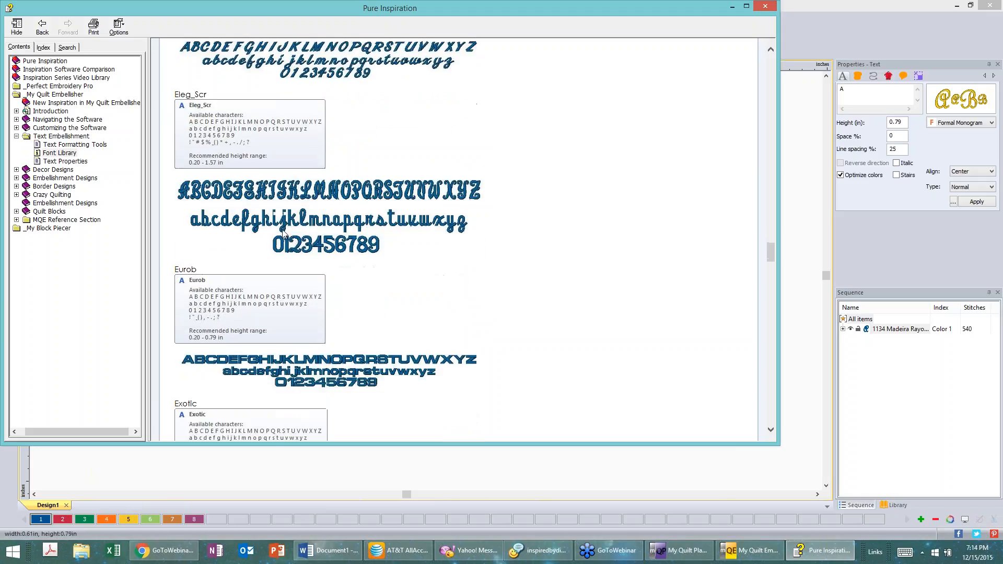
Step: Examine the characters, recommended height range and sample alphabet of the remaining Font Library fonts through Yankee, and close the help
{"action": "scroll", "coordinate": [335, 250], "scroll_direction": "down", "scroll_amount": 12}
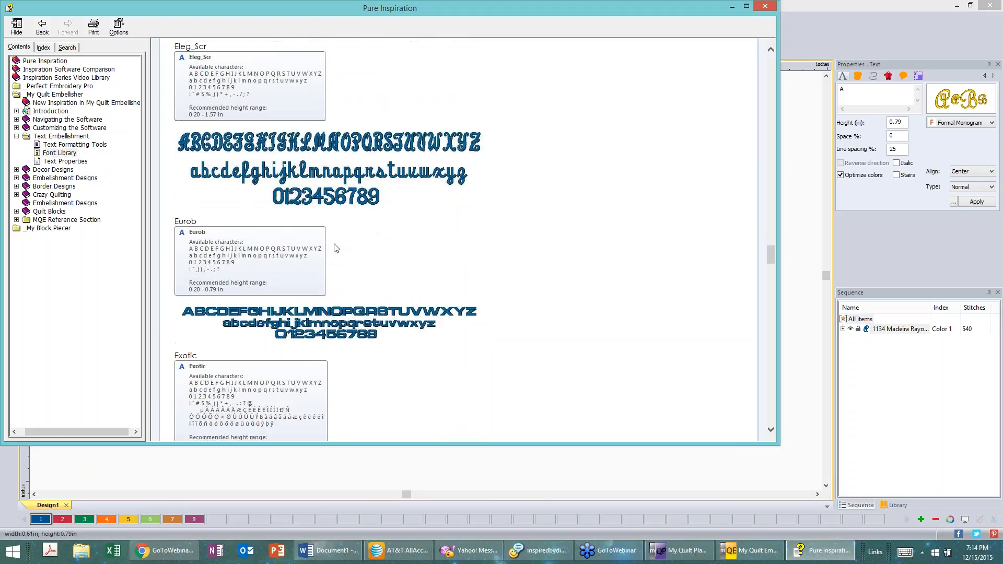
{"action": "scroll", "coordinate": [335, 248], "scroll_direction": "down", "scroll_amount": 10}
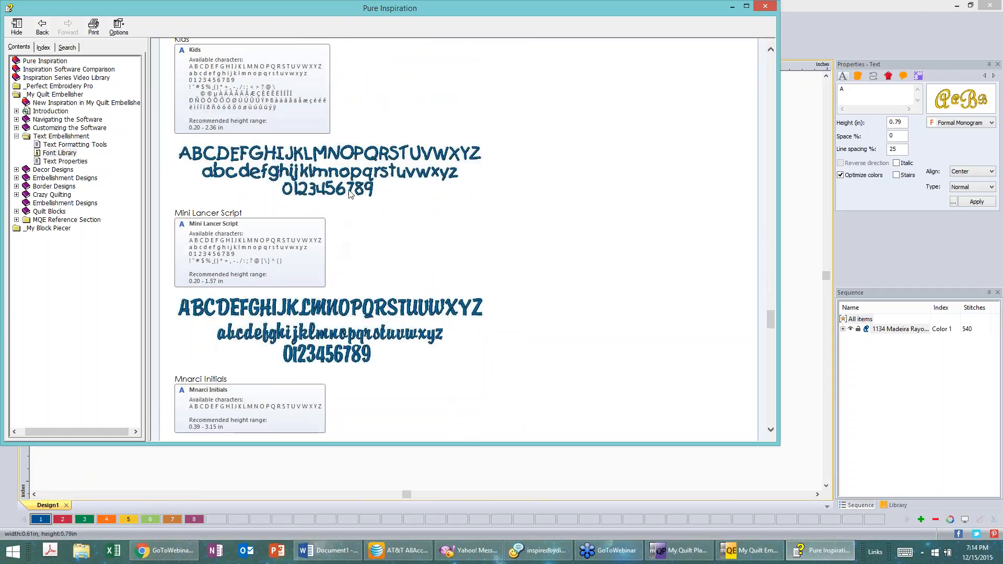
{"action": "scroll", "coordinate": [506, 198], "scroll_direction": "down", "scroll_amount": 1}
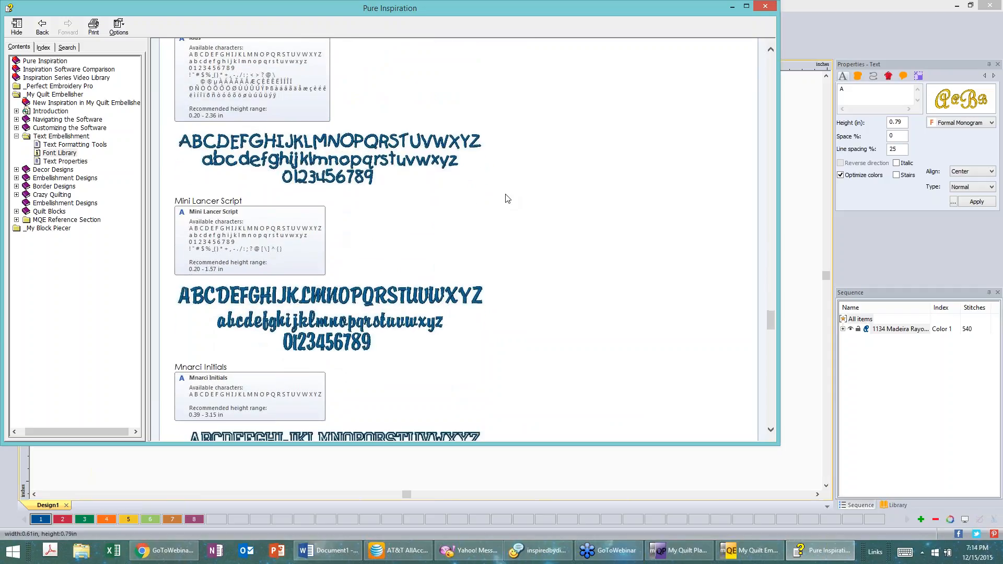
{"action": "scroll", "coordinate": [505, 198], "scroll_direction": "down", "scroll_amount": 10}
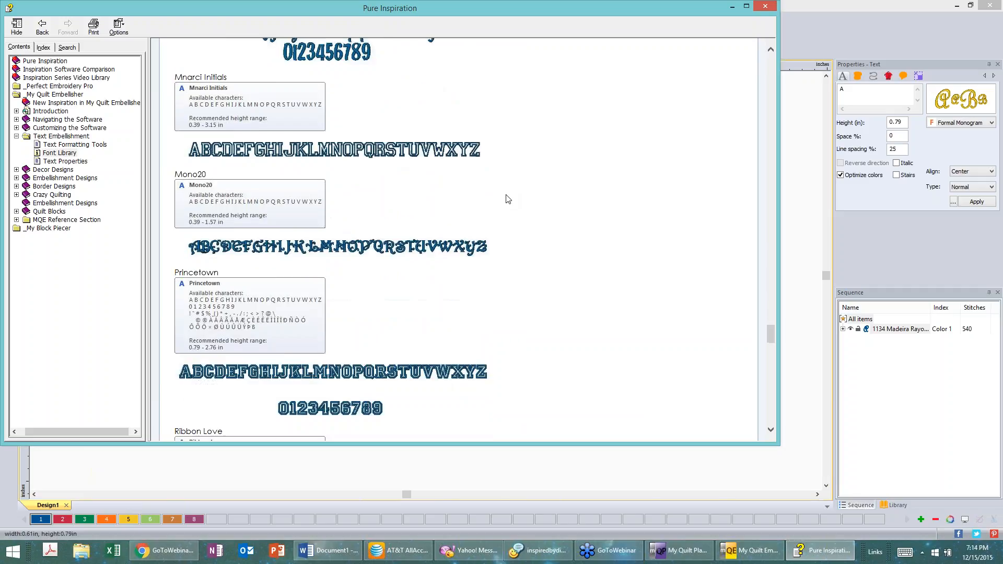
{"action": "scroll", "coordinate": [507, 199], "scroll_direction": "down", "scroll_amount": 8}
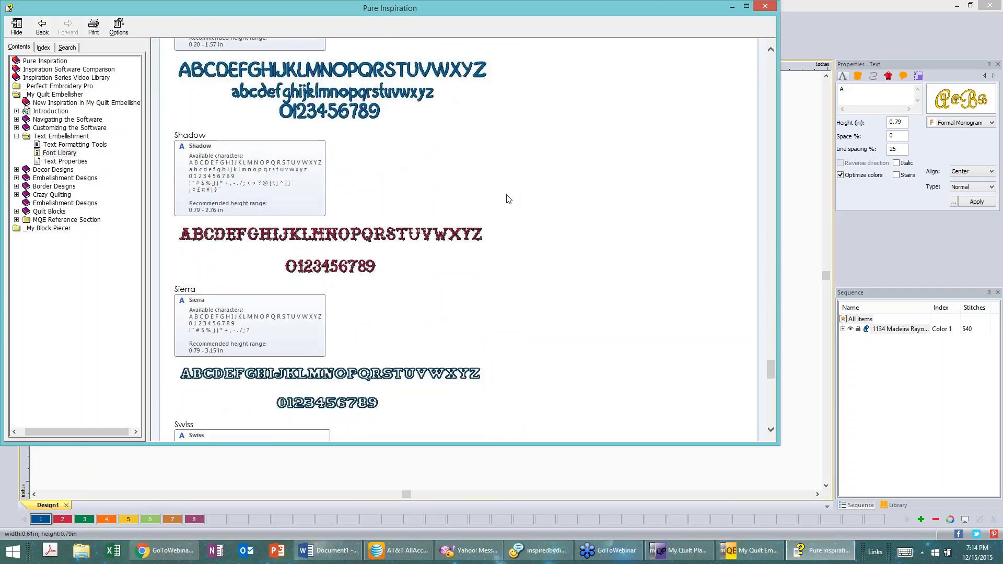
{"action": "scroll", "coordinate": [506, 199], "scroll_direction": "down", "scroll_amount": 7}
{"action": "scroll", "coordinate": [507, 200], "scroll_direction": "down", "scroll_amount": 11}
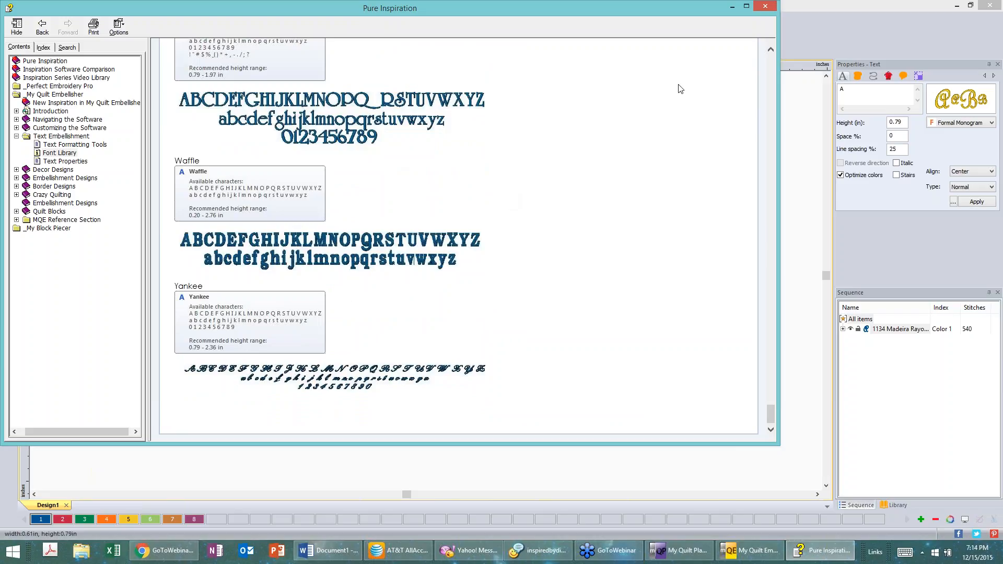
{"action": "left_click", "coordinate": [767, 9]}
{"action": "left_click", "coordinate": [765, 7]}
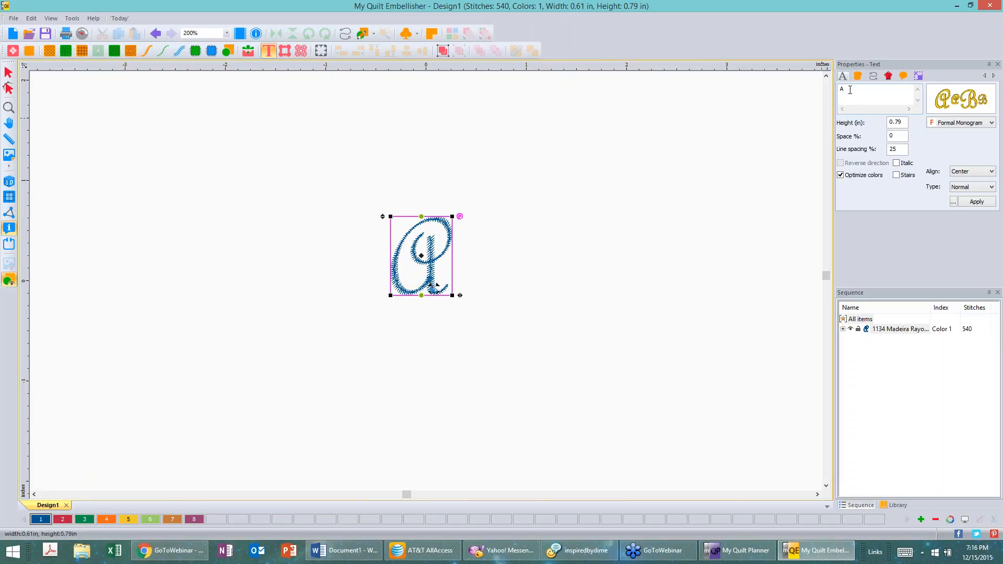
Step: Switch to the Word document with the quilt verse and correct the misspelled "wroght" to "wrought"
{"action": "mouse_move", "coordinate": [355, 555]}
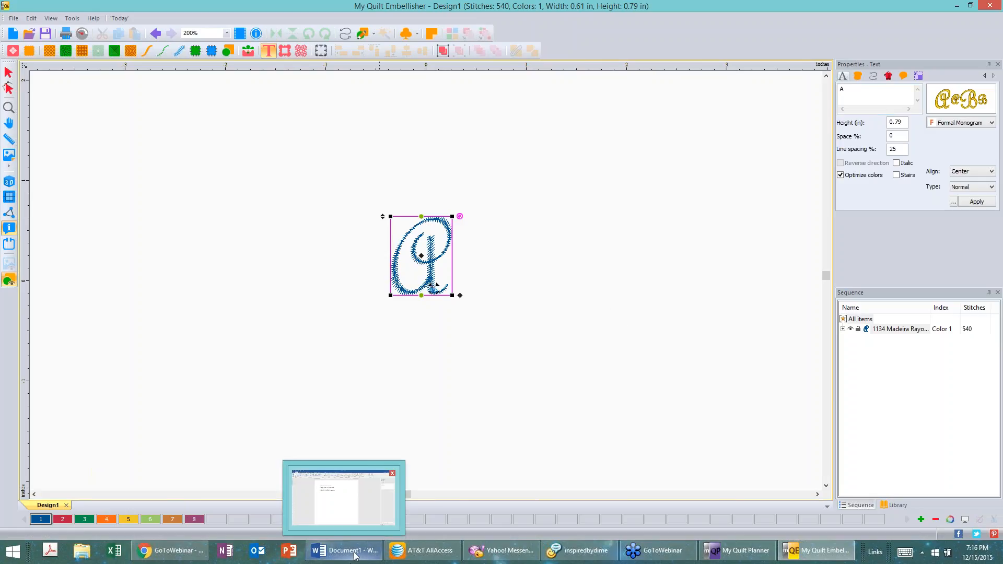
{"action": "left_click", "coordinate": [354, 552]}
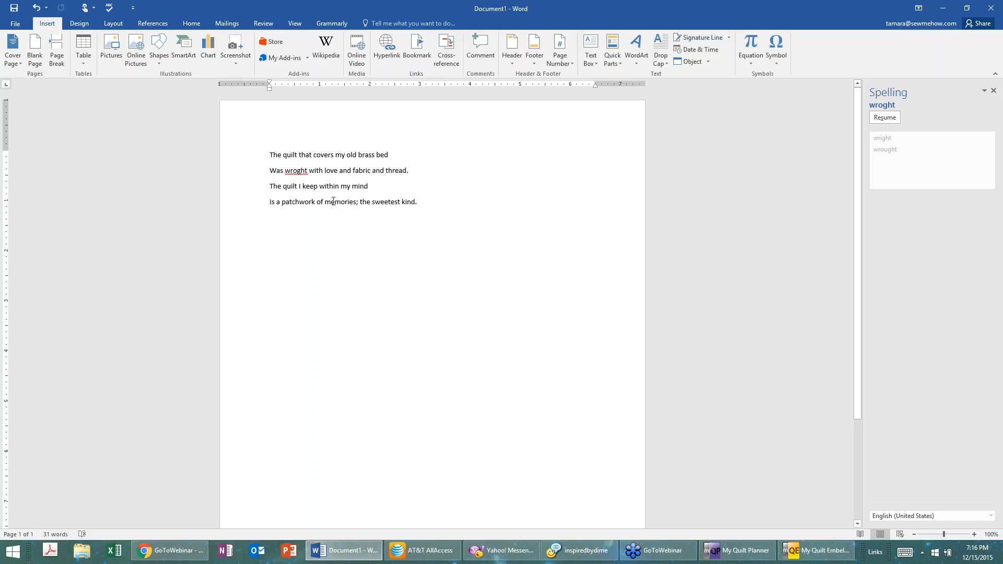
{"action": "left_click", "coordinate": [884, 118]}
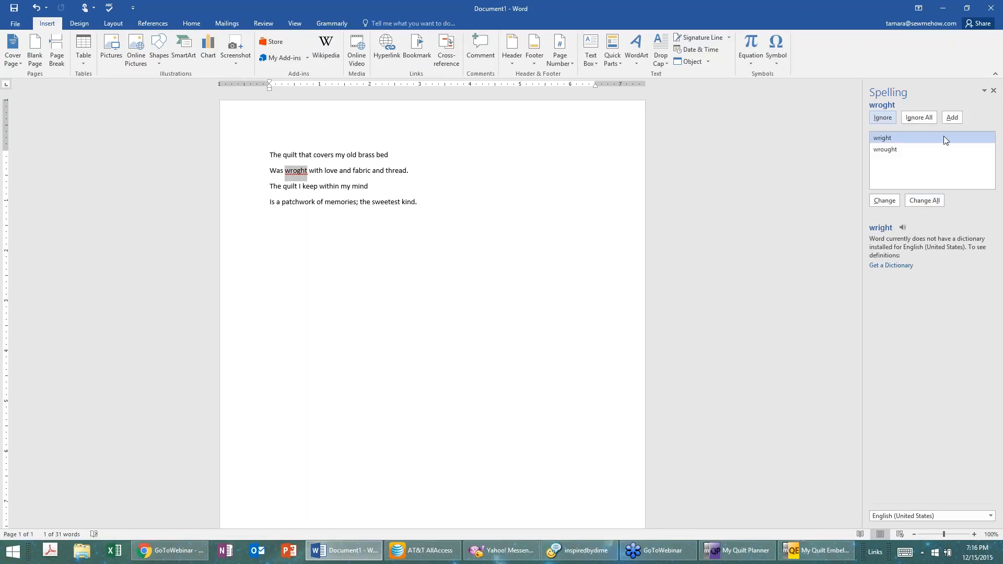
{"action": "left_click", "coordinate": [885, 148]}
{"action": "left_click", "coordinate": [883, 202]}
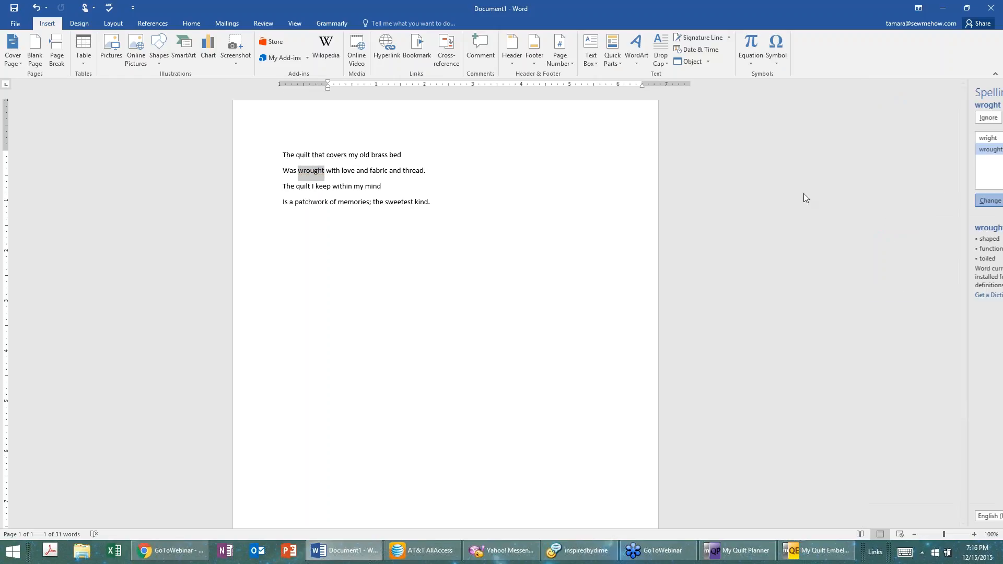
{"action": "left_click", "coordinate": [505, 305]}
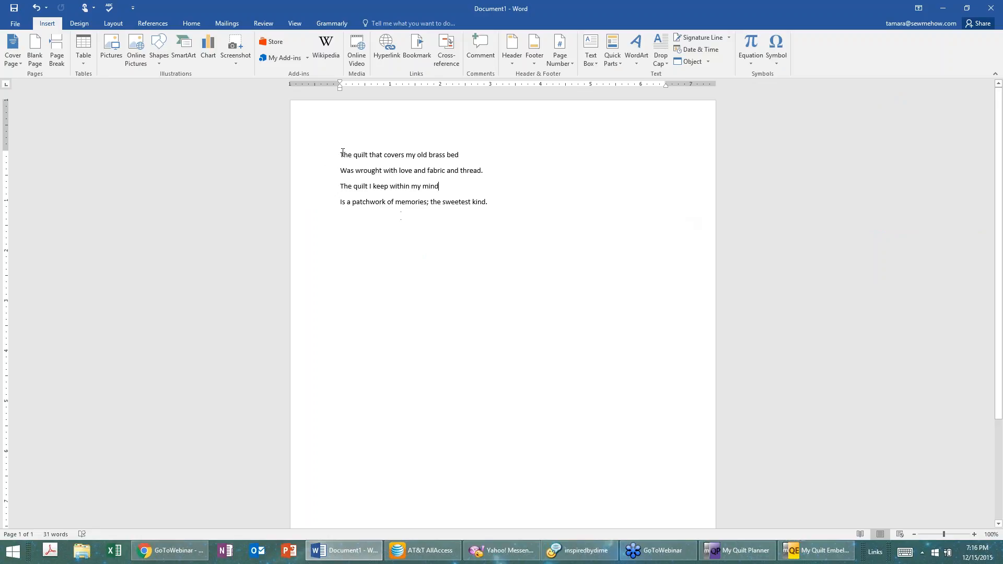
Step: Copy all four lines of the quilt verse
{"action": "left_click_drag", "start_coordinate": [337, 153], "coordinate": [533, 210]}
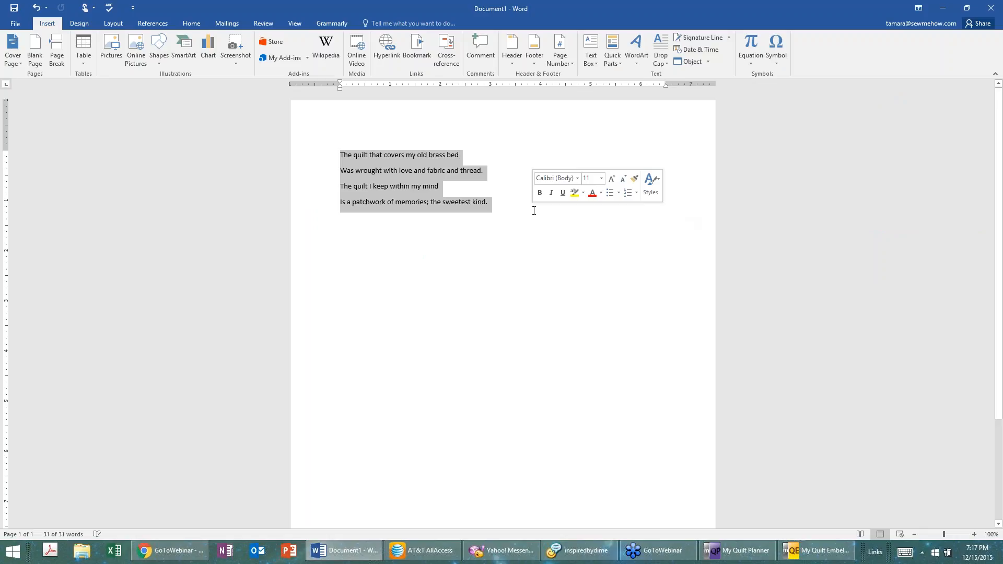
{"action": "left_click", "coordinate": [397, 172]}
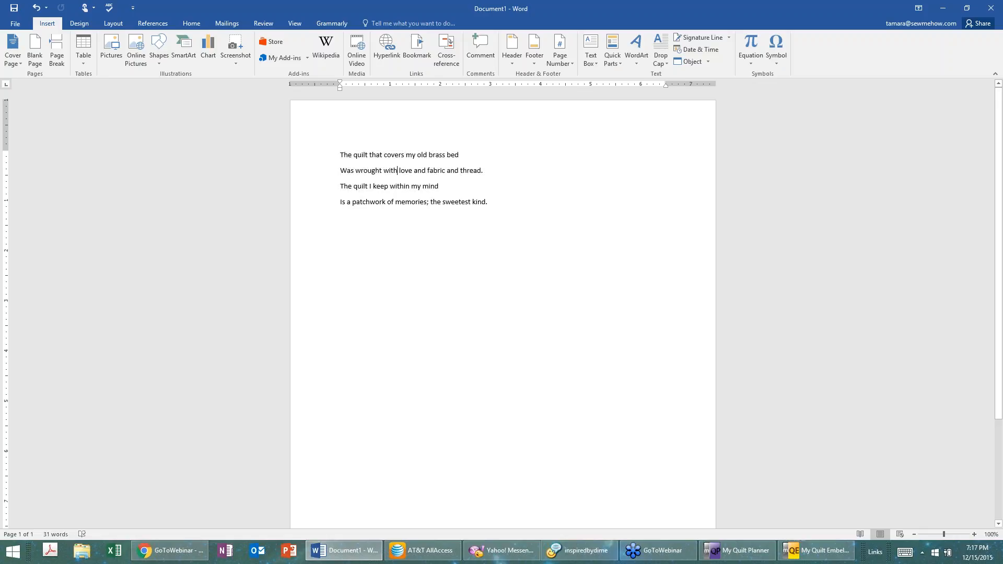
{"action": "left_click_drag", "start_coordinate": [343, 153], "coordinate": [501, 218]}
{"action": "right_click", "coordinate": [416, 202]}
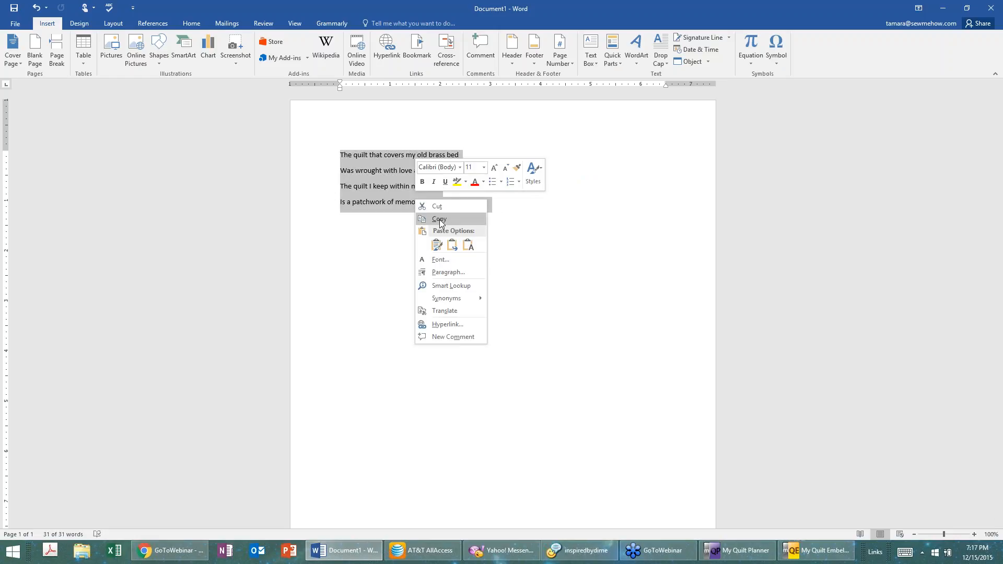
{"action": "left_click", "coordinate": [440, 219]}
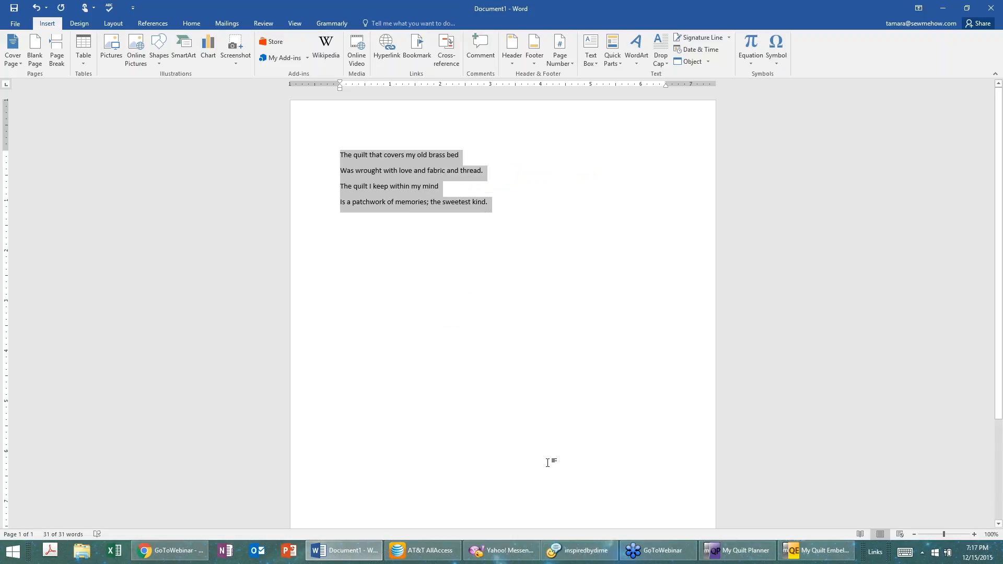
Step: Switch back to My Quilt Embellisher and replace the letter A in the text object's content with the copied verse
{"action": "left_click", "coordinate": [824, 558]}
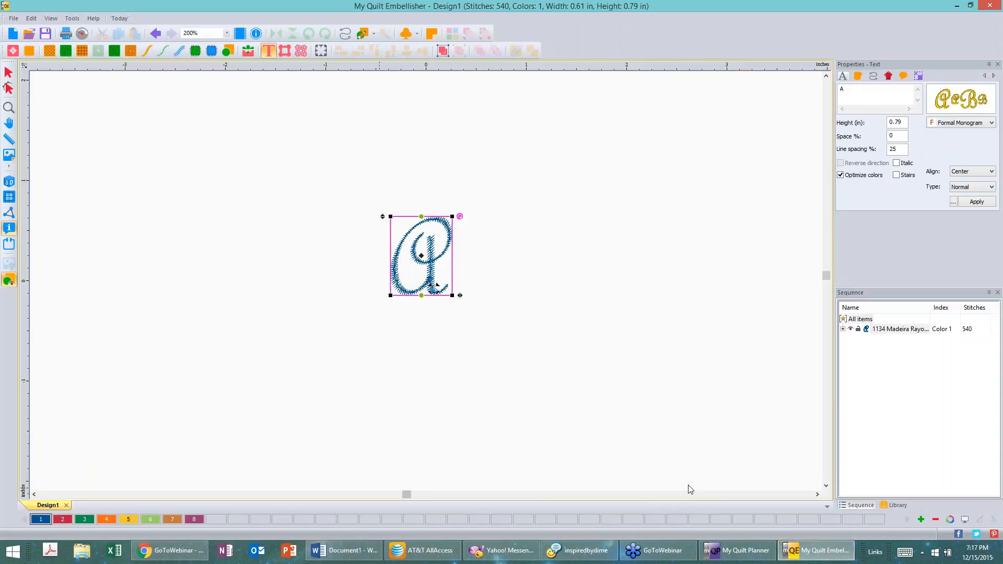
{"action": "left_click", "coordinate": [852, 90]}
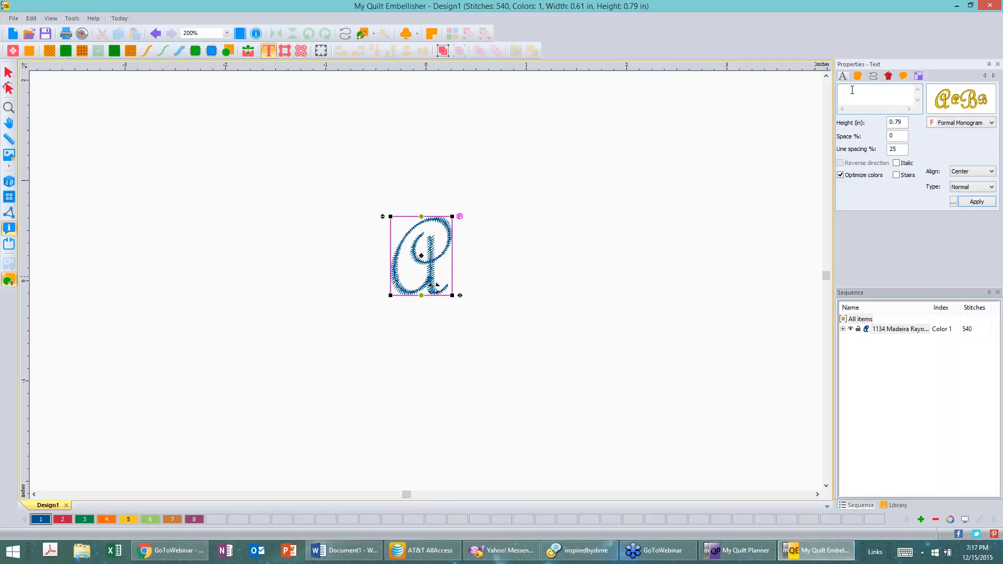
{"action": "right_click", "coordinate": [852, 90]}
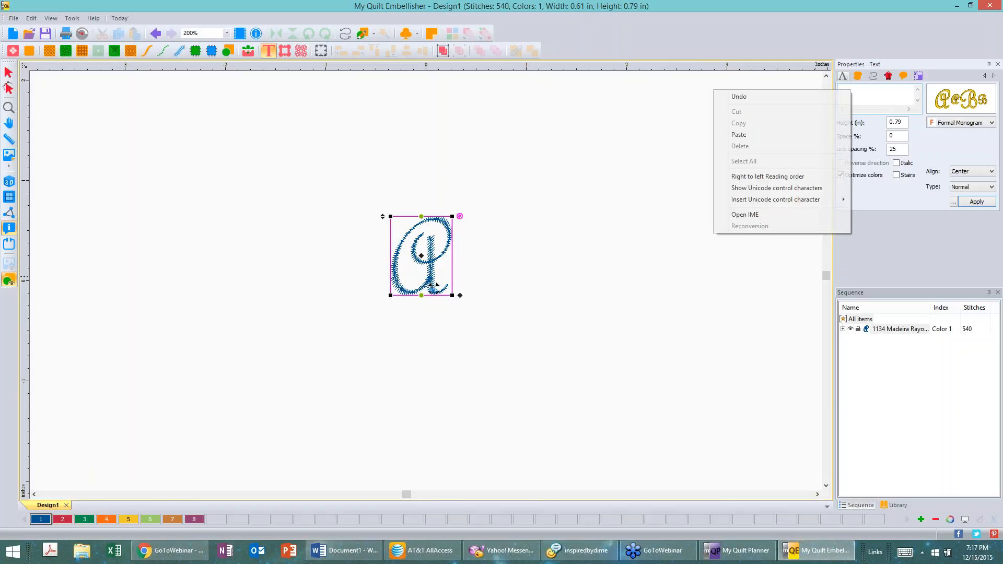
{"action": "left_click", "coordinate": [766, 136]}
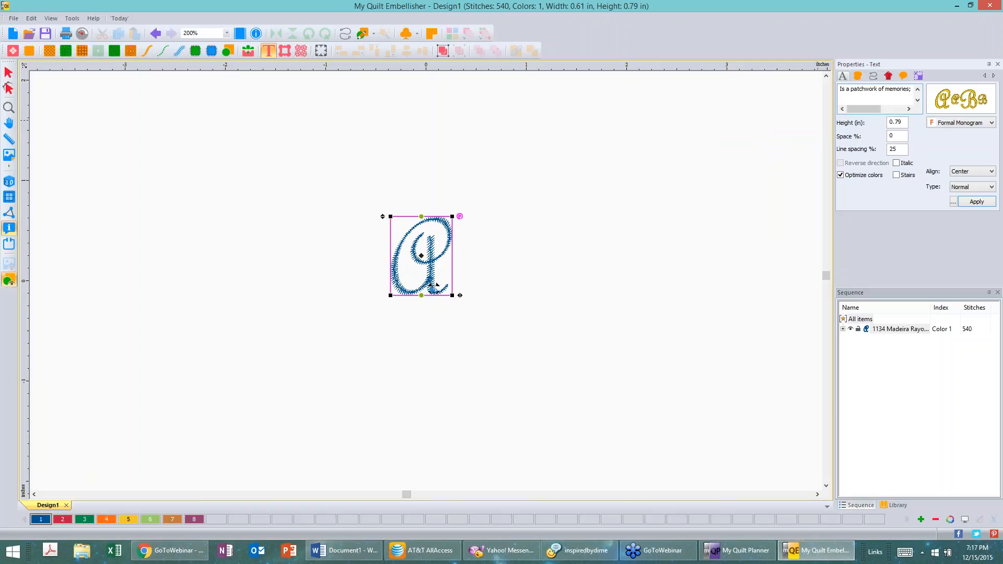
{"action": "key", "text": "Return"}
Step: Set the text font to Cursive and apply the new text and font to the design
{"action": "left_click", "coordinate": [967, 124]}
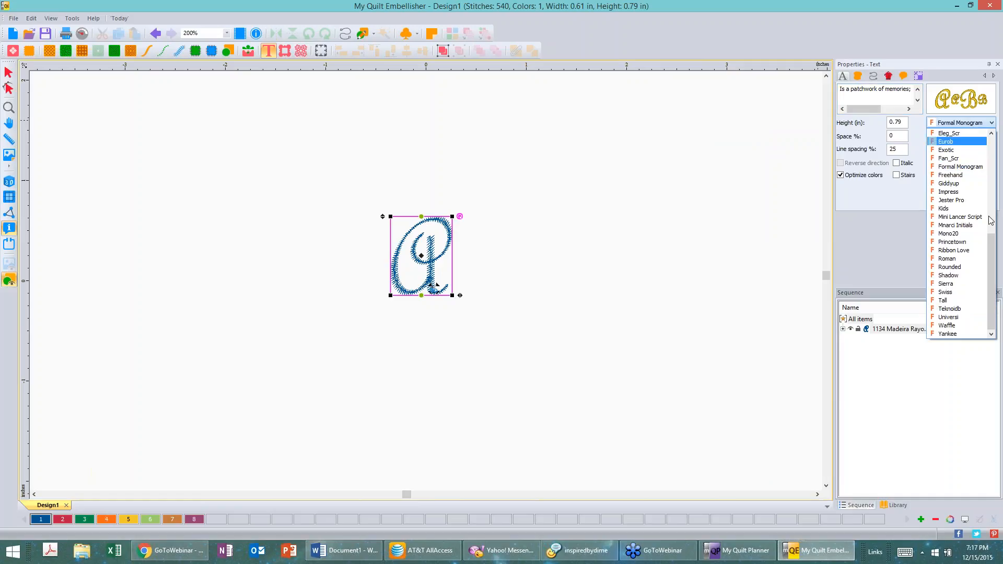
{"action": "left_click_drag", "start_coordinate": [992, 239], "coordinate": [994, 143]}
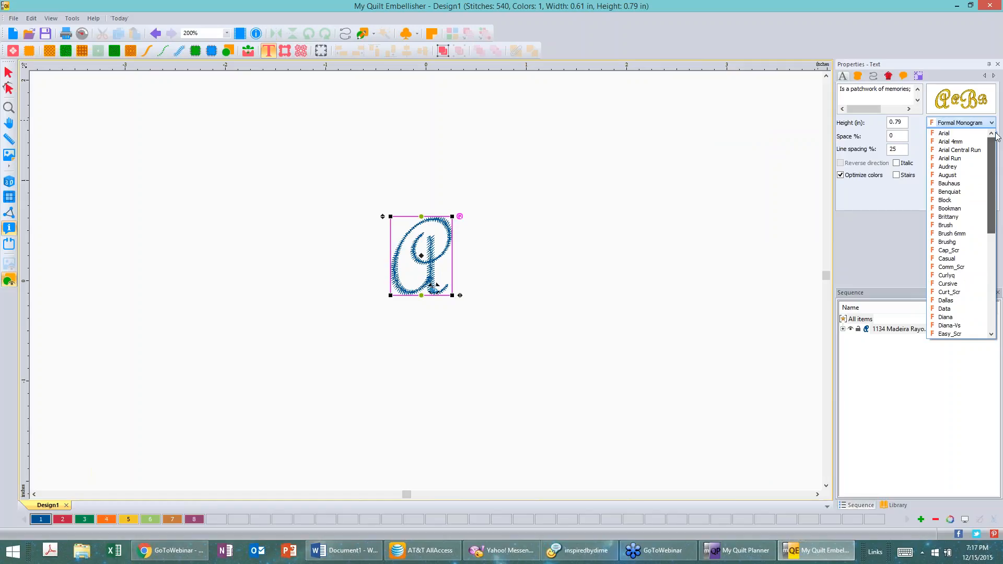
{"action": "left_click", "coordinate": [950, 284]}
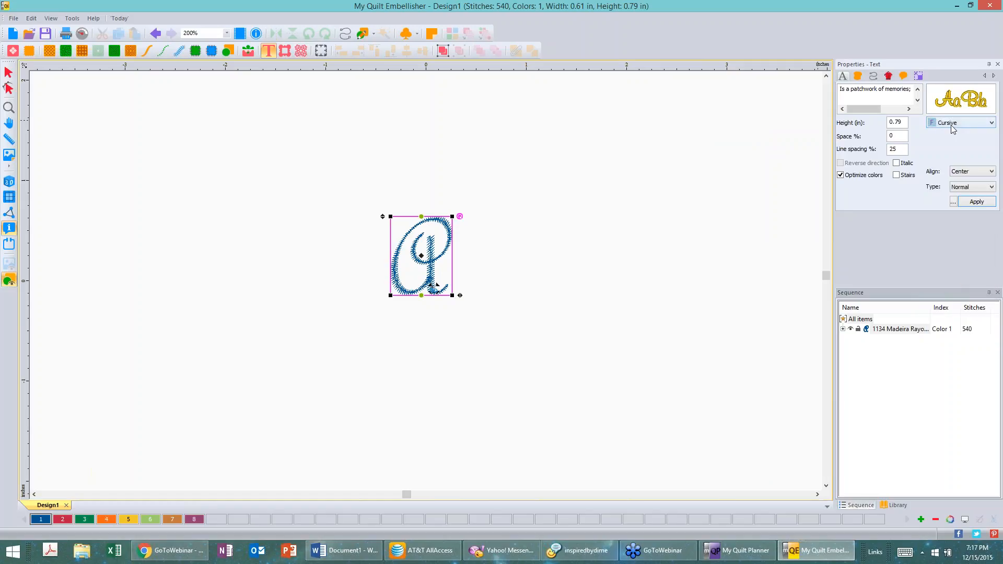
{"action": "left_click", "coordinate": [978, 202]}
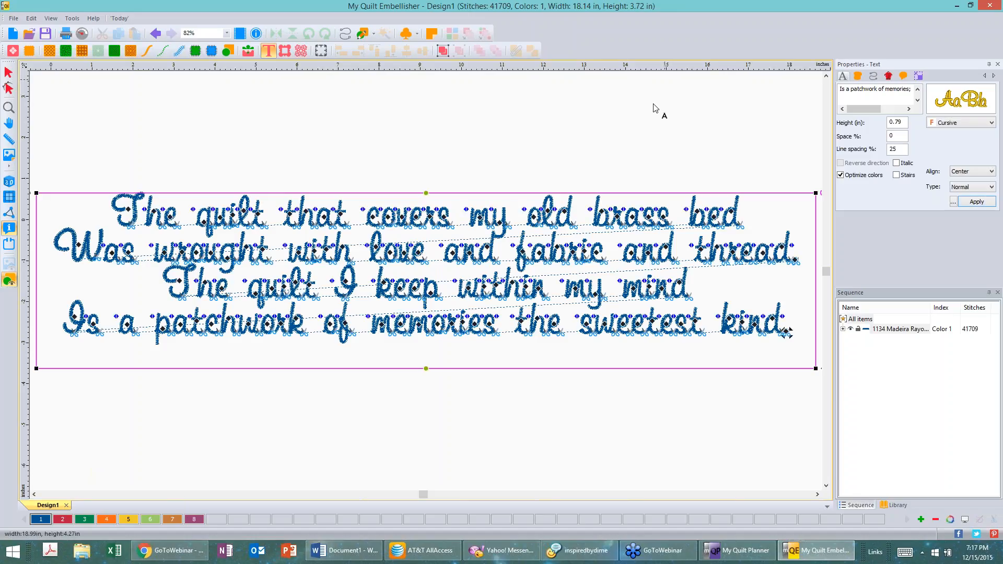
Step: Deselect the verse and examine its stitched lettering up close and as a whole
{"action": "left_click", "coordinate": [9, 230]}
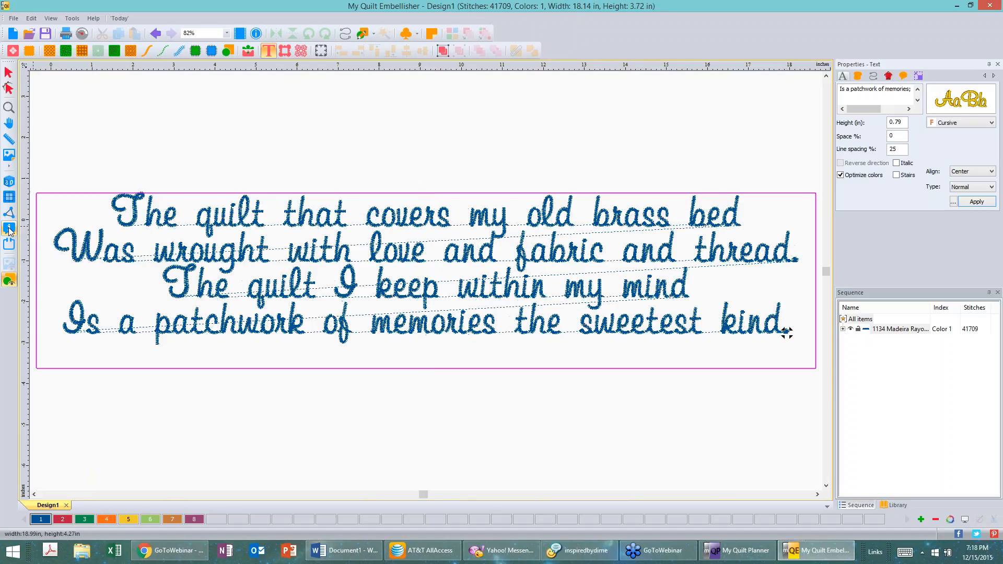
{"action": "left_click", "coordinate": [255, 149]}
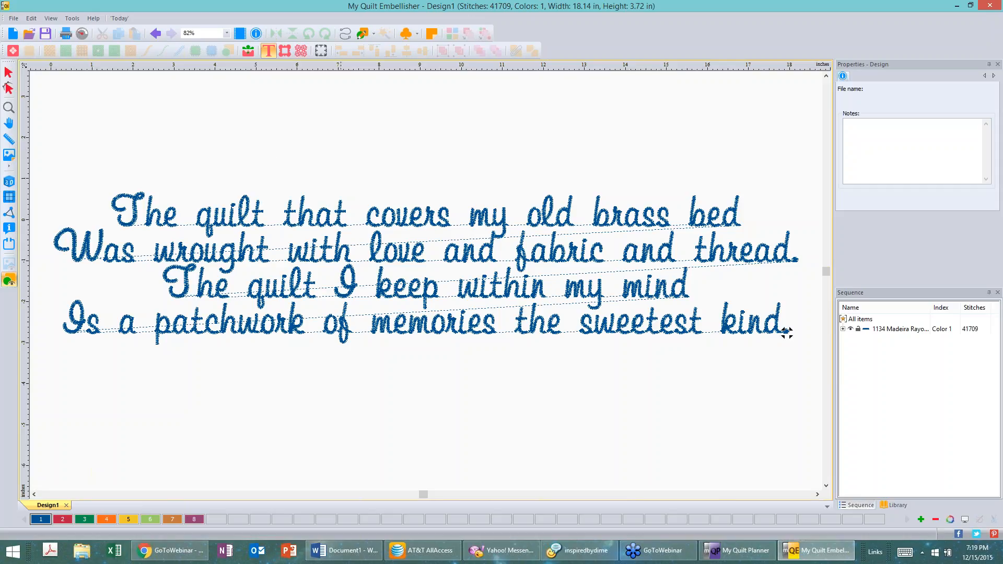
{"action": "scroll", "coordinate": [343, 231], "scroll_direction": "up", "scroll_amount": 1}
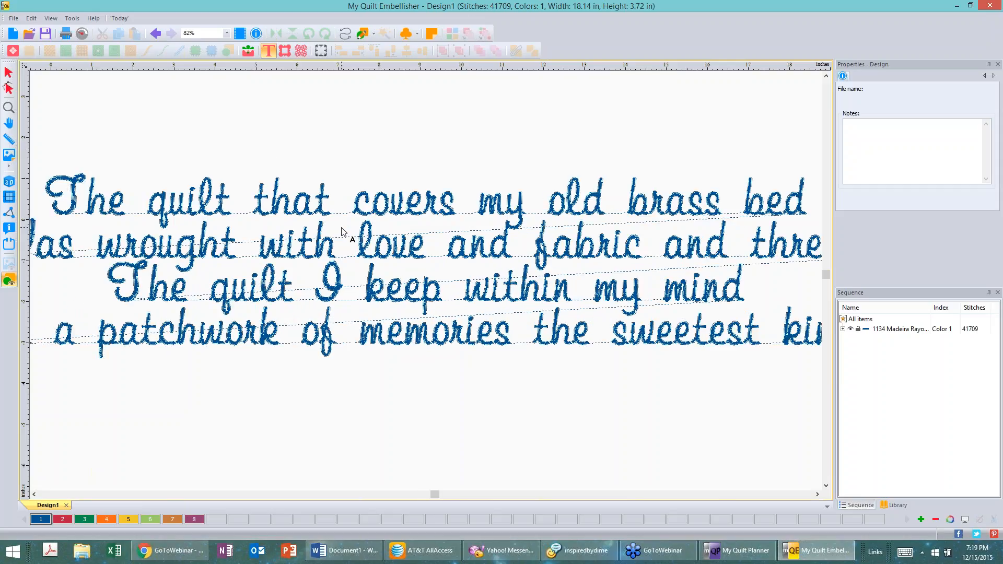
{"action": "scroll", "coordinate": [342, 230], "scroll_direction": "up", "scroll_amount": 1}
{"action": "scroll", "coordinate": [344, 230], "scroll_direction": "up", "scroll_amount": 3}
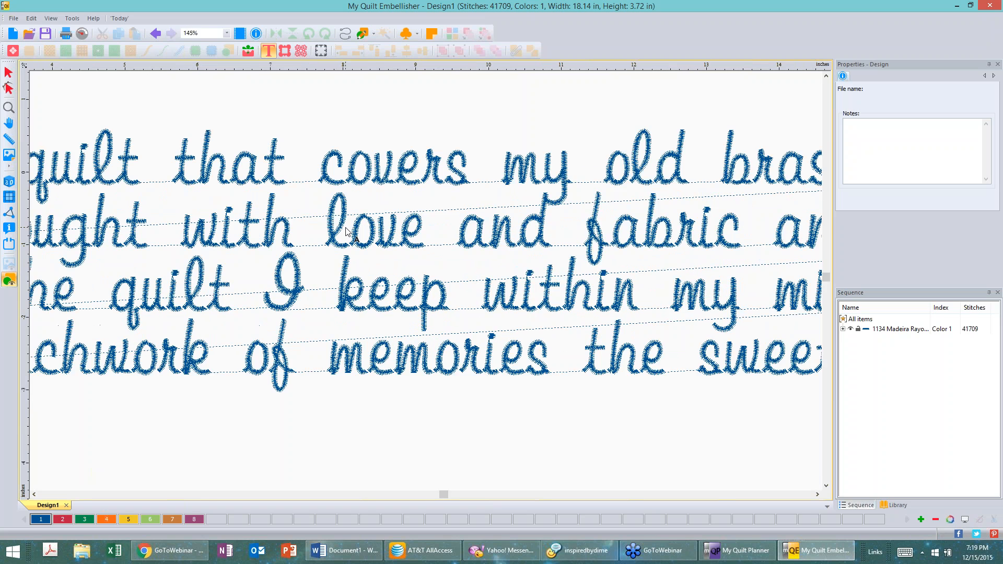
{"action": "scroll", "coordinate": [387, 172], "scroll_direction": "up", "scroll_amount": 1}
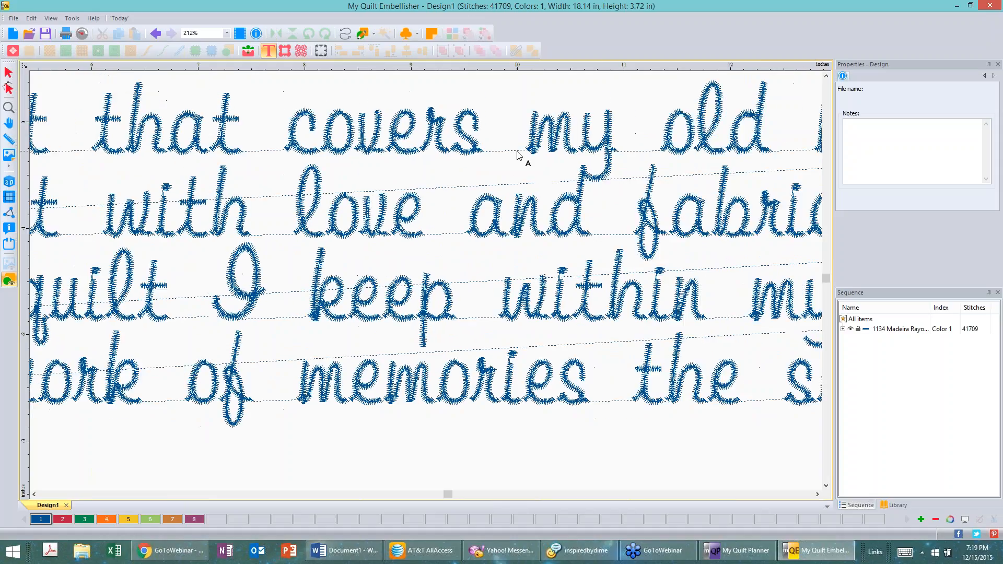
{"action": "scroll", "coordinate": [517, 155], "scroll_direction": "down", "scroll_amount": 2}
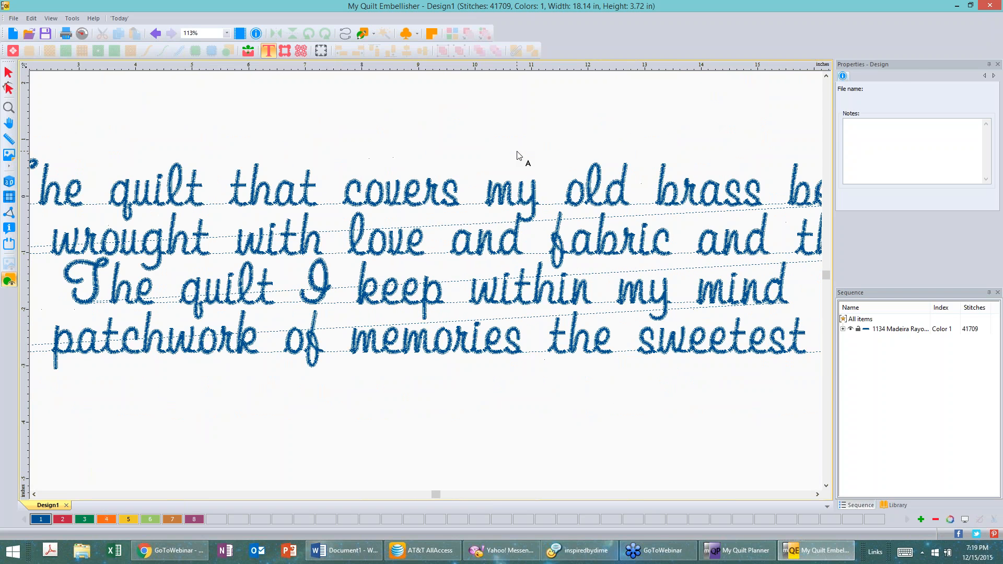
{"action": "scroll", "coordinate": [517, 156], "scroll_direction": "down", "scroll_amount": 1}
{"action": "scroll", "coordinate": [517, 156], "scroll_direction": "down", "scroll_amount": 1}
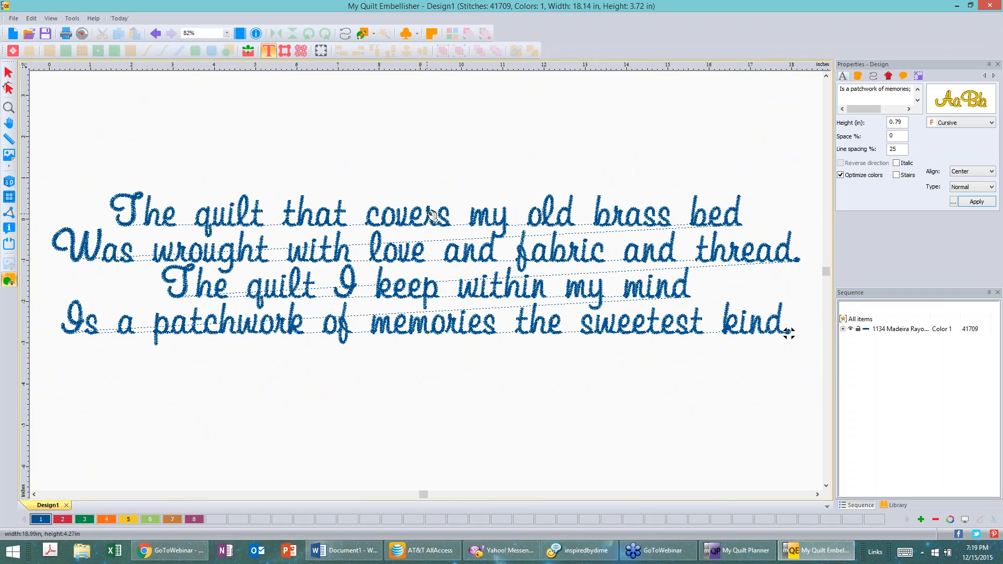
Step: Leave text editing and select the whole verse with the Select tool
{"action": "left_click", "coordinate": [429, 213]}
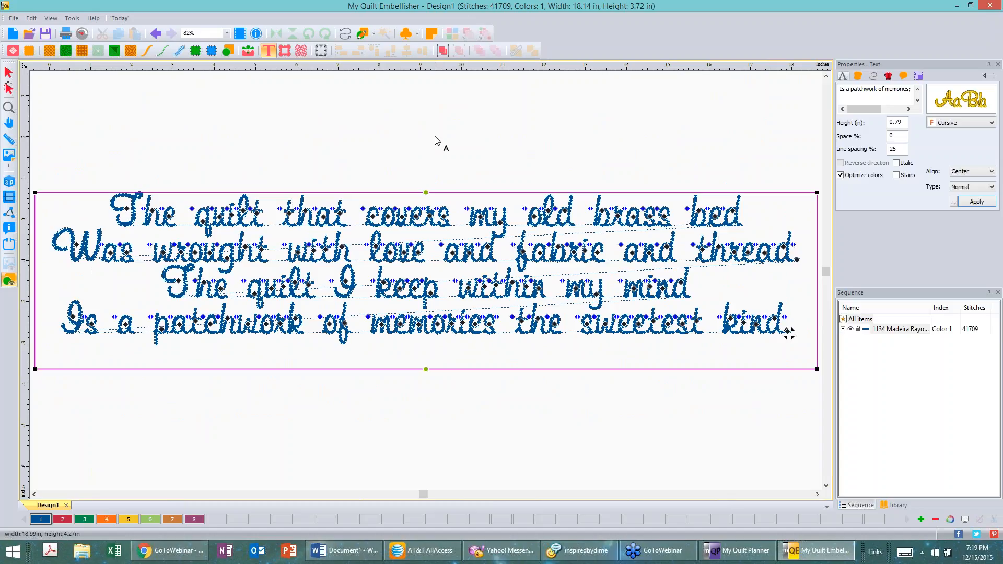
{"action": "left_click", "coordinate": [436, 140]}
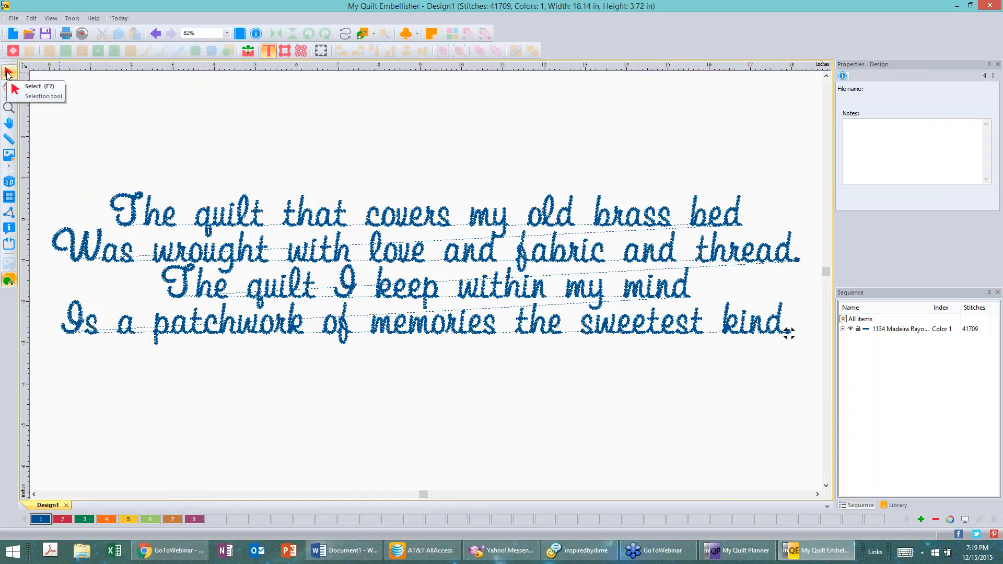
{"action": "left_click", "coordinate": [8, 73]}
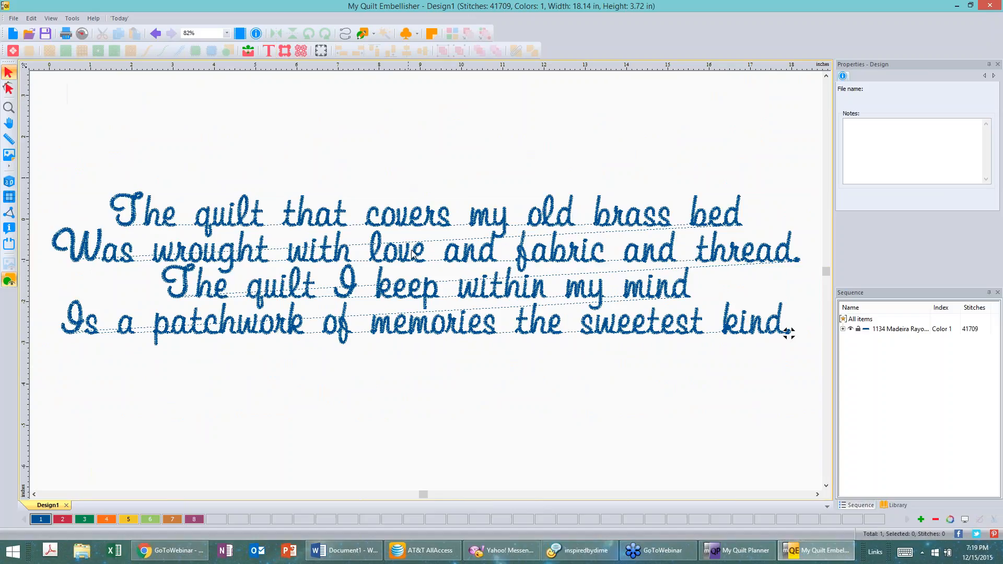
{"action": "left_click", "coordinate": [415, 232]}
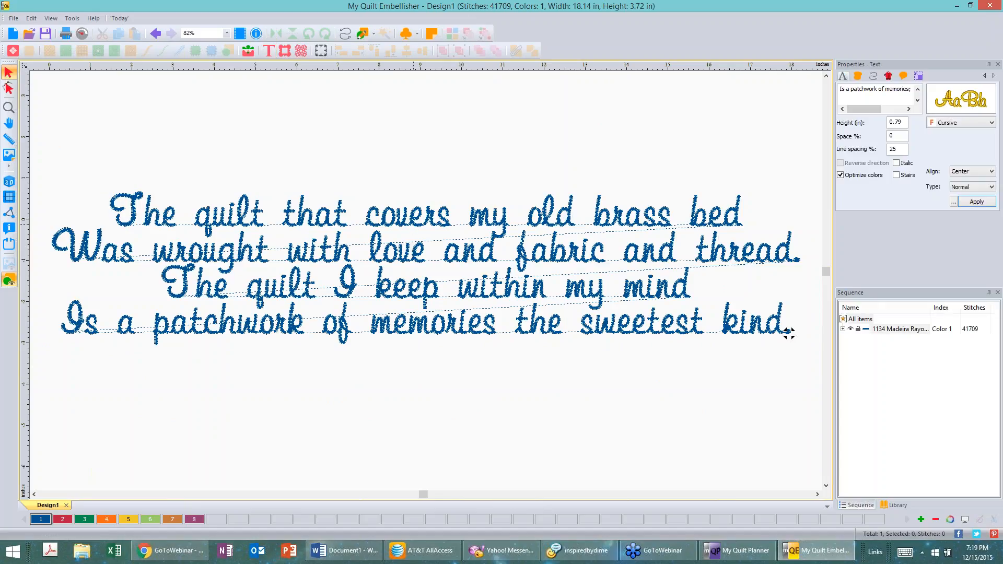
Step: Open the whole verse for text editing and examine the gaps between its letters up close
{"action": "left_click", "coordinate": [788, 332]}
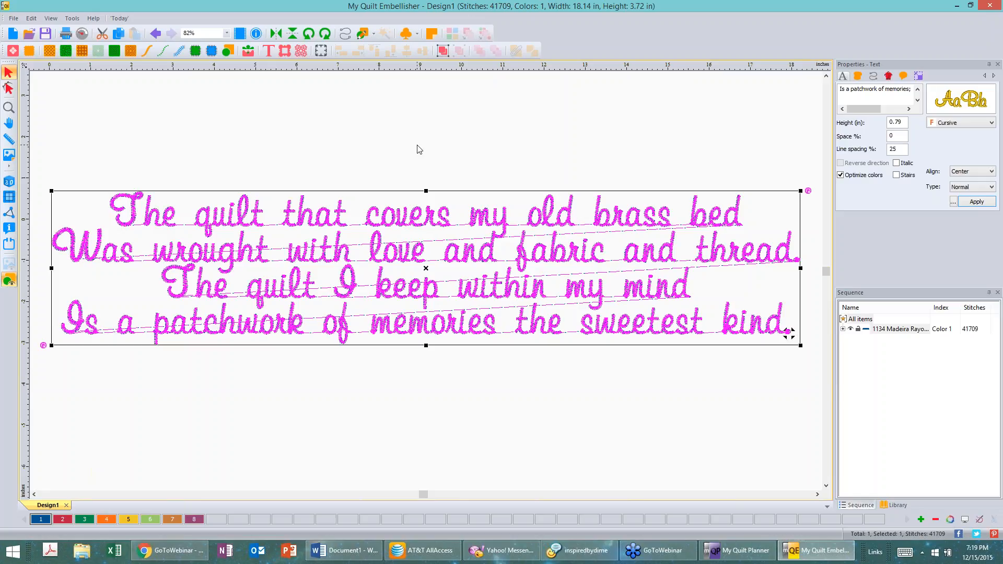
{"action": "left_click", "coordinate": [268, 52]}
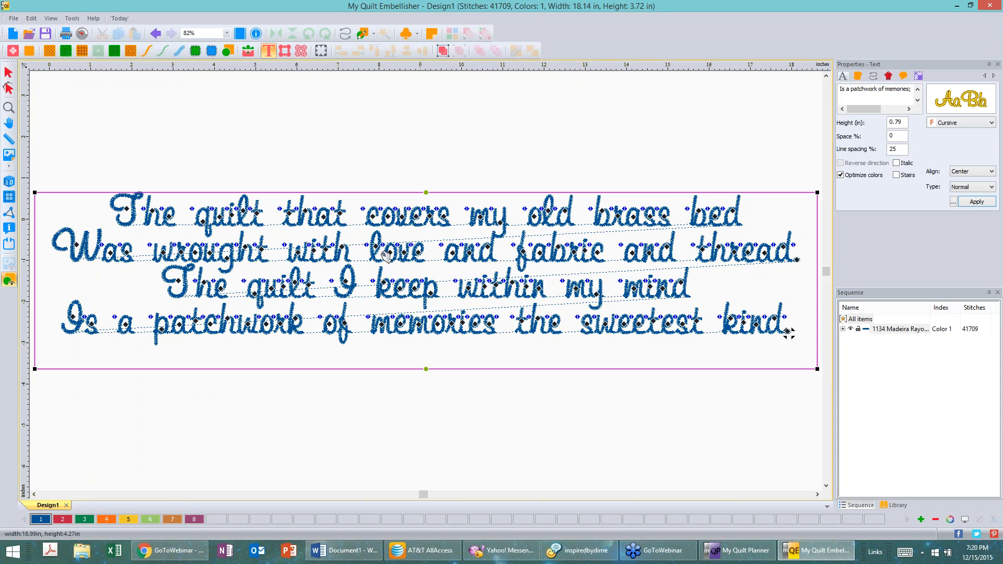
{"action": "scroll", "coordinate": [282, 219], "scroll_direction": "up", "scroll_amount": 1}
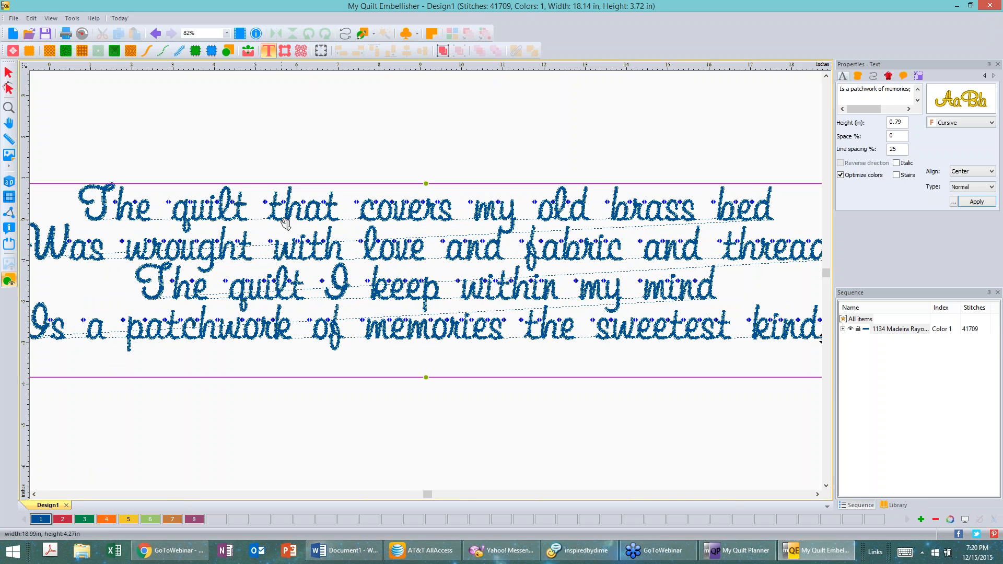
{"action": "scroll", "coordinate": [286, 223], "scroll_direction": "up", "scroll_amount": 1}
{"action": "scroll", "coordinate": [286, 223], "scroll_direction": "up", "scroll_amount": 1}
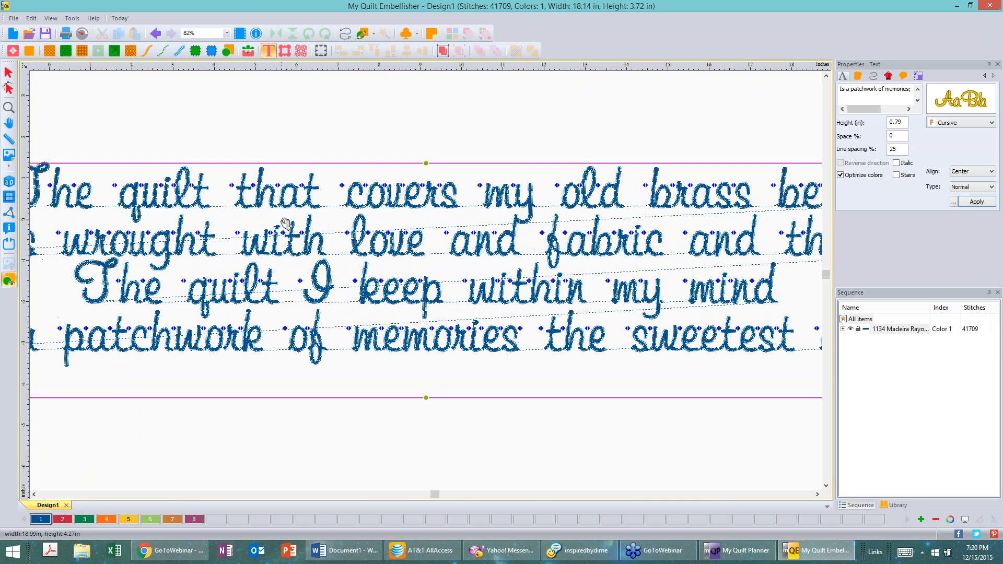
{"action": "scroll", "coordinate": [285, 223], "scroll_direction": "up", "scroll_amount": 5}
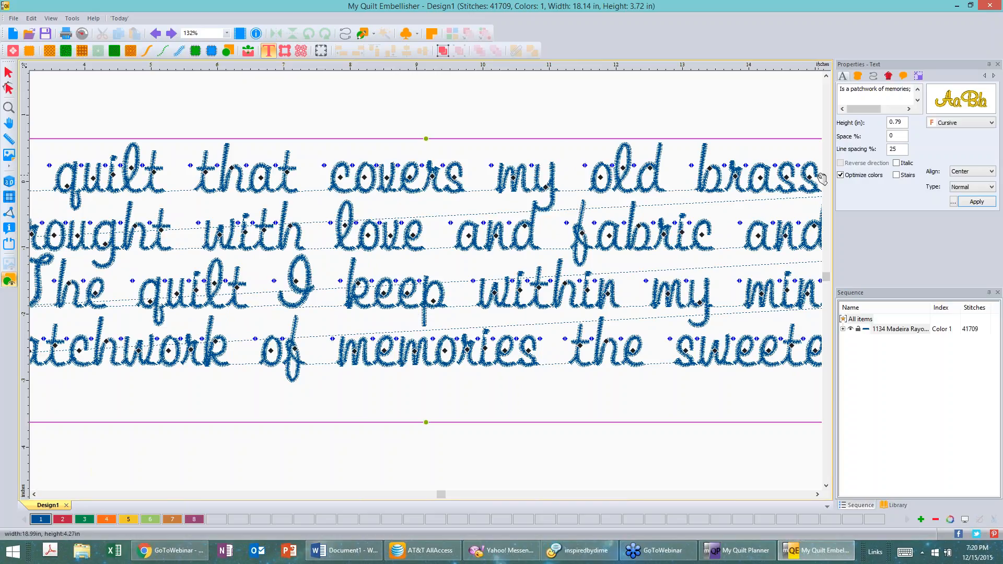
Step: Set the verse's letter spacing to -2% and apply it to the design
{"action": "key", "text": "ctrl"}
{"action": "left_click", "coordinate": [898, 135]}
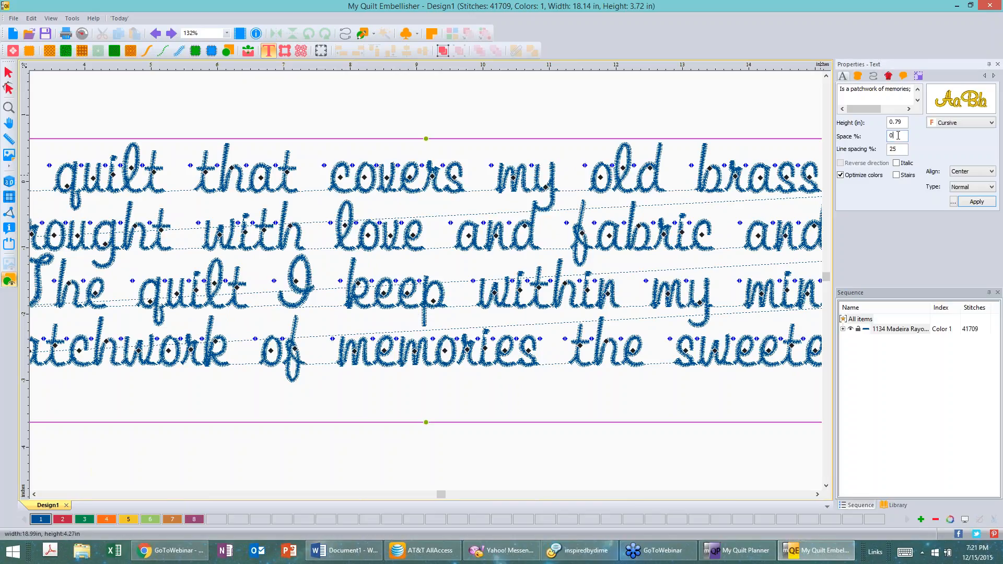
{"action": "left_click_drag", "start_coordinate": [898, 135], "coordinate": [874, 135]}
{"action": "type", "text": "-2"}
{"action": "left_click", "coordinate": [982, 202]}
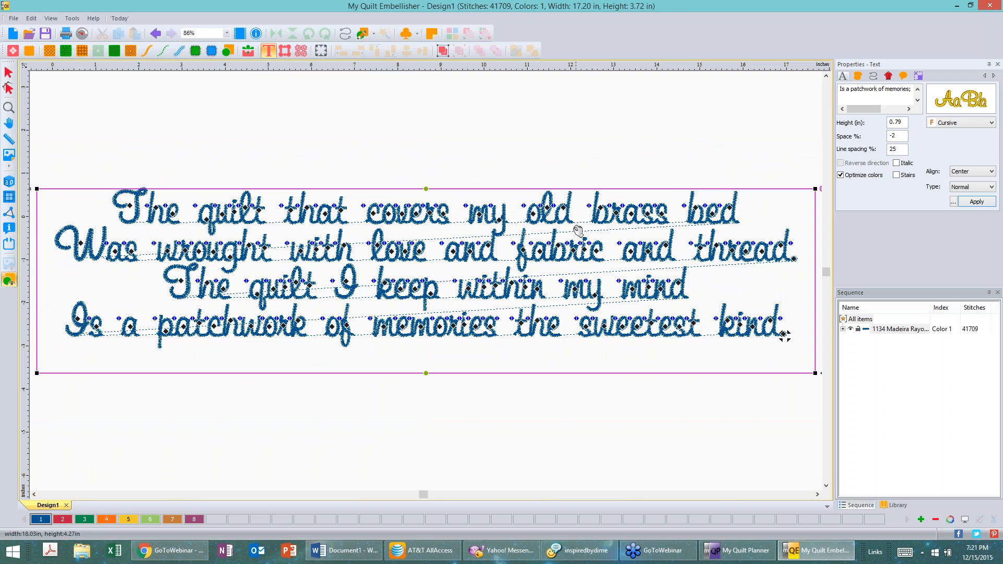
Step: Check the letter joins with the verse deselected, then set its letter spacing to -3% and apply it
{"action": "left_click", "coordinate": [583, 163]}
{"action": "scroll", "coordinate": [574, 233], "scroll_direction": "up", "scroll_amount": 1}
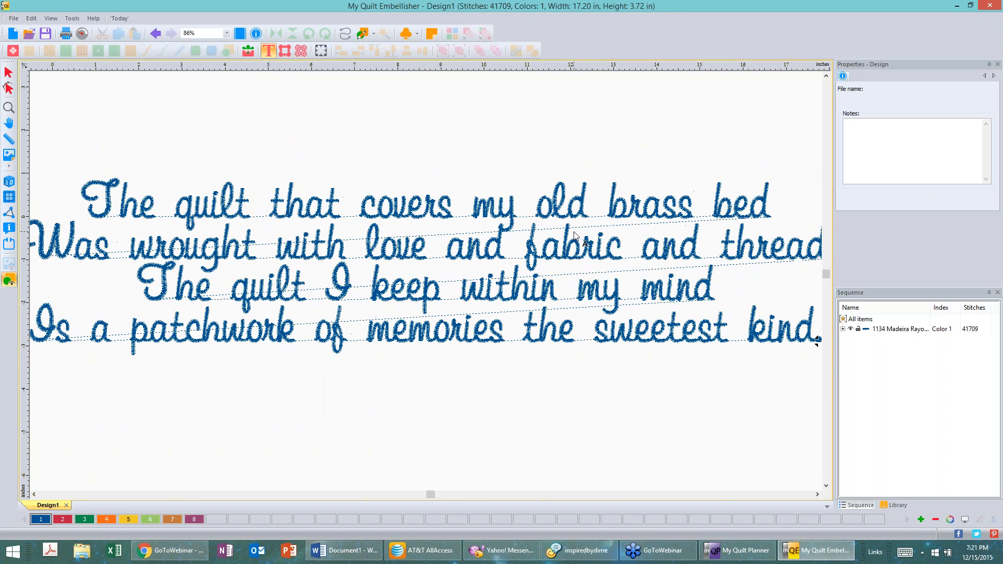
{"action": "scroll", "coordinate": [574, 232], "scroll_direction": "up", "scroll_amount": 5}
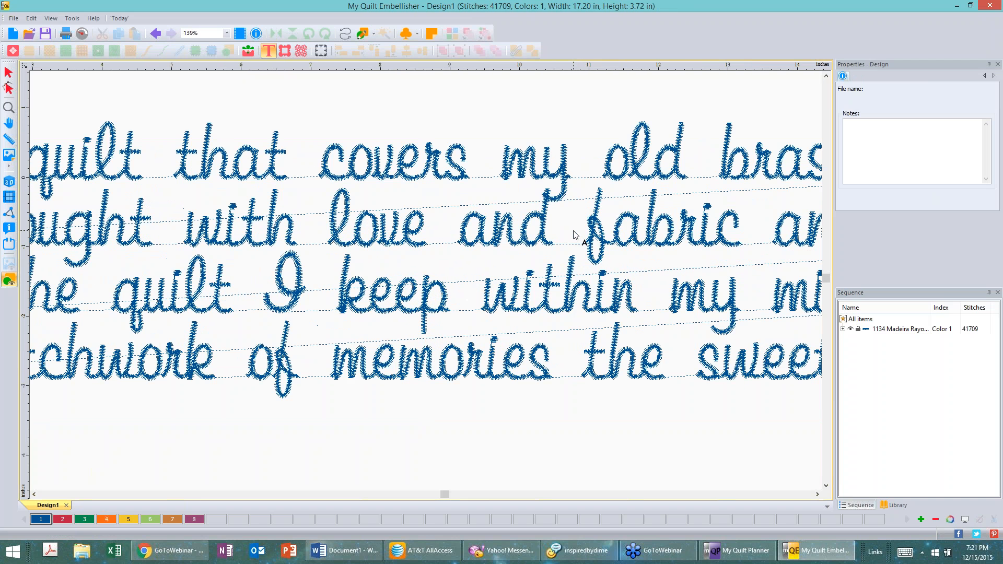
{"action": "scroll", "coordinate": [574, 233], "scroll_direction": "up", "scroll_amount": 5}
{"action": "left_click", "coordinate": [574, 232]}
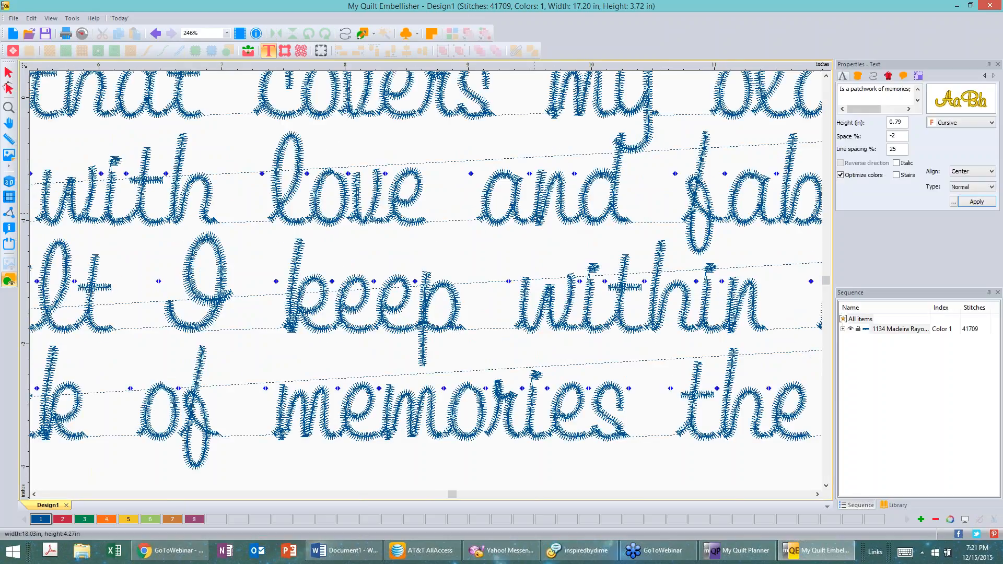
{"action": "left_click", "coordinate": [894, 136]}
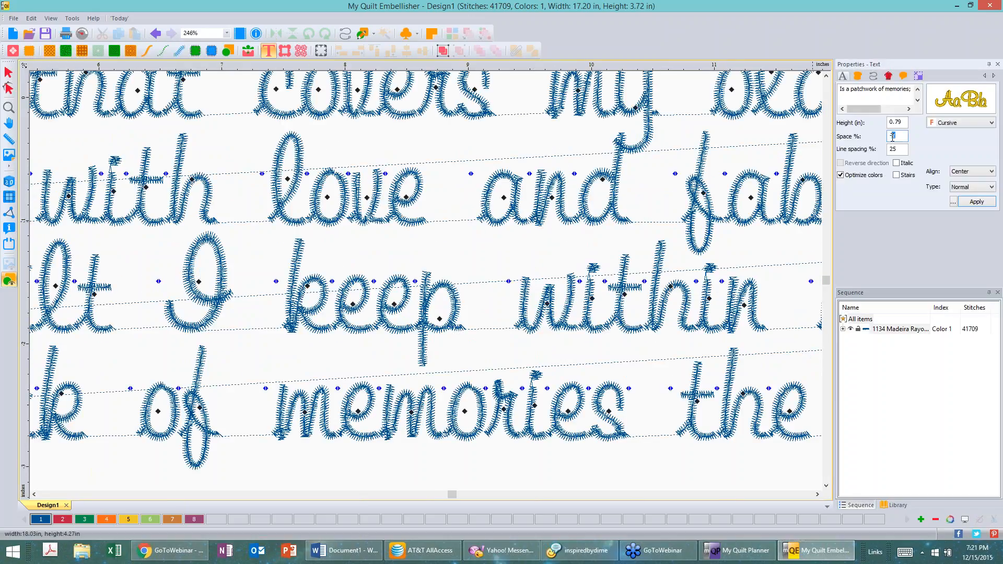
{"action": "type", "text": "-3"}
{"action": "left_click", "coordinate": [979, 202]}
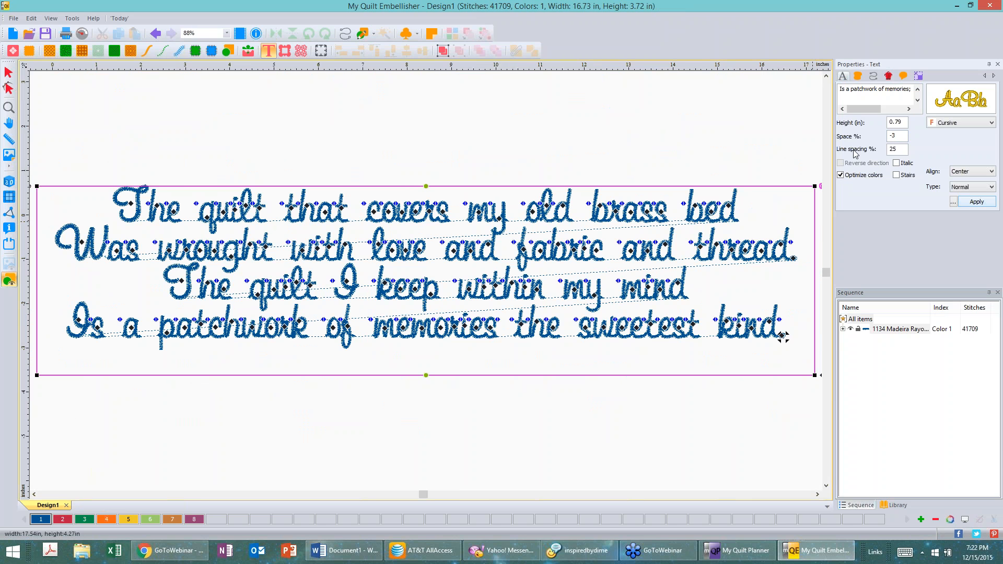
Step: Examine the verse's letter joins up close and as a whole, with the 3D stitch view on and off
{"action": "left_click", "coordinate": [593, 157]}
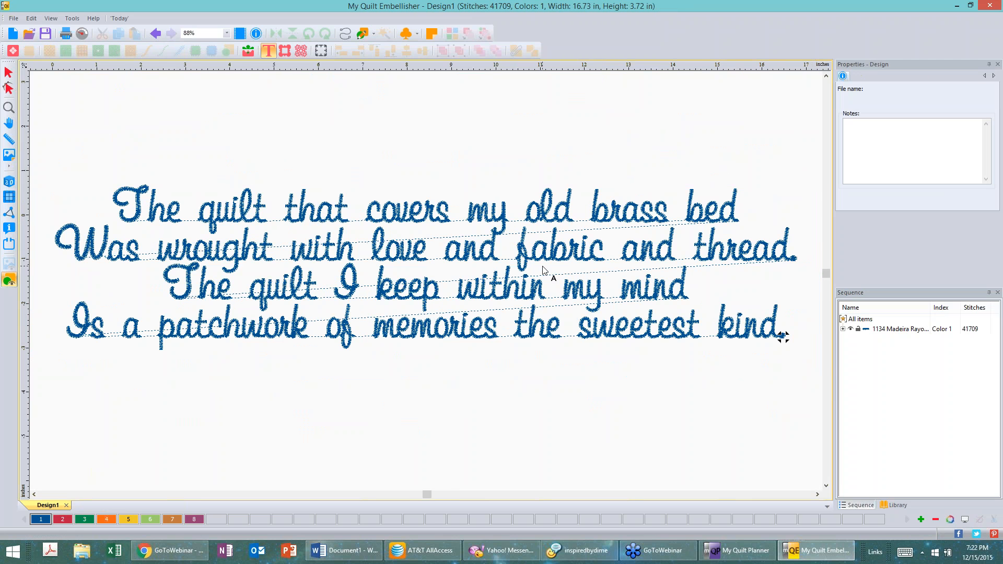
{"action": "scroll", "coordinate": [542, 268], "scroll_direction": "up", "scroll_amount": 3}
{"action": "scroll", "coordinate": [542, 267], "scroll_direction": "up", "scroll_amount": 2}
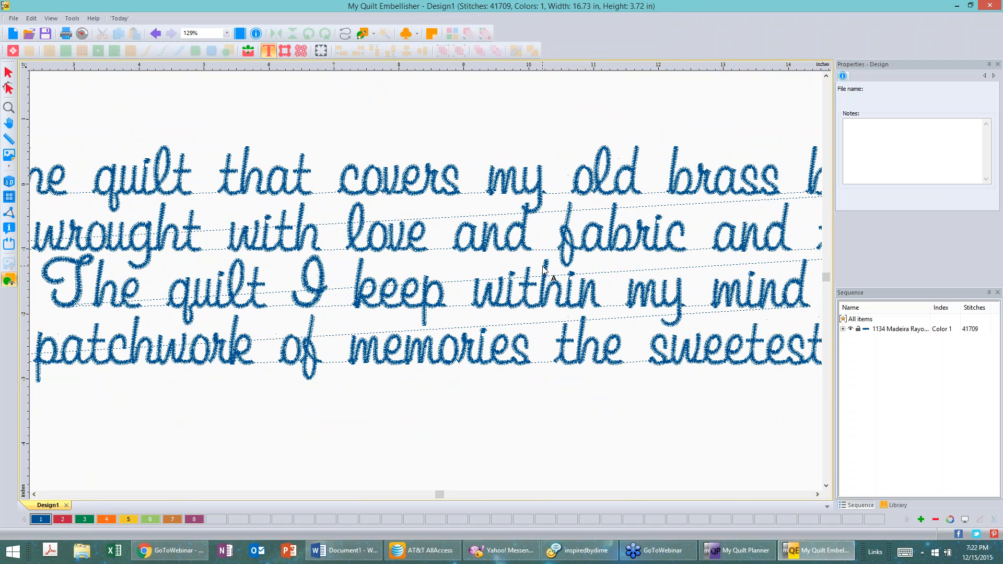
{"action": "left_click", "coordinate": [9, 182]}
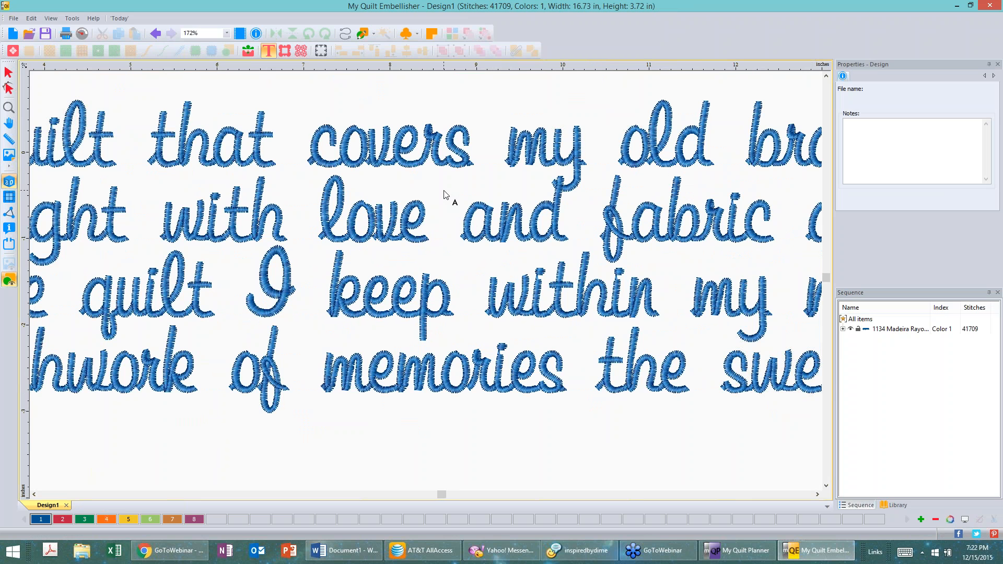
{"action": "scroll", "coordinate": [444, 194], "scroll_direction": "down", "scroll_amount": 1}
{"action": "scroll", "coordinate": [444, 194], "scroll_direction": "down", "scroll_amount": 1}
{"action": "left_click", "coordinate": [443, 214]}
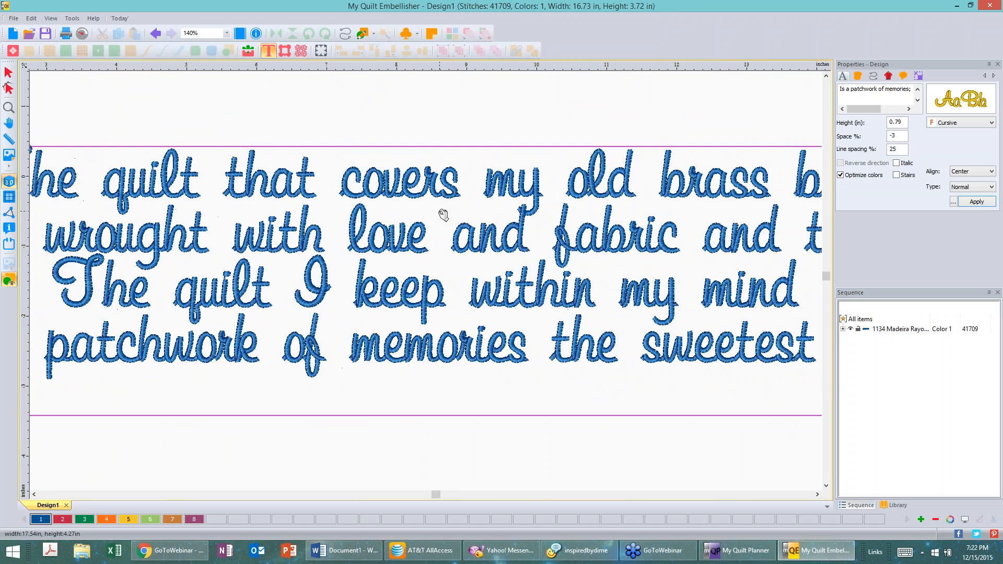
{"action": "scroll", "coordinate": [443, 215], "scroll_direction": "down", "scroll_amount": 1}
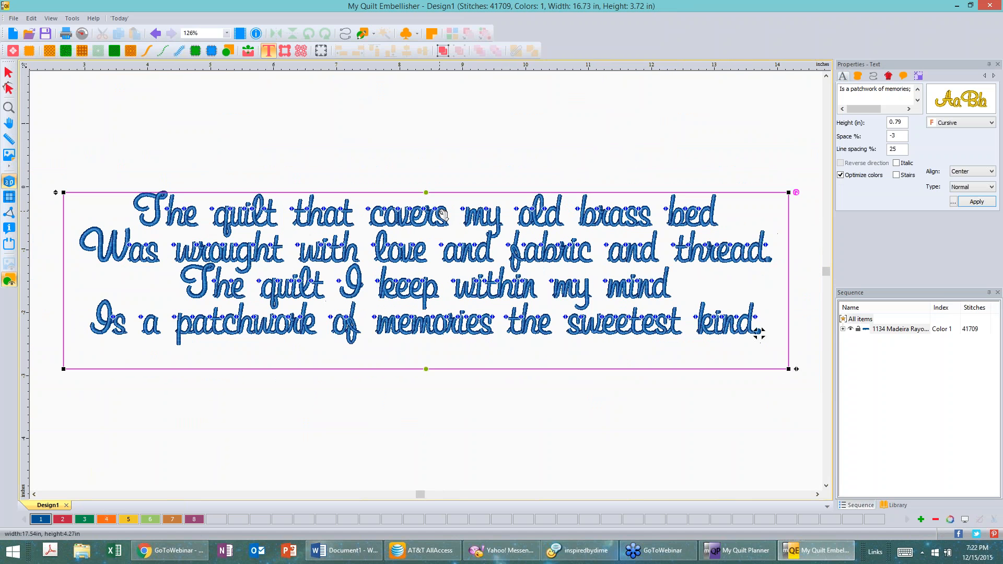
{"action": "scroll", "coordinate": [443, 215], "scroll_direction": "down", "scroll_amount": 2}
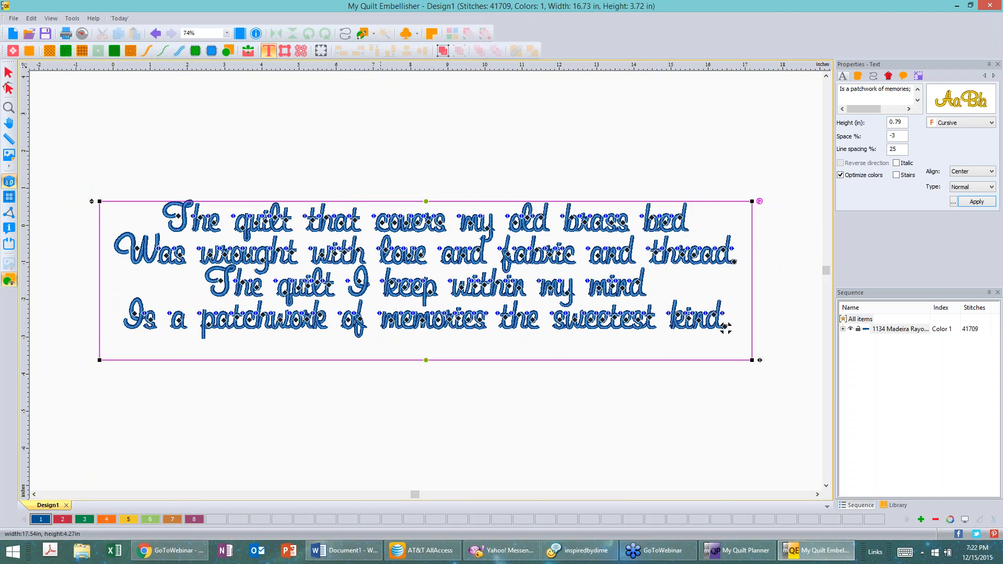
{"action": "key", "text": "Escape"}
{"action": "left_click", "coordinate": [9, 184]}
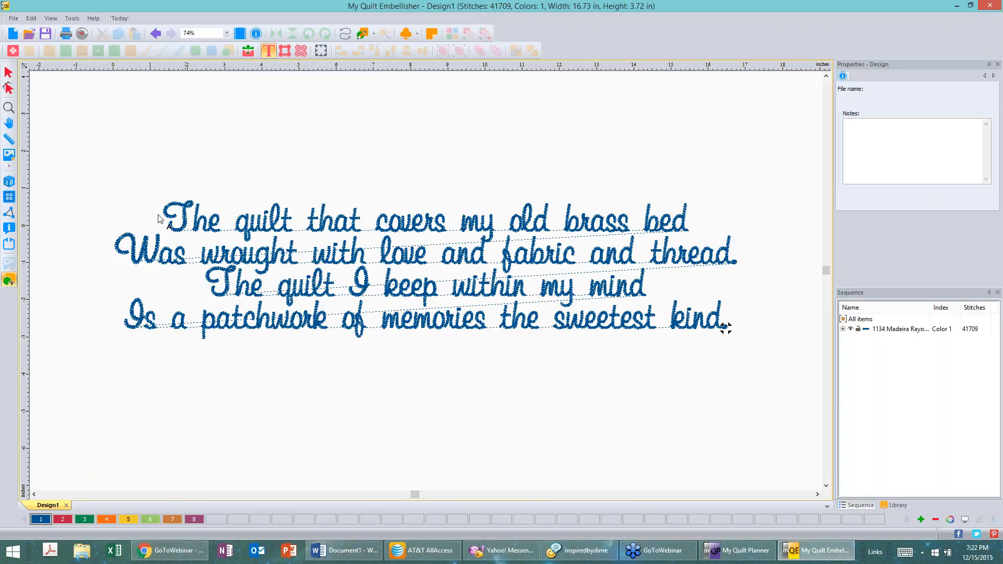
Step: Set the verse's trim command to words, apply it, and check the result in the 3D stitch view
{"action": "left_click", "coordinate": [187, 213]}
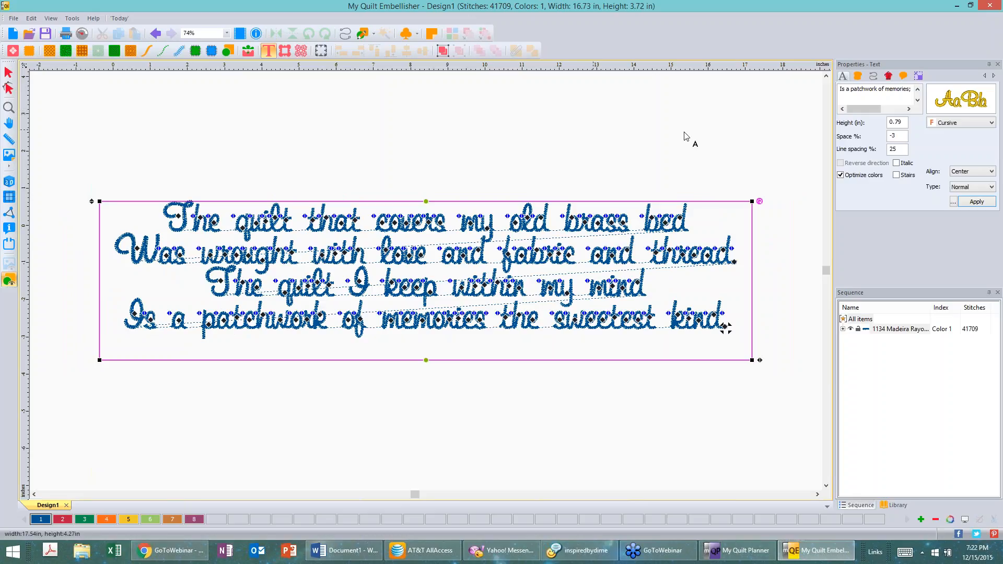
{"action": "left_click", "coordinate": [903, 76]}
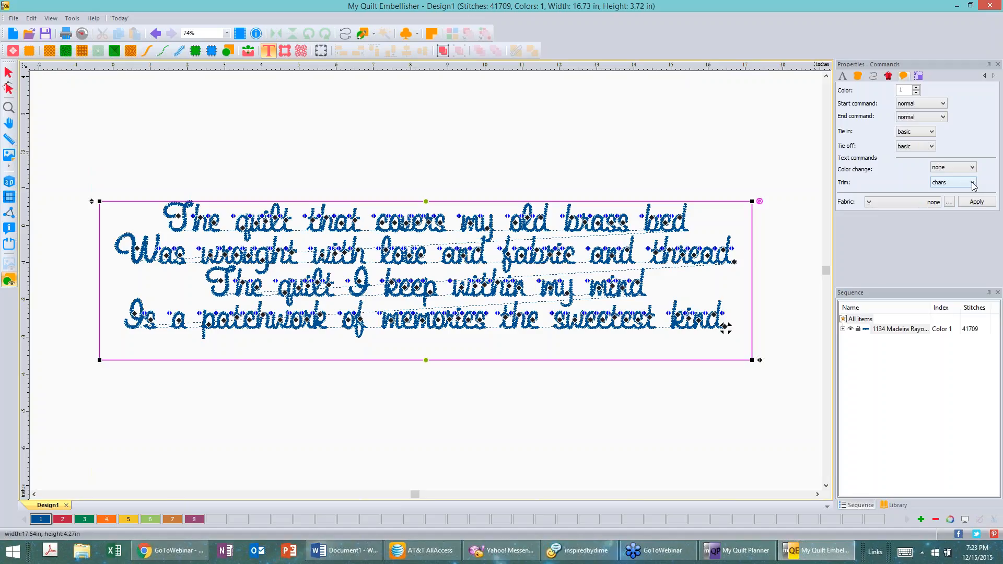
{"action": "left_click", "coordinate": [972, 183]}
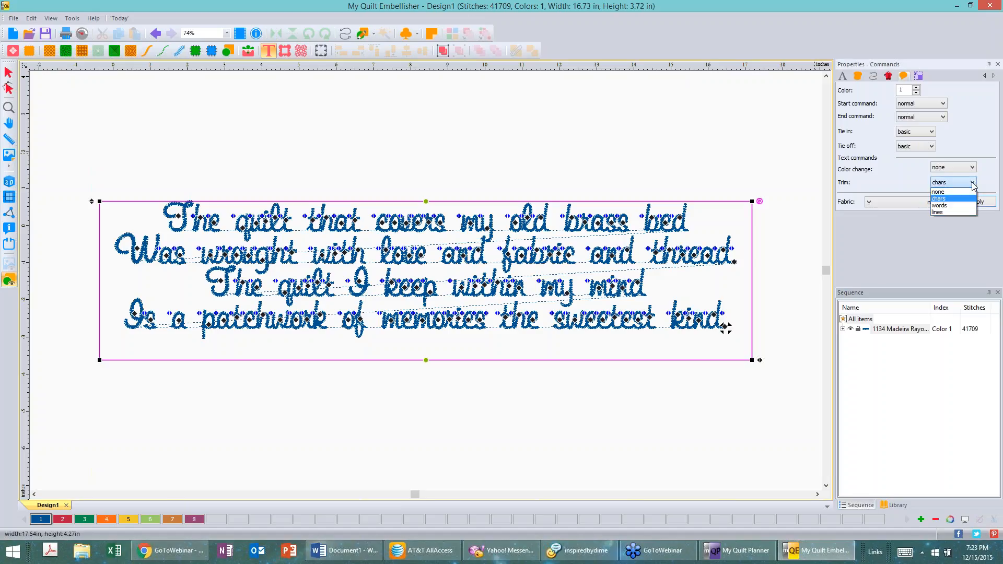
{"action": "left_click", "coordinate": [968, 209]}
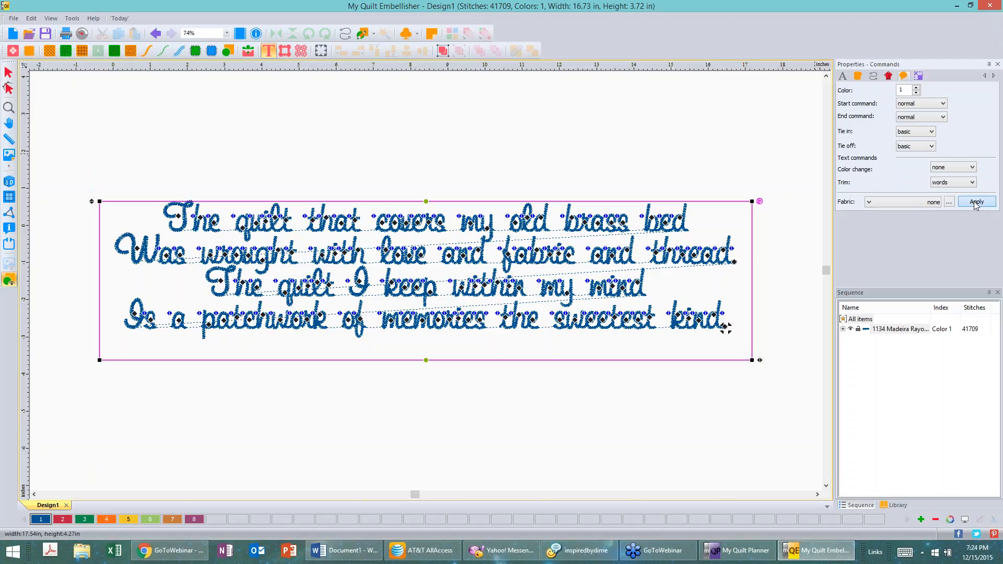
{"action": "left_click", "coordinate": [974, 202]}
{"action": "left_click", "coordinate": [9, 181]}
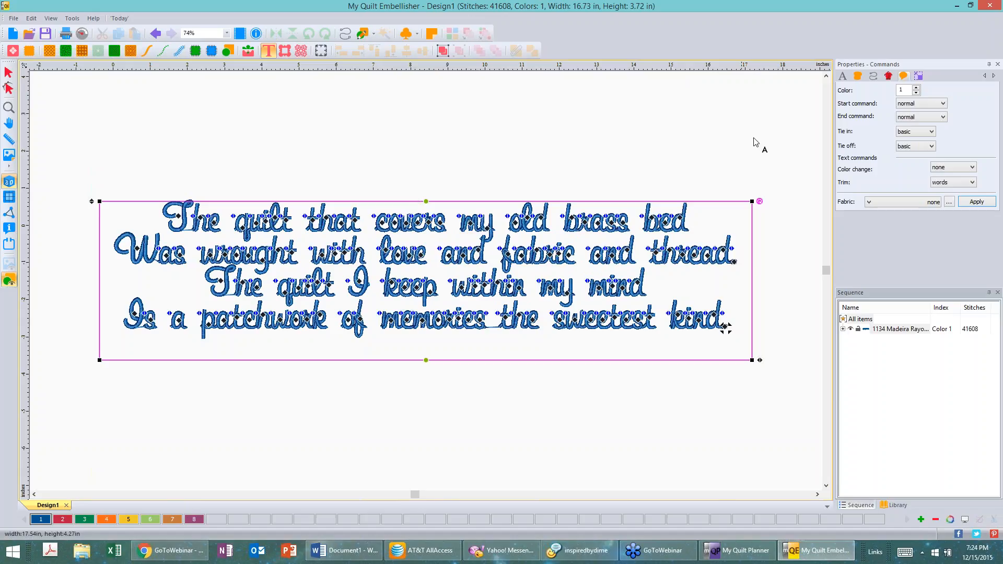
Step: Set the verse's trim command to lines, apply it, and turn off the 3D stitch view
{"action": "left_click", "coordinate": [972, 183]}
{"action": "left_click", "coordinate": [970, 206]}
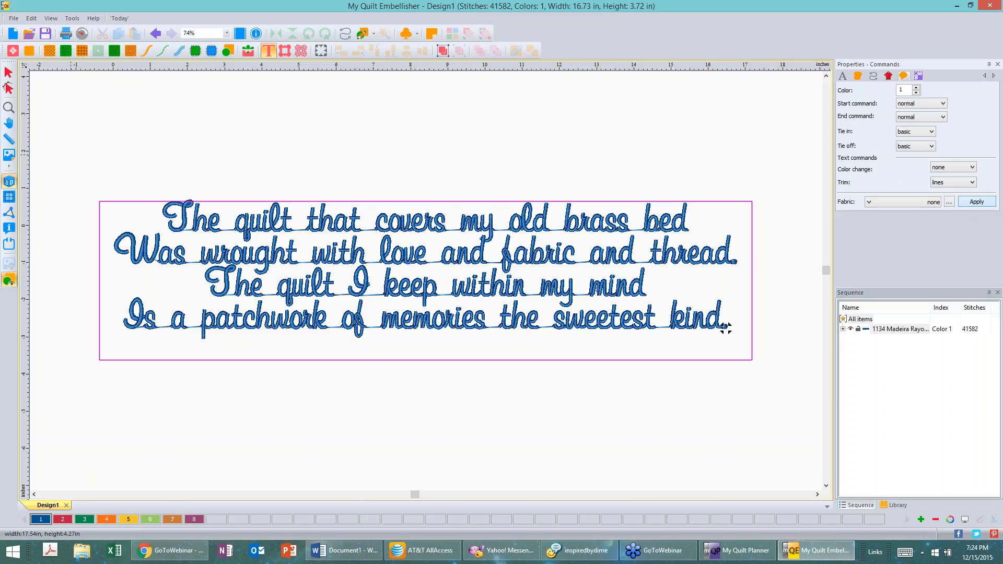
{"action": "left_click", "coordinate": [9, 182]}
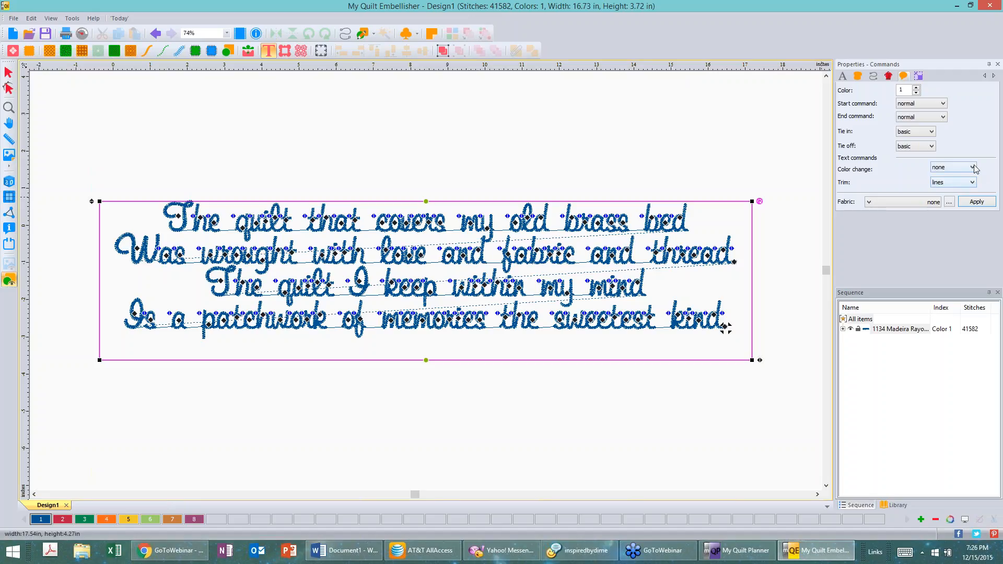
Step: Set the verse's color change command to lines and apply it to the design
{"action": "left_click", "coordinate": [954, 167]}
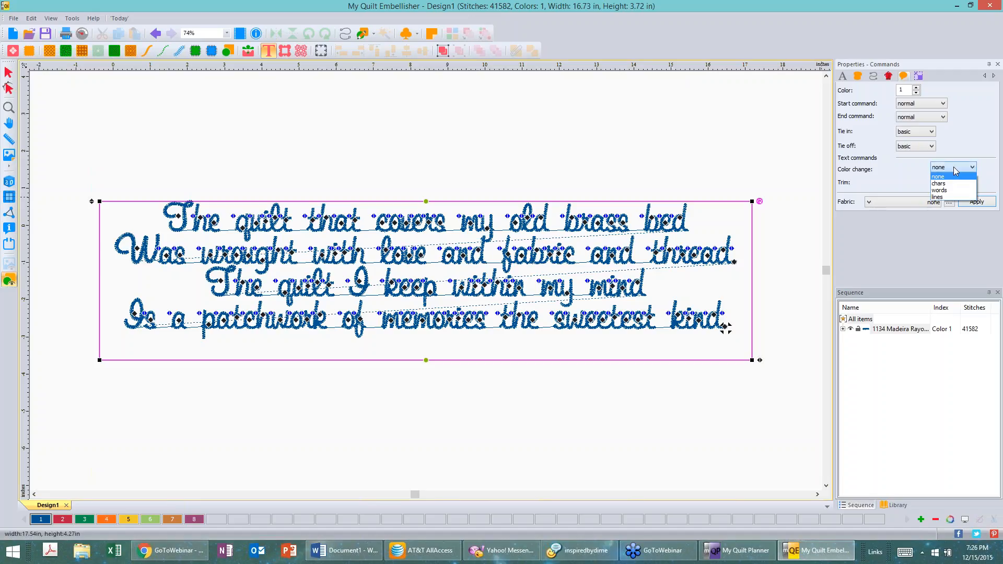
{"action": "left_click", "coordinate": [949, 198]}
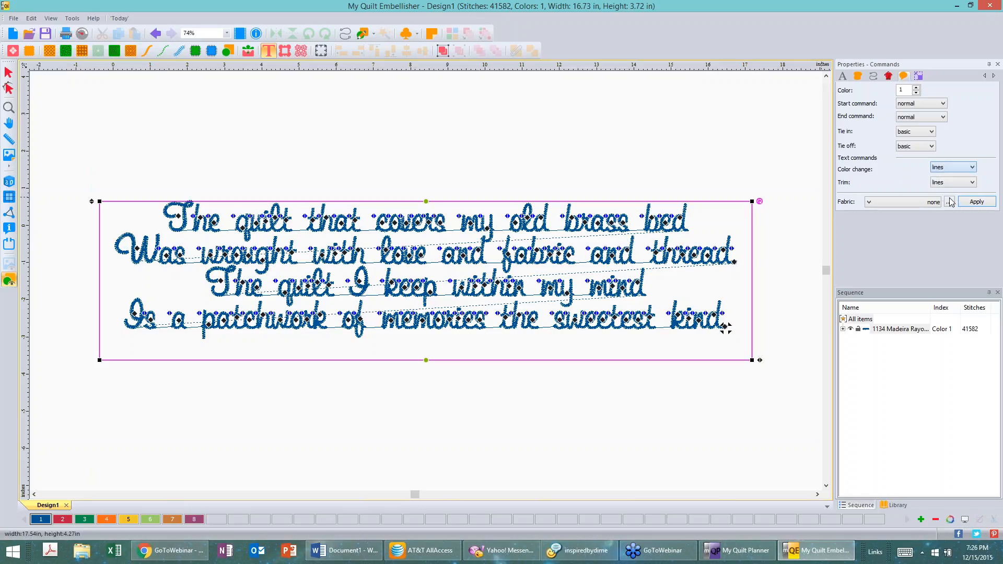
{"action": "left_click", "coordinate": [977, 203]}
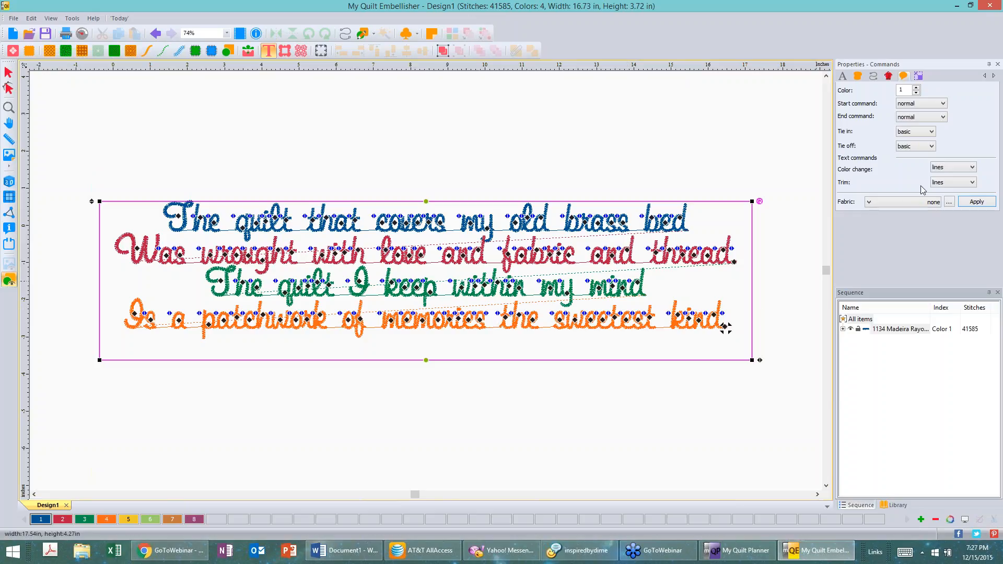
Step: Return the verse's color change command to none and apply it
{"action": "left_click", "coordinate": [972, 168]}
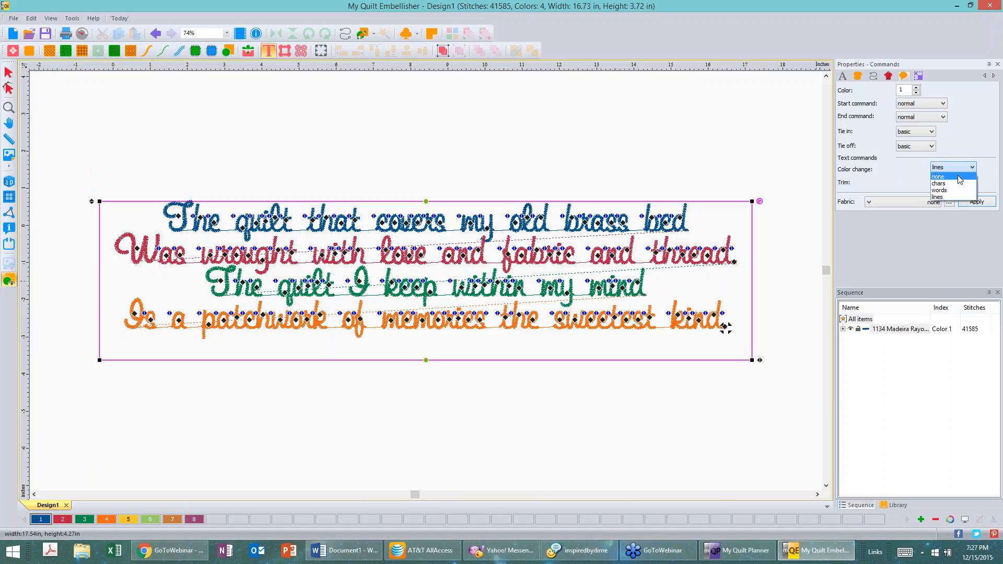
{"action": "left_click", "coordinate": [948, 175]}
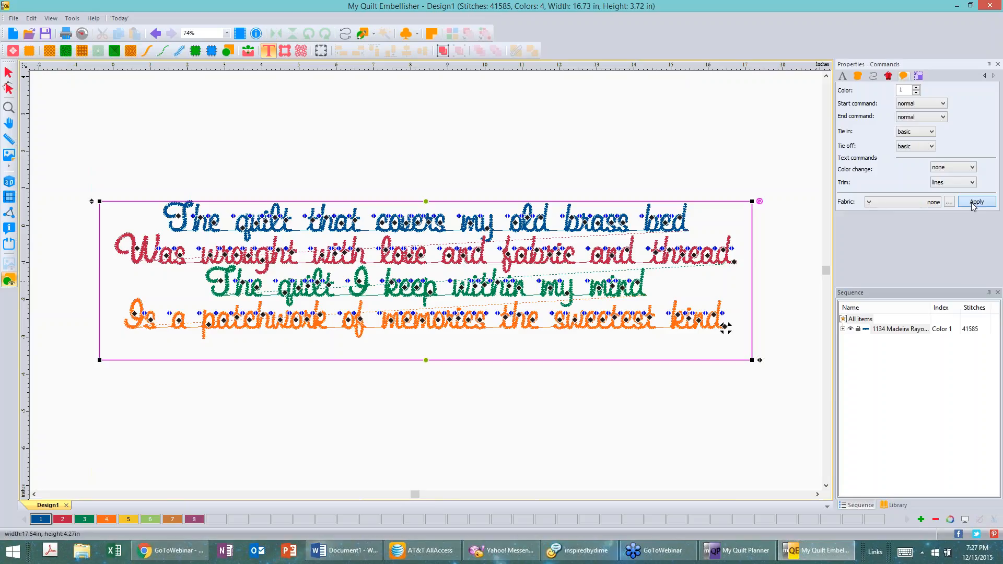
{"action": "left_click", "coordinate": [973, 202]}
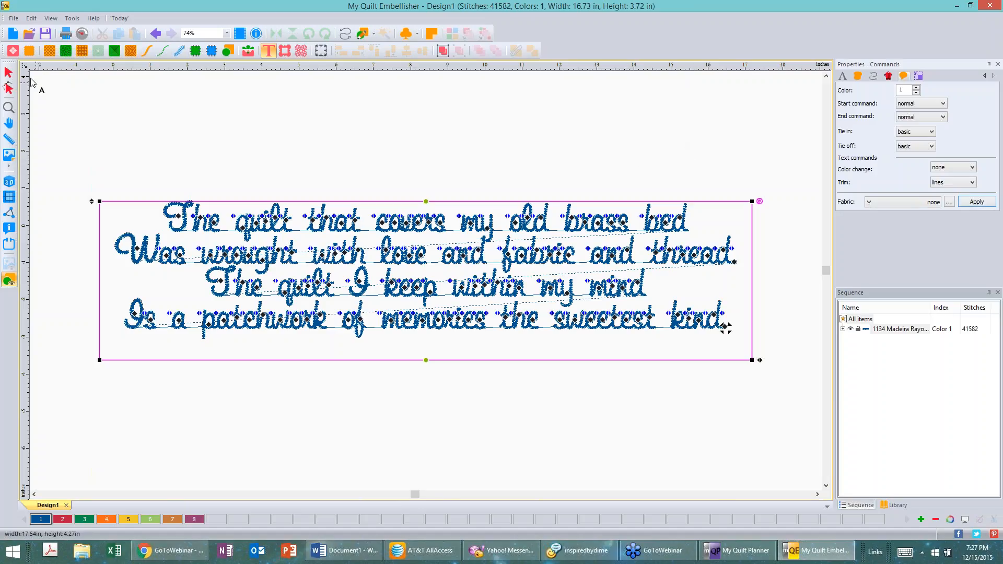
Step: Finish editing the verse text and insert Border 95 from the border library into the design
{"action": "left_click", "coordinate": [9, 72]}
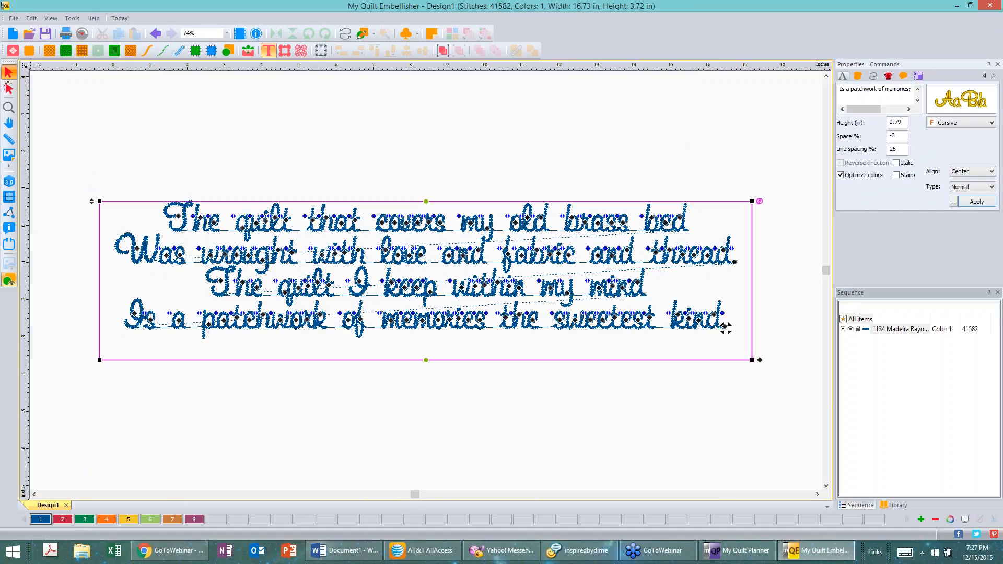
{"action": "left_click", "coordinate": [316, 179]}
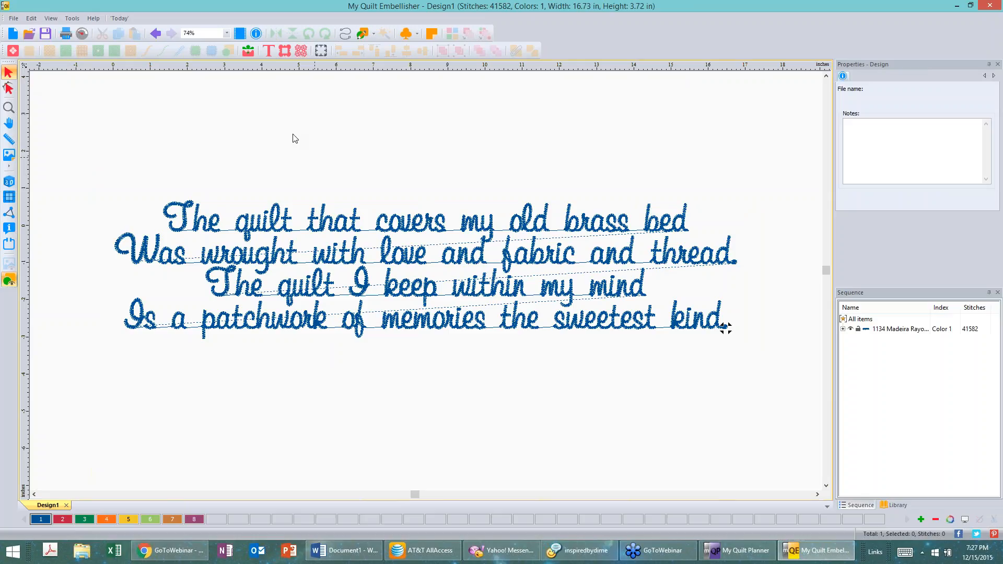
{"action": "left_click", "coordinate": [285, 52]}
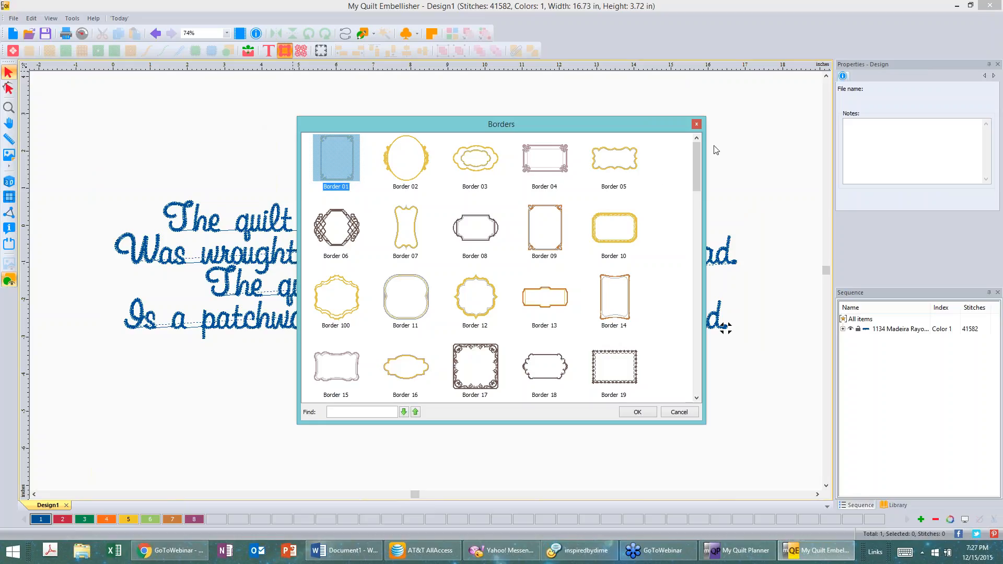
{"action": "left_click_drag", "start_coordinate": [697, 153], "coordinate": [716, 375]}
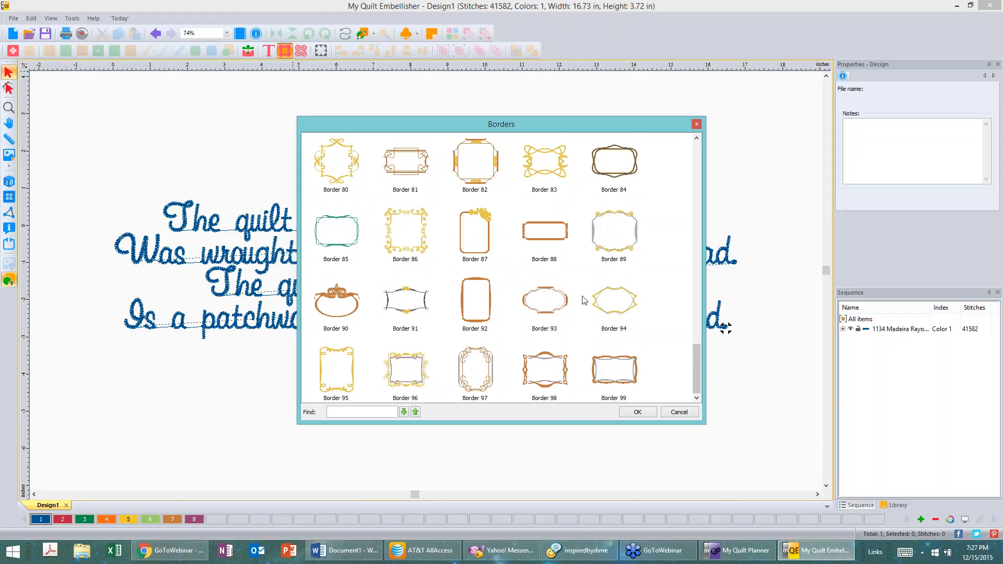
{"action": "left_click", "coordinate": [336, 369]}
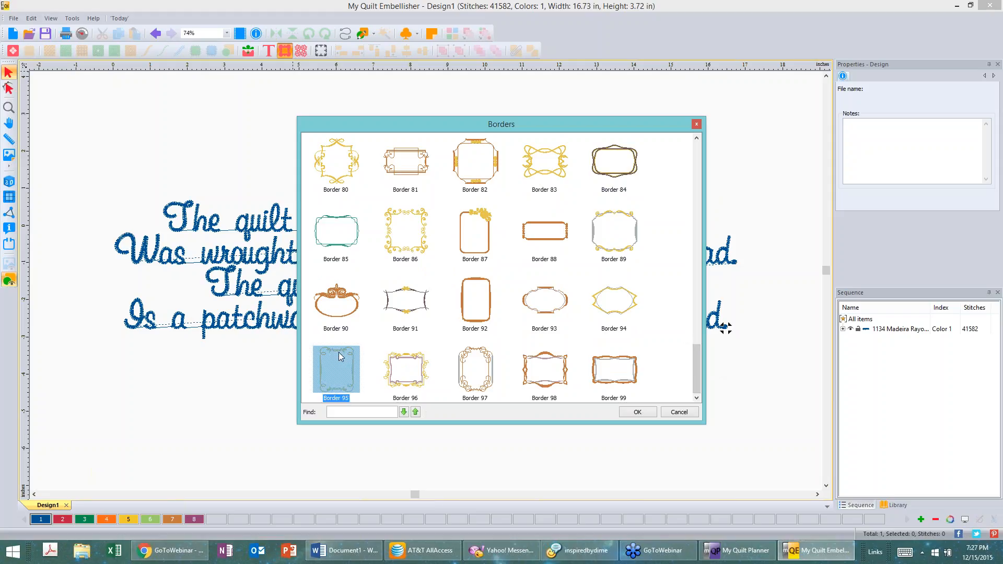
{"action": "left_click", "coordinate": [637, 412]}
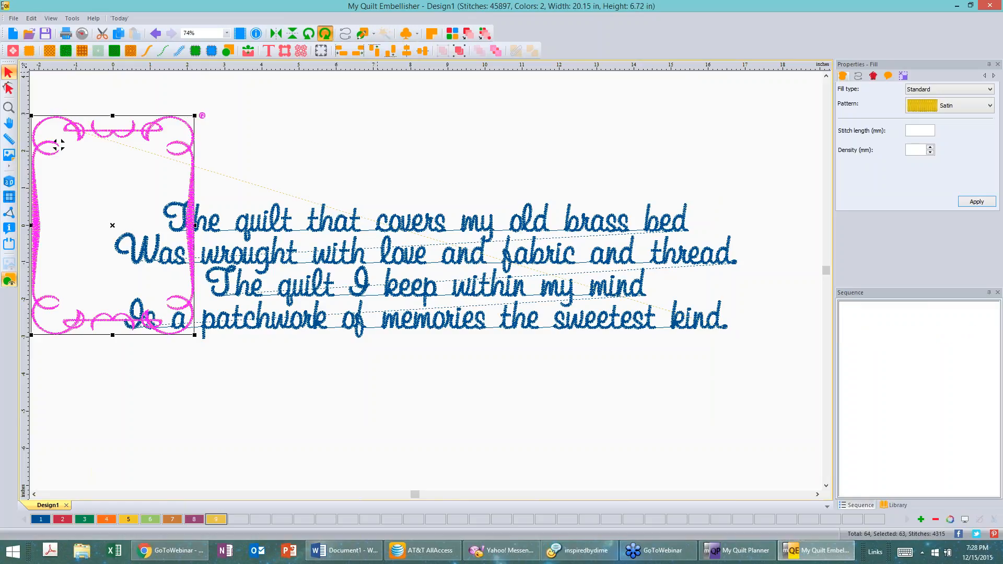
Step: Rotate the border to landscape, move it over the verse, and stretch it to about 19.96 in wide and 6.28 in high
{"action": "left_click_drag", "start_coordinate": [59, 145], "coordinate": [525, 206]}
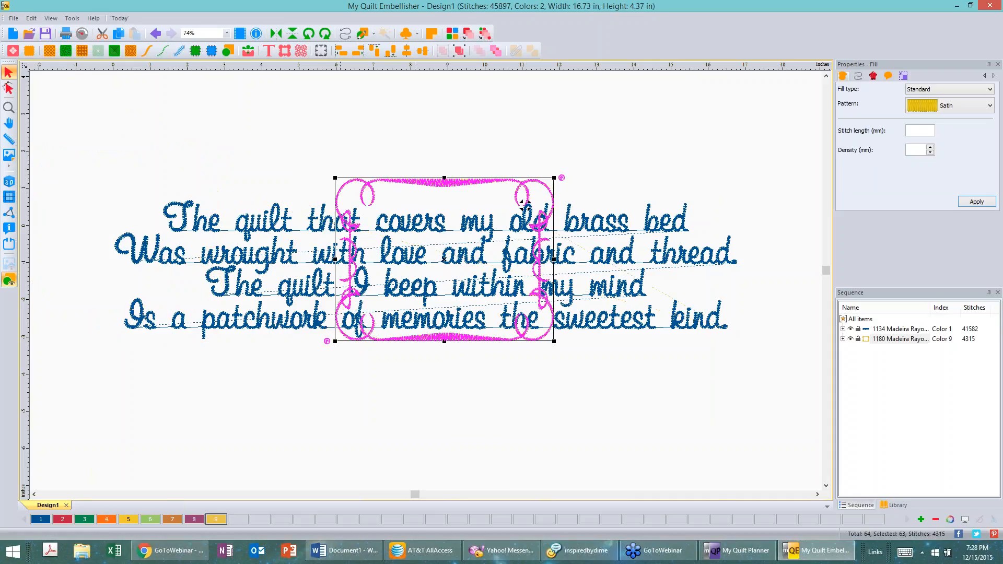
{"action": "left_click_drag", "start_coordinate": [335, 259], "coordinate": [71, 257]}
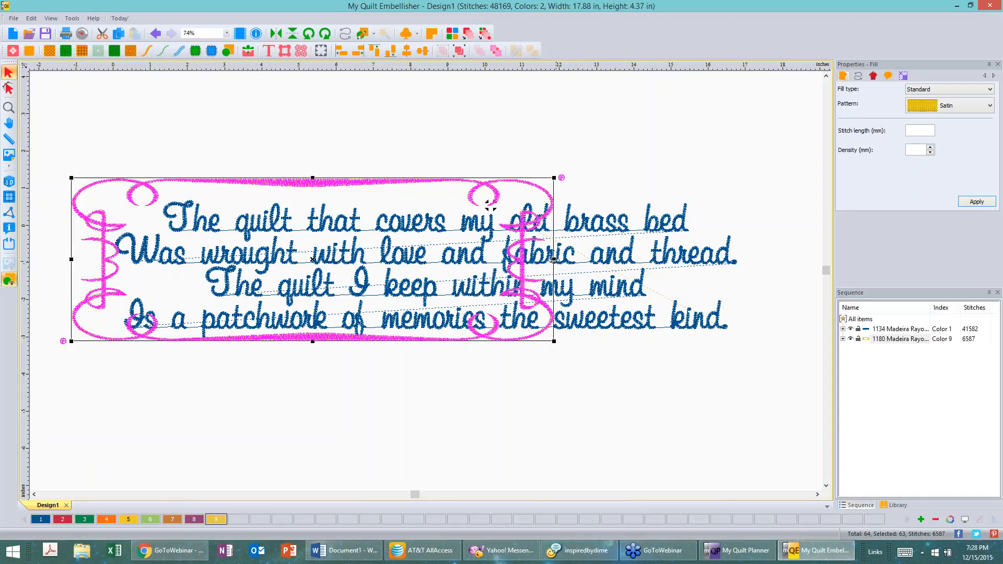
{"action": "left_click_drag", "start_coordinate": [554, 260], "coordinate": [813, 272]}
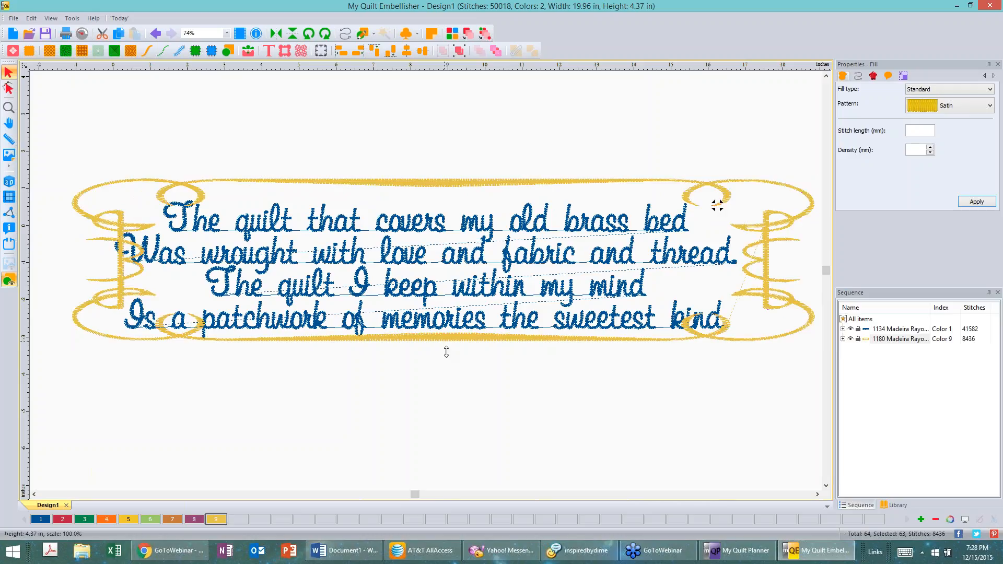
{"action": "left_click_drag", "start_coordinate": [446, 352], "coordinate": [451, 409]}
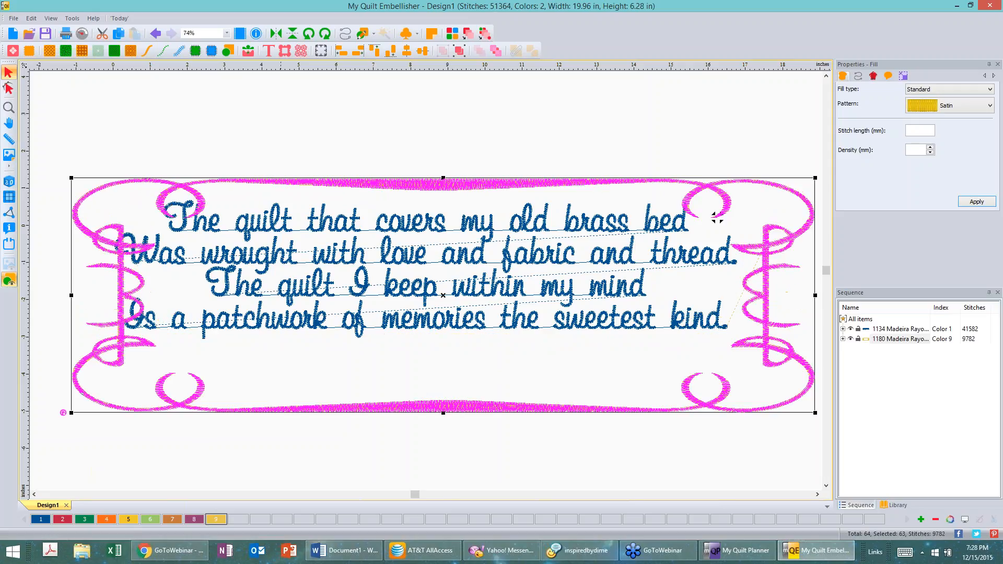
{"action": "left_click", "coordinate": [323, 170]}
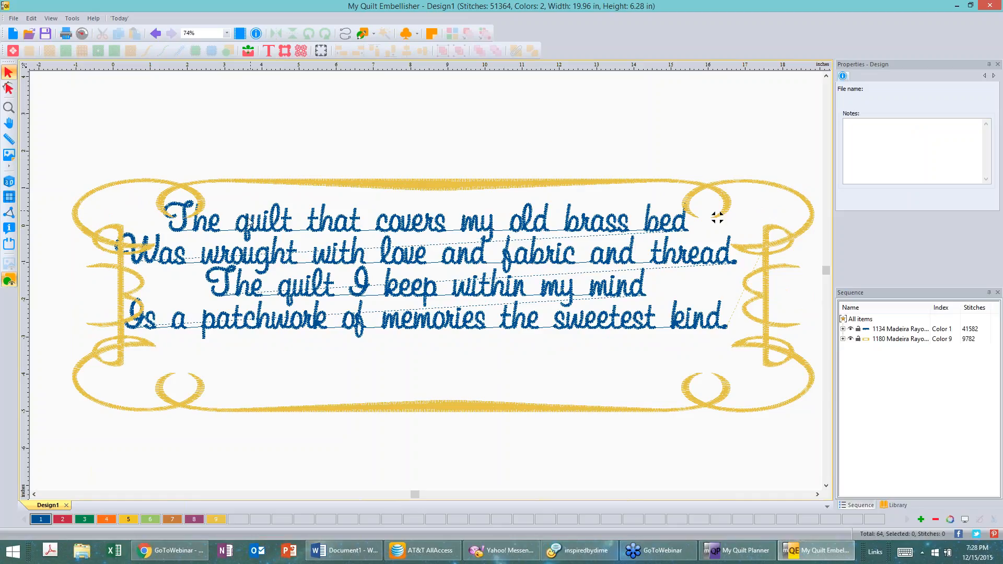
Step: Shrink the verse proportionally inside the border and compress its width to about 7.4 in
{"action": "left_click", "coordinate": [251, 224]}
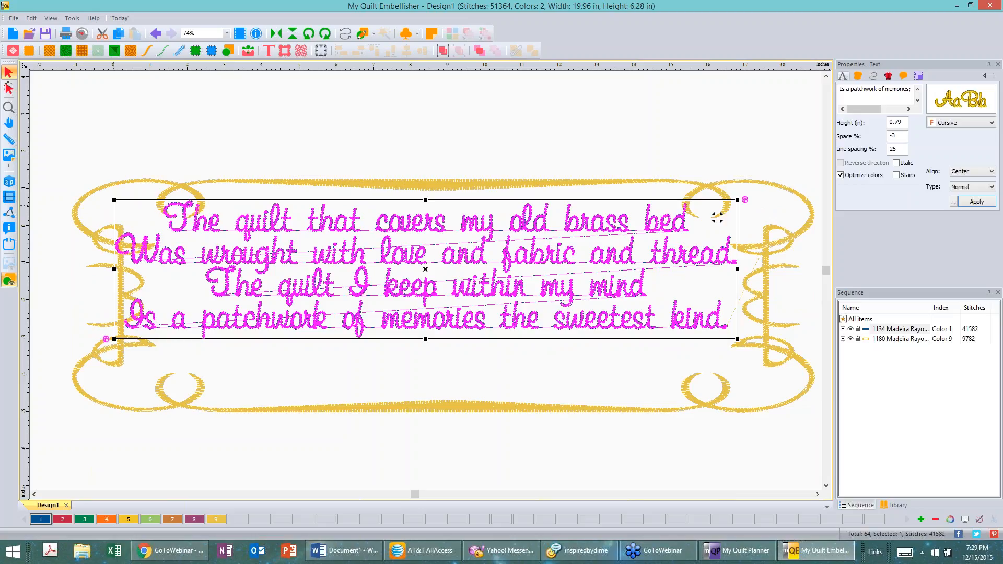
{"action": "left_click_drag", "start_coordinate": [114, 200], "coordinate": [313, 275]}
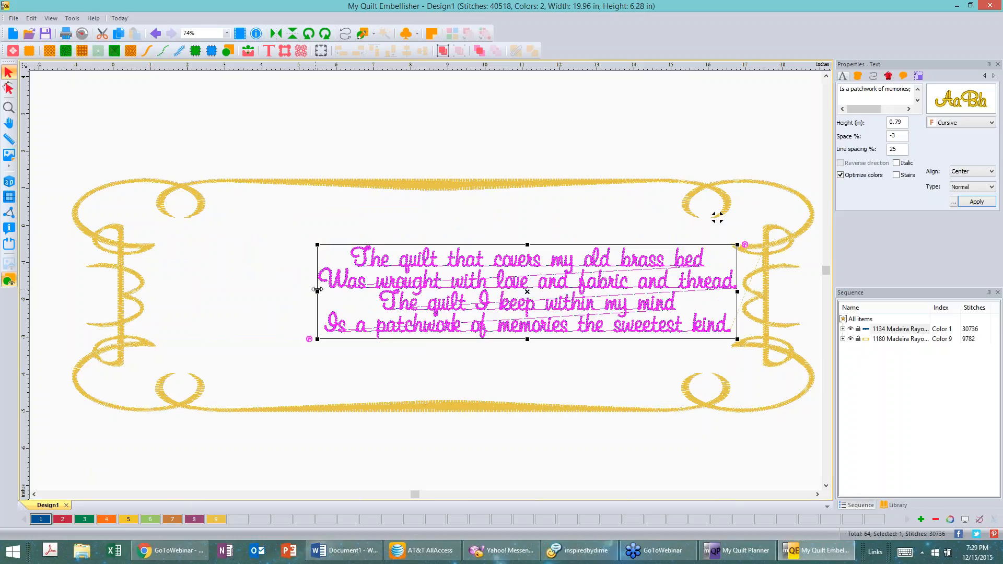
{"action": "left_click_drag", "start_coordinate": [317, 292], "coordinate": [462, 292]}
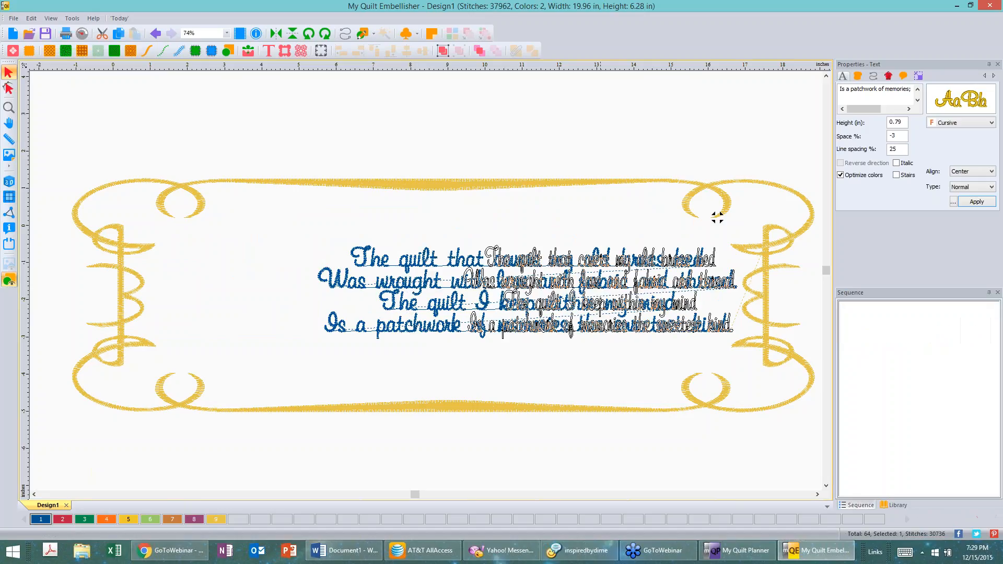
Step: Turn on the 3D stitch view and examine the compressed verse lettering near the end of the border
{"action": "scroll", "coordinate": [586, 291], "scroll_direction": "up", "scroll_amount": 2}
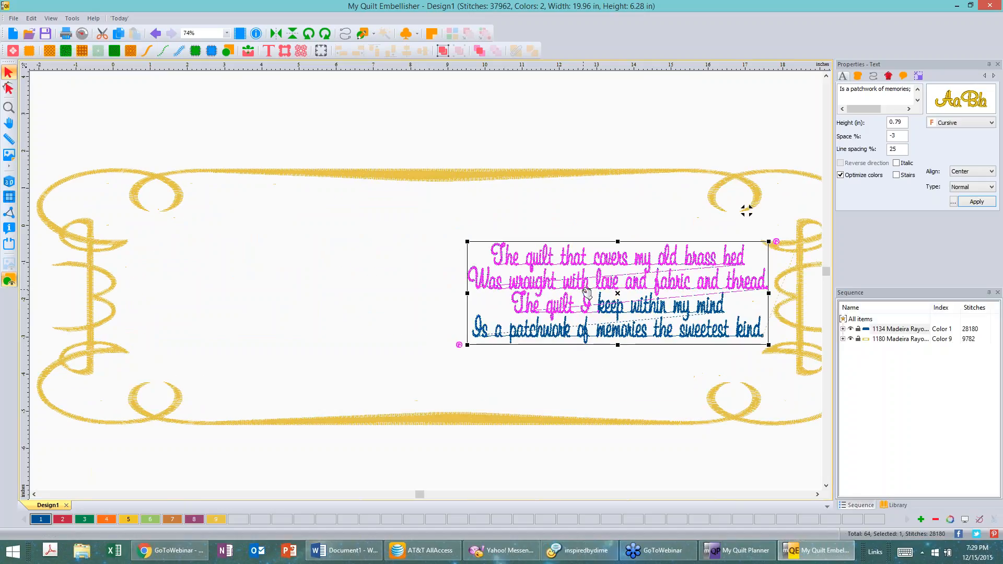
{"action": "scroll", "coordinate": [586, 291], "scroll_direction": "up", "scroll_amount": 2}
{"action": "left_click", "coordinate": [817, 495]}
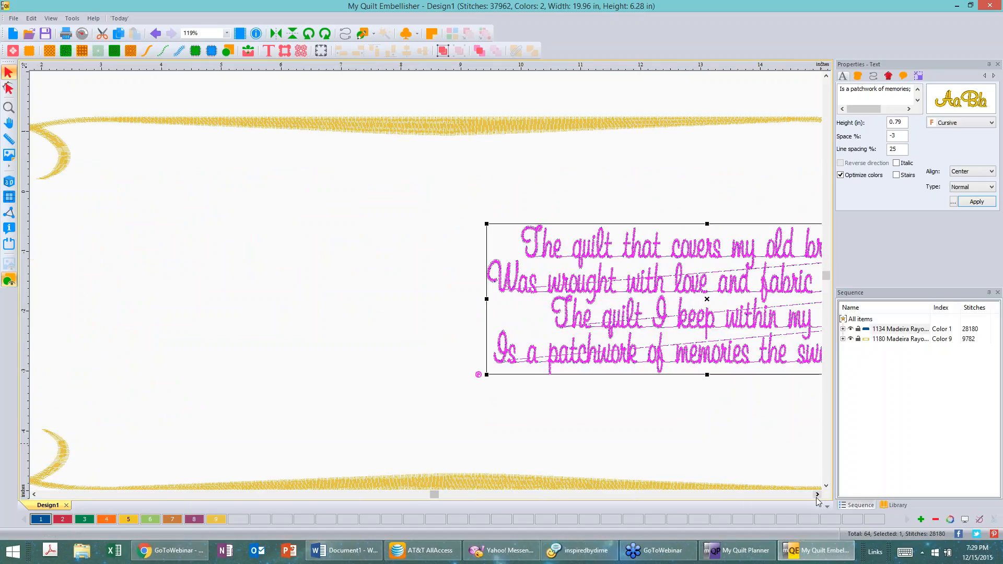
{"action": "left_click", "coordinate": [817, 495]}
{"action": "left_click", "coordinate": [817, 495]}
{"action": "left_click", "coordinate": [817, 495]}
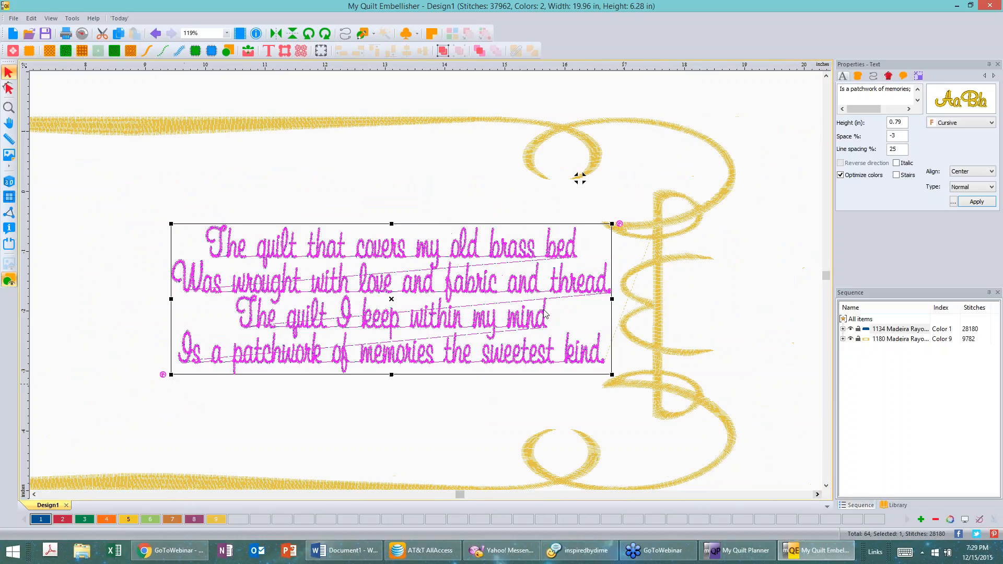
{"action": "left_click", "coordinate": [8, 182]}
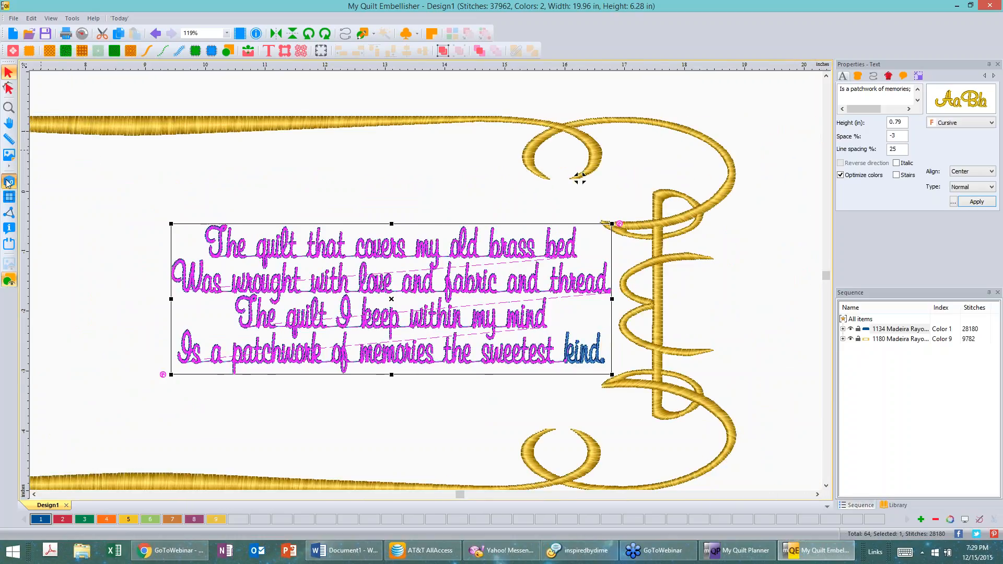
{"action": "left_click", "coordinate": [316, 212]}
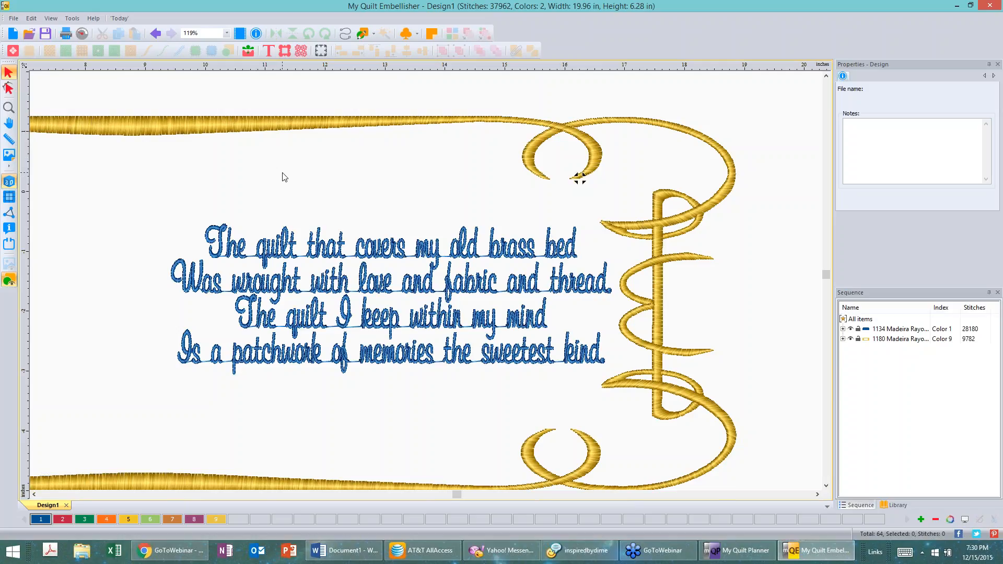
Step: Narrow the border around the compressed verse to about 10.73 in wide, keeping its height
{"action": "scroll", "coordinate": [283, 172], "scroll_direction": "down", "scroll_amount": 1}
{"action": "scroll", "coordinate": [282, 177], "scroll_direction": "down", "scroll_amount": 2}
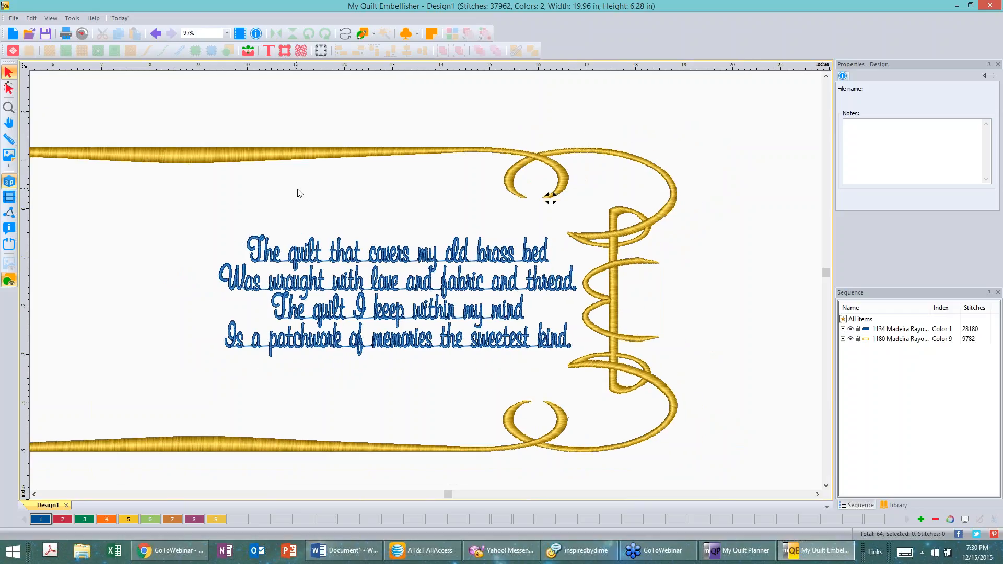
{"action": "scroll", "coordinate": [300, 193], "scroll_direction": "down", "scroll_amount": 2}
{"action": "scroll", "coordinate": [301, 193], "scroll_direction": "down", "scroll_amount": 2}
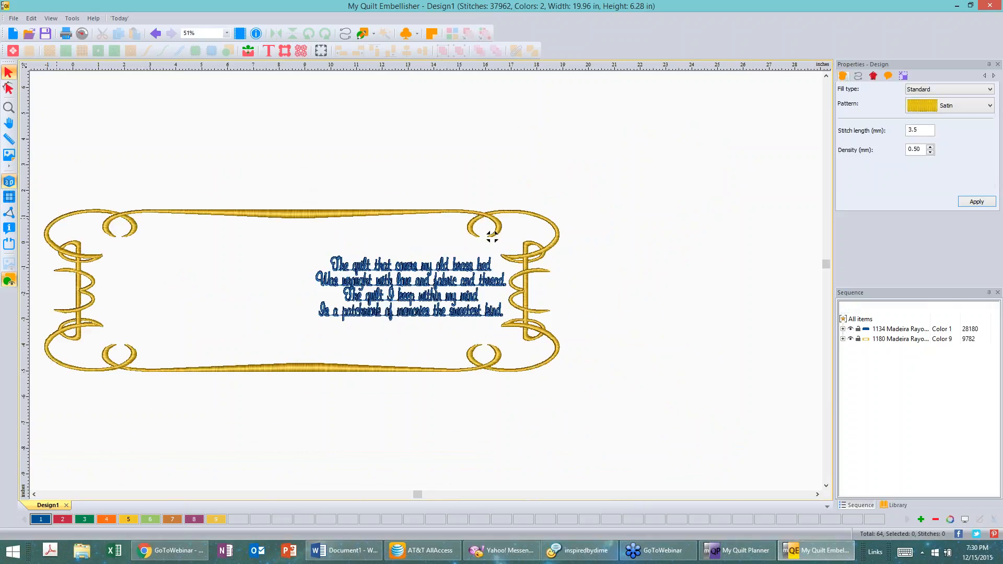
{"action": "left_click", "coordinate": [42, 291]}
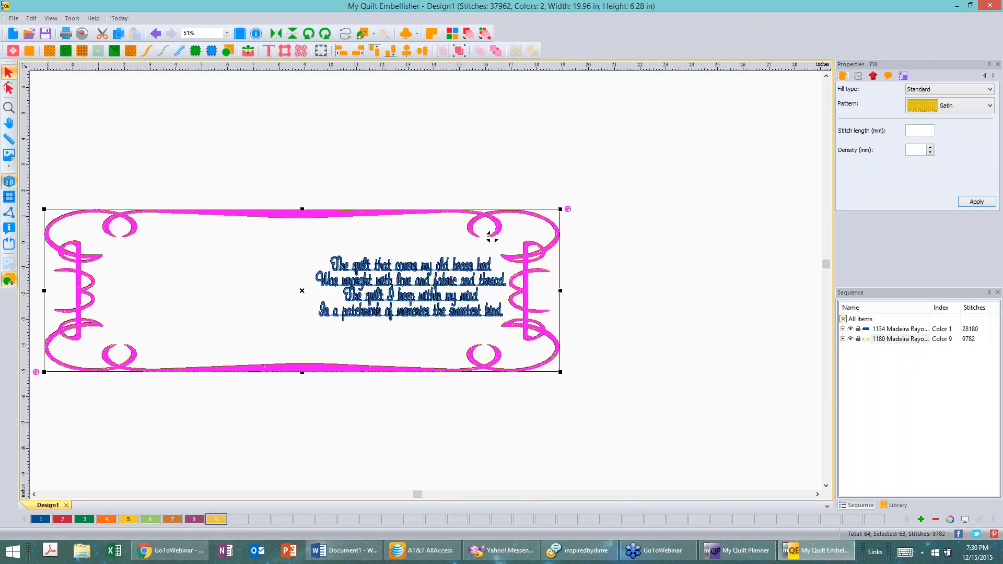
{"action": "left_click_drag", "start_coordinate": [93, 291], "coordinate": [283, 296]}
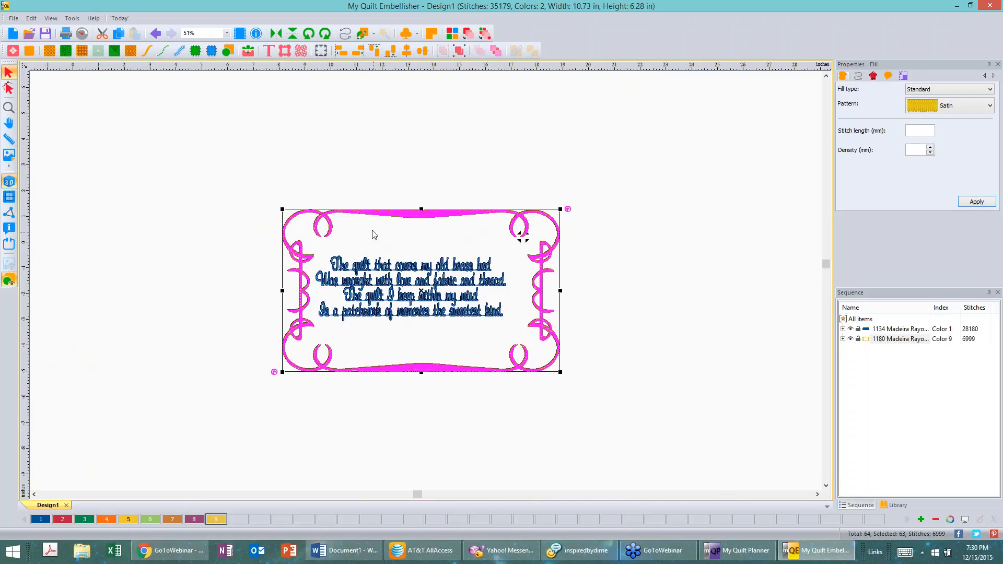
Step: Center the verse and border on each other both ways, and center the ruler origin on the design
{"action": "left_click_drag", "start_coordinate": [233, 152], "coordinate": [636, 453]}
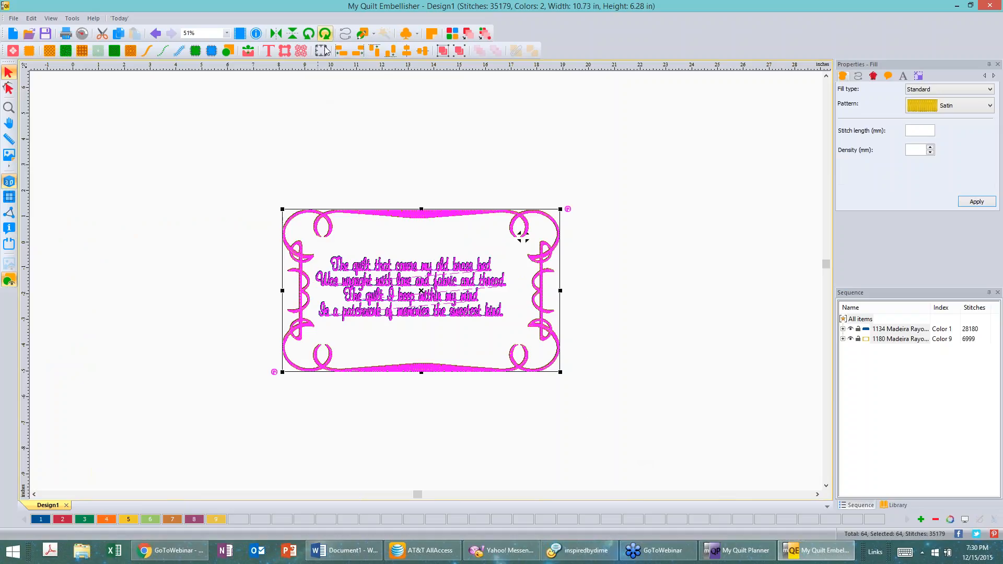
{"action": "left_click", "coordinate": [408, 53]}
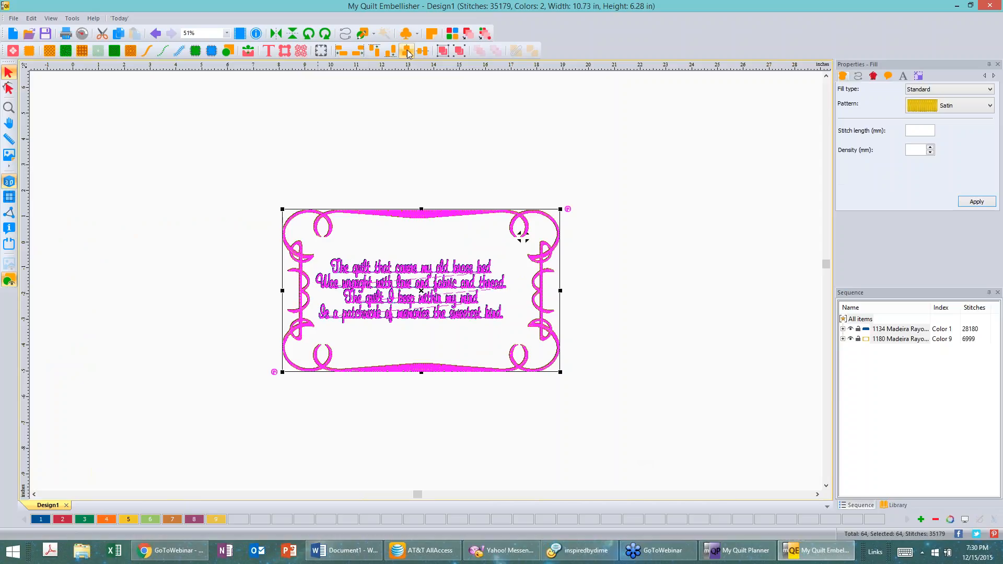
{"action": "left_click", "coordinate": [645, 199]}
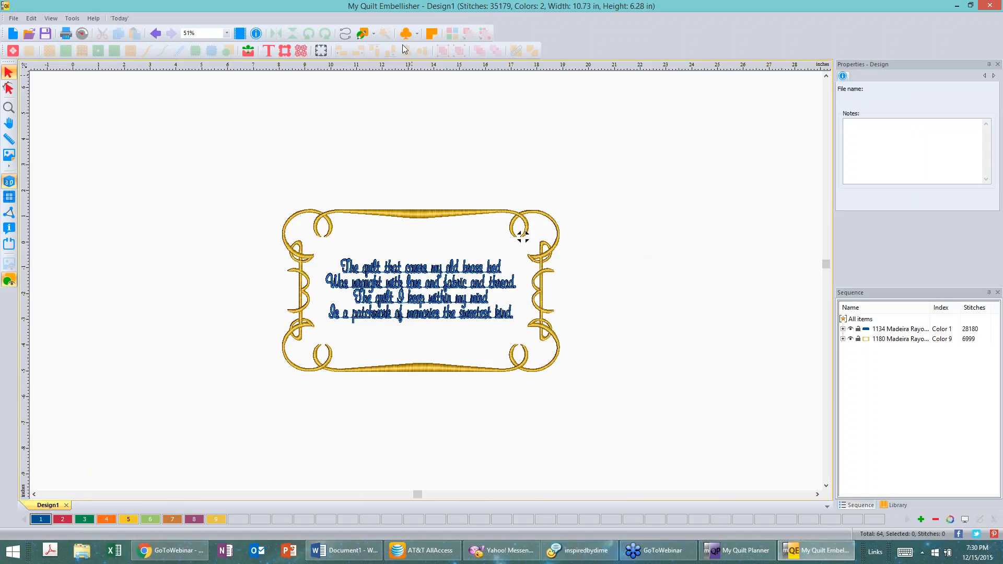
{"action": "right_click", "coordinate": [395, 67]}
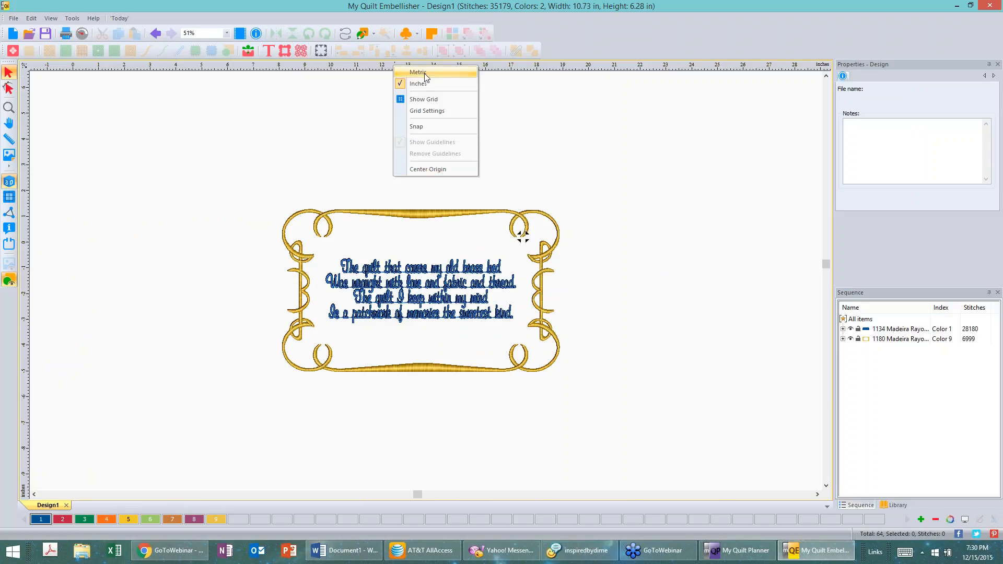
{"action": "left_click", "coordinate": [438, 169]}
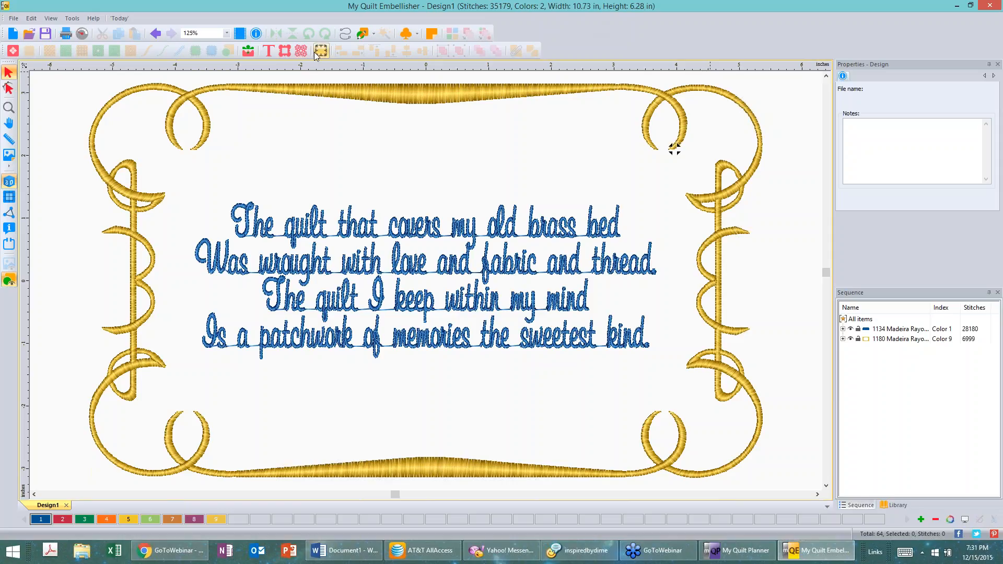
Step: Try adding a second border from the border library to the design and undo the insertion
{"action": "left_click", "coordinate": [288, 56]}
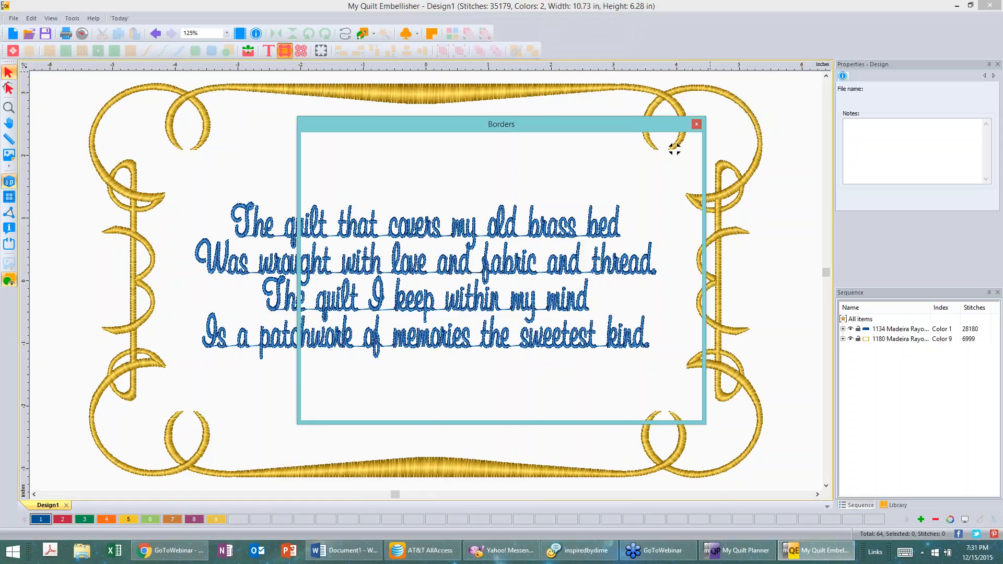
{"action": "left_click_drag", "start_coordinate": [697, 157], "coordinate": [704, 389]}
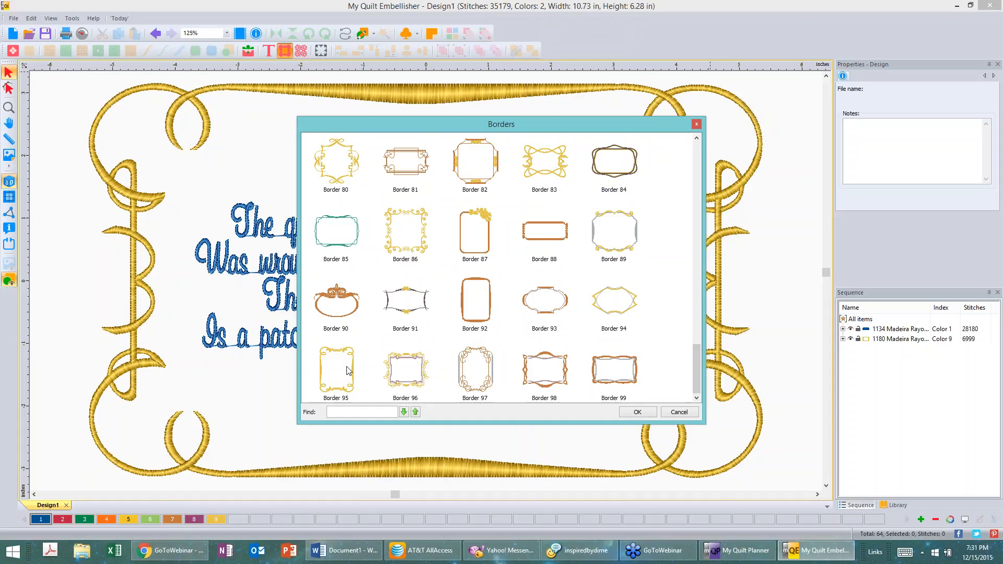
{"action": "left_click", "coordinate": [641, 411]}
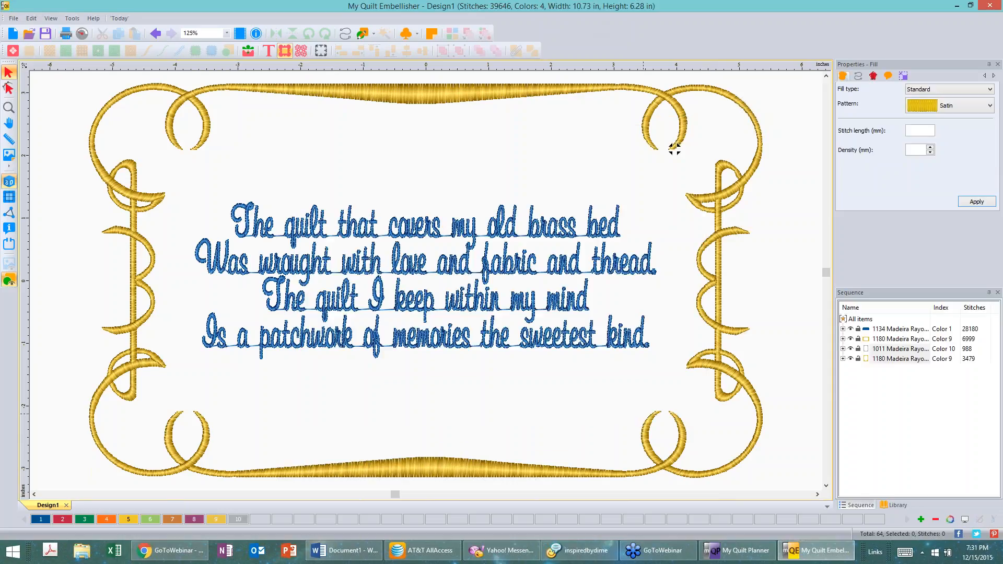
{"action": "key", "text": "ctrl+v"}
{"action": "key", "text": "ctrl+z"}
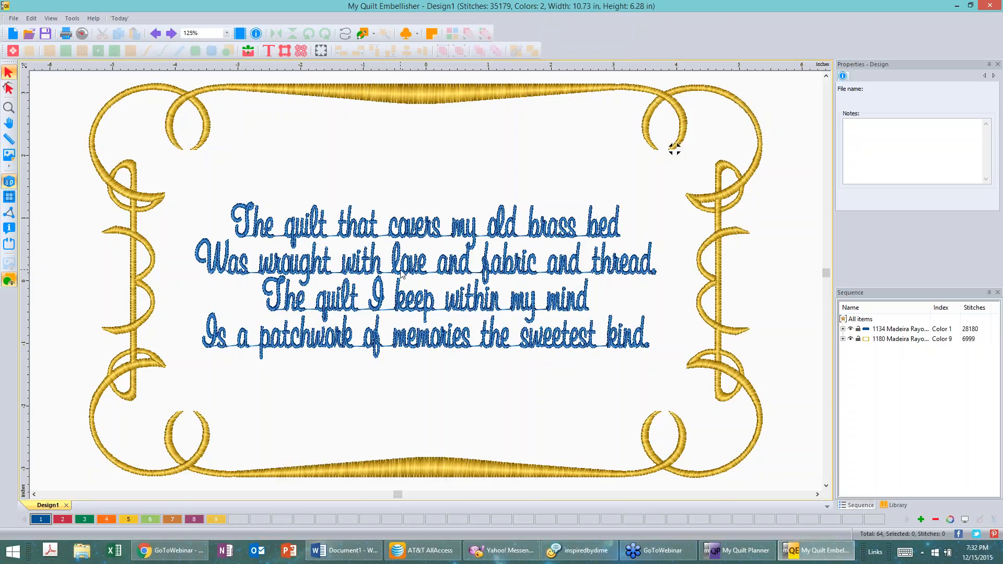
Step: Widen the letter spacing slightly between the "o" and "v" of "love" in the verse's second line
{"action": "scroll", "coordinate": [401, 274], "scroll_direction": "up", "scroll_amount": 1}
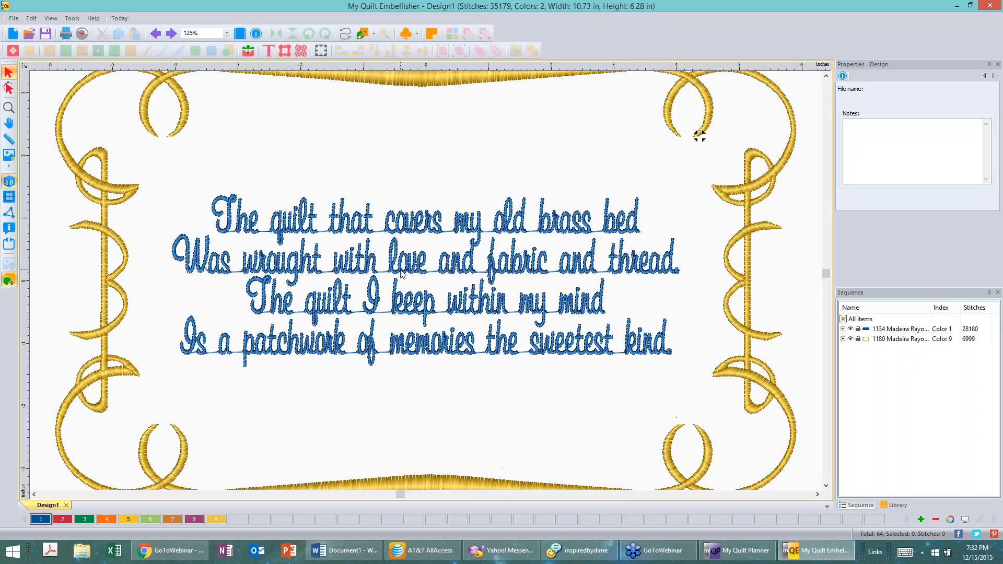
{"action": "scroll", "coordinate": [402, 275], "scroll_direction": "up", "scroll_amount": 1}
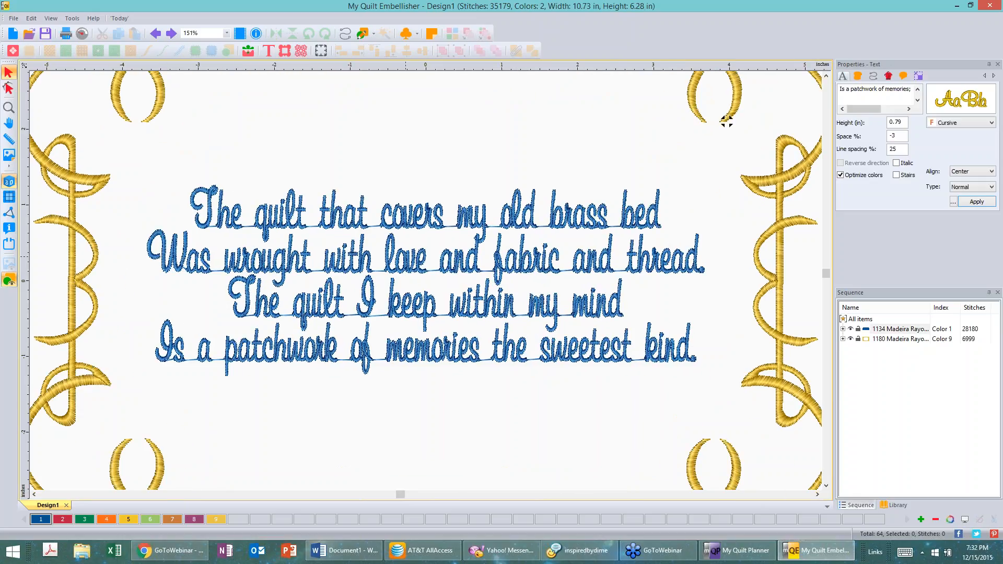
{"action": "left_click", "coordinate": [467, 308]}
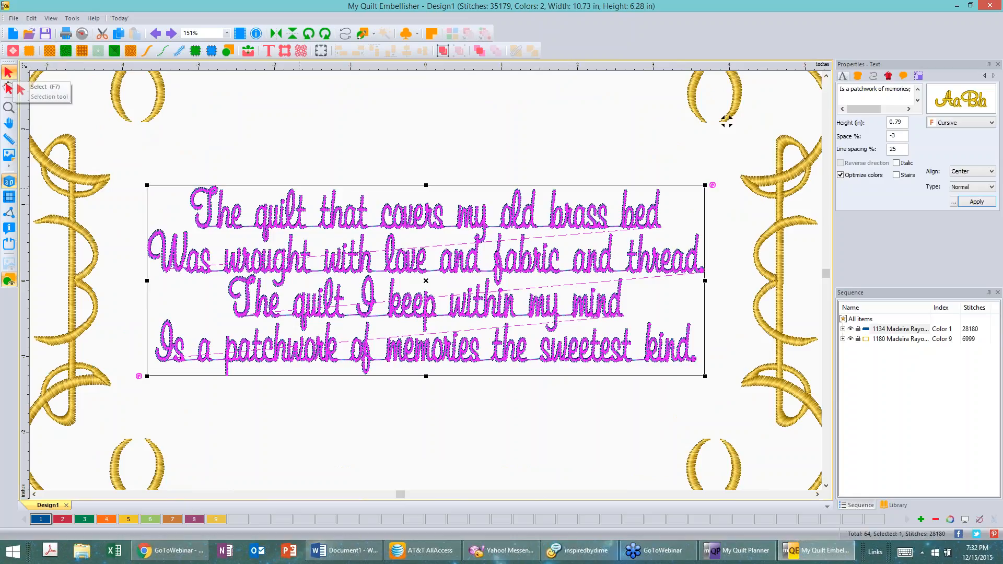
{"action": "left_click", "coordinate": [270, 53]}
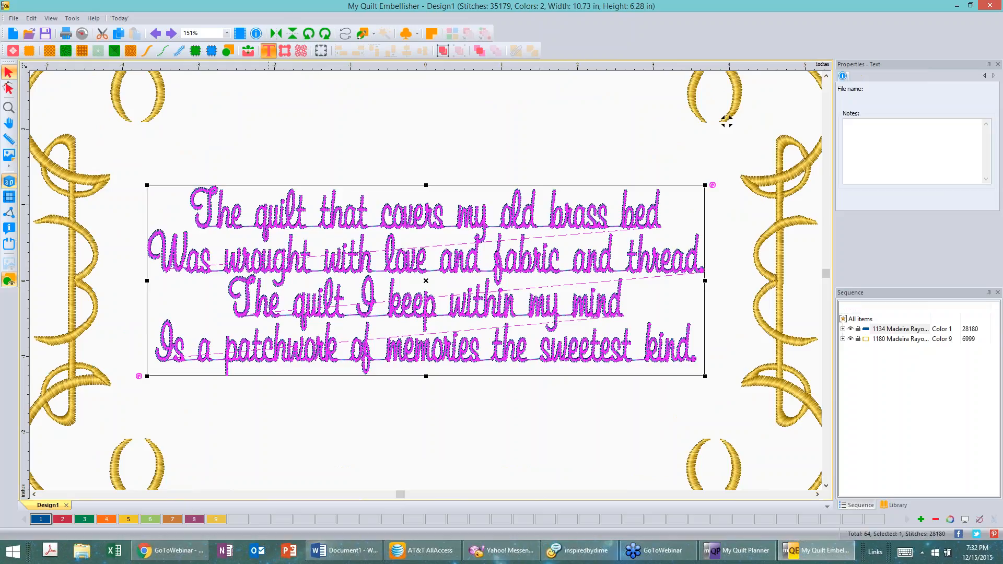
{"action": "left_click", "coordinate": [419, 228]}
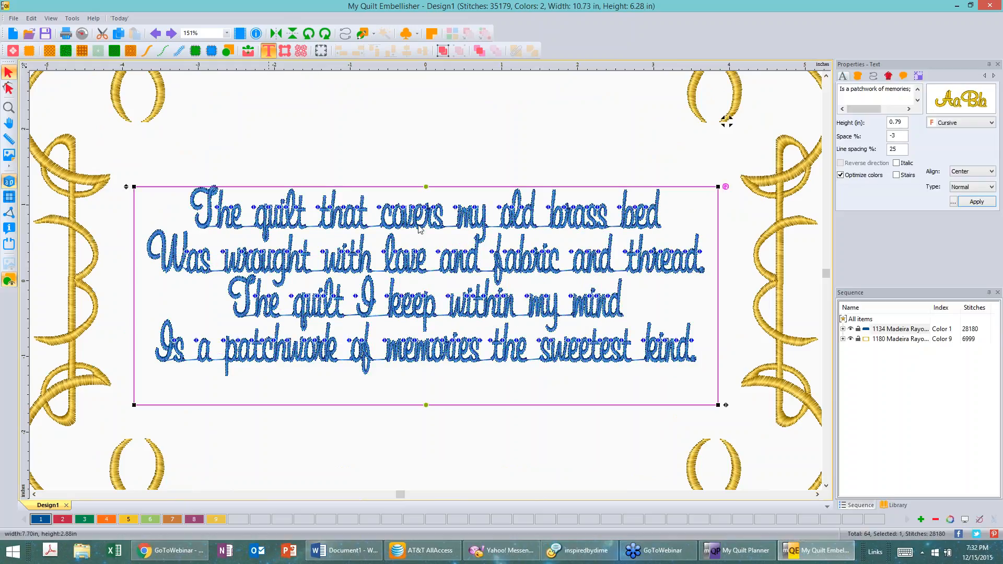
{"action": "left_click", "coordinate": [268, 51]}
{"action": "scroll", "coordinate": [401, 262], "scroll_direction": "up", "scroll_amount": 1}
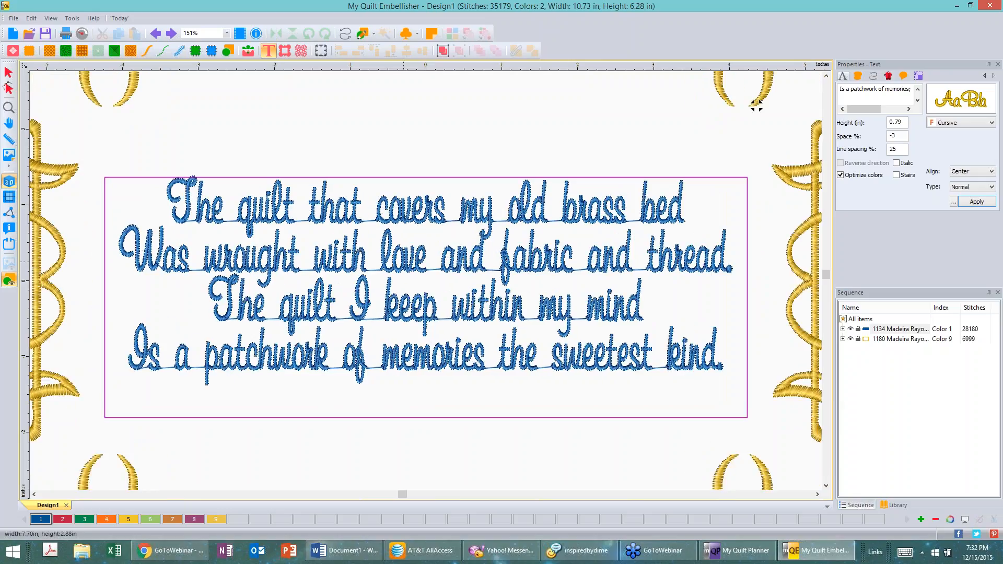
{"action": "scroll", "coordinate": [756, 104], "scroll_direction": "up", "scroll_amount": 1}
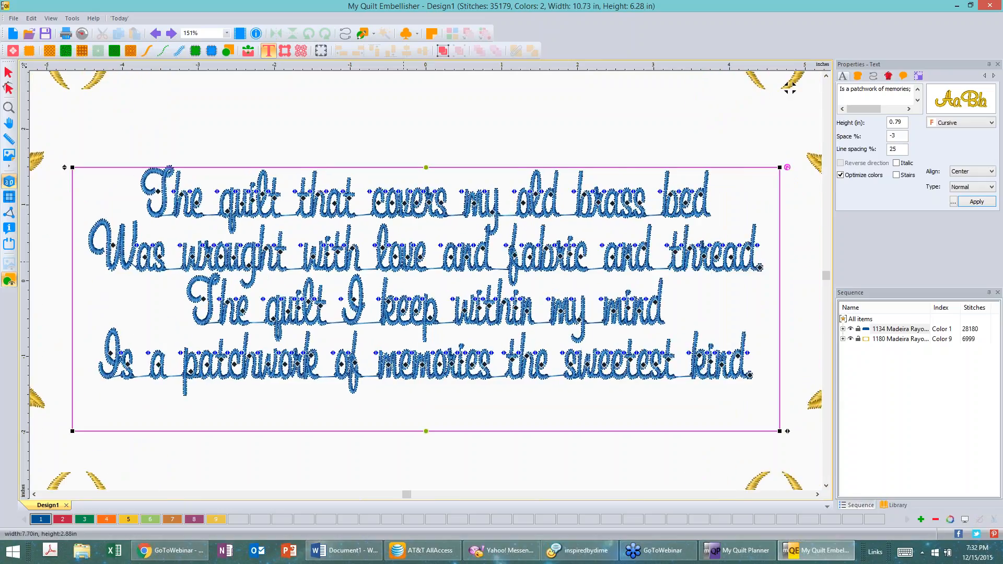
{"action": "scroll", "coordinate": [407, 264], "scroll_direction": "up", "scroll_amount": 5}
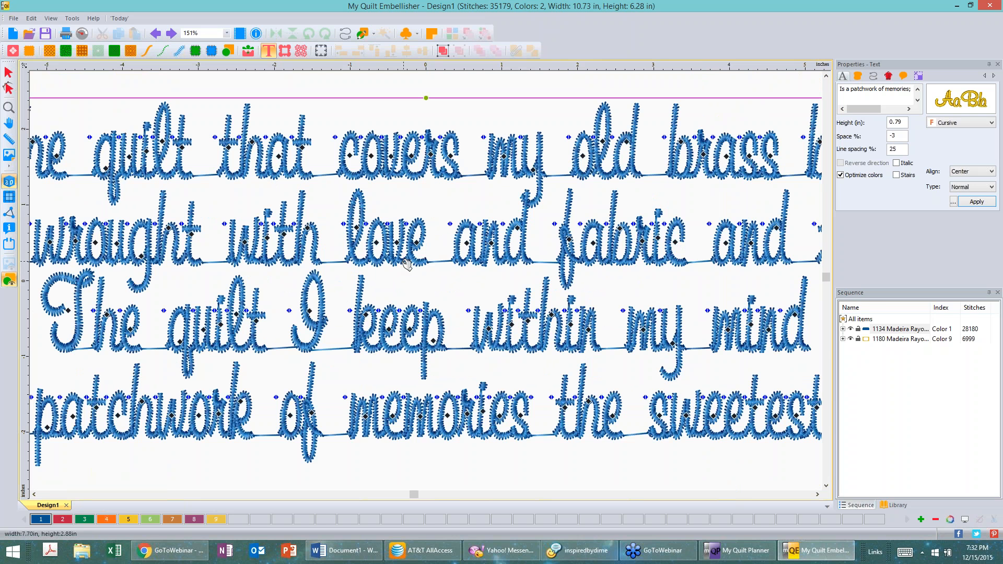
{"action": "scroll", "coordinate": [407, 265], "scroll_direction": "up", "scroll_amount": 1}
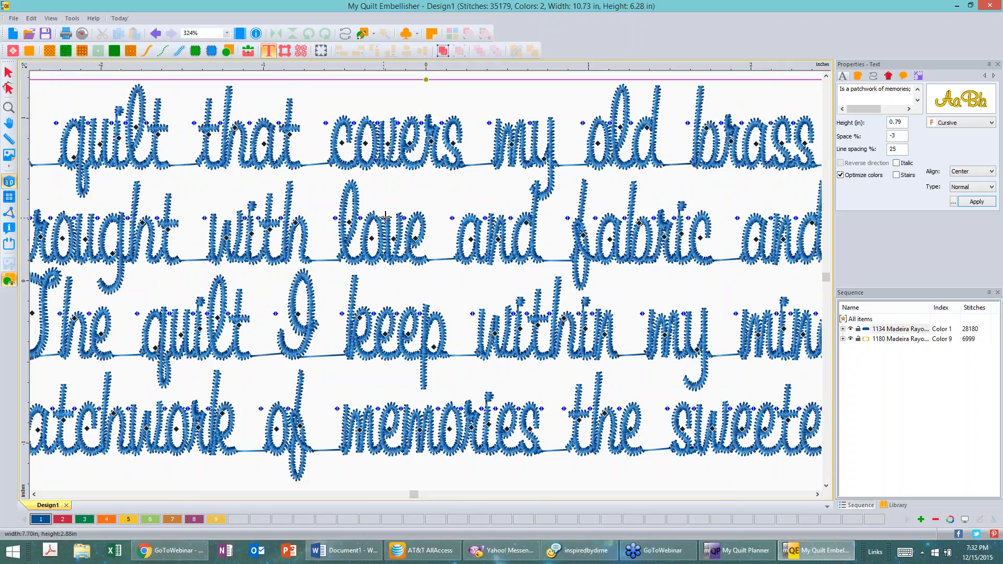
{"action": "left_click", "coordinate": [386, 217]}
{"action": "left_click_drag", "start_coordinate": [387, 217], "coordinate": [389, 216]}
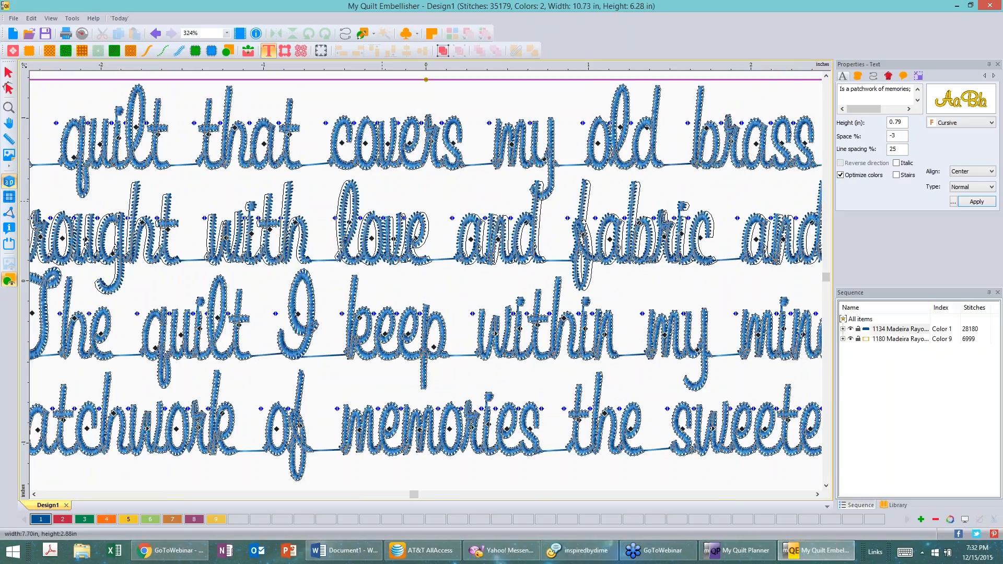
{"action": "key", "text": "Return"}
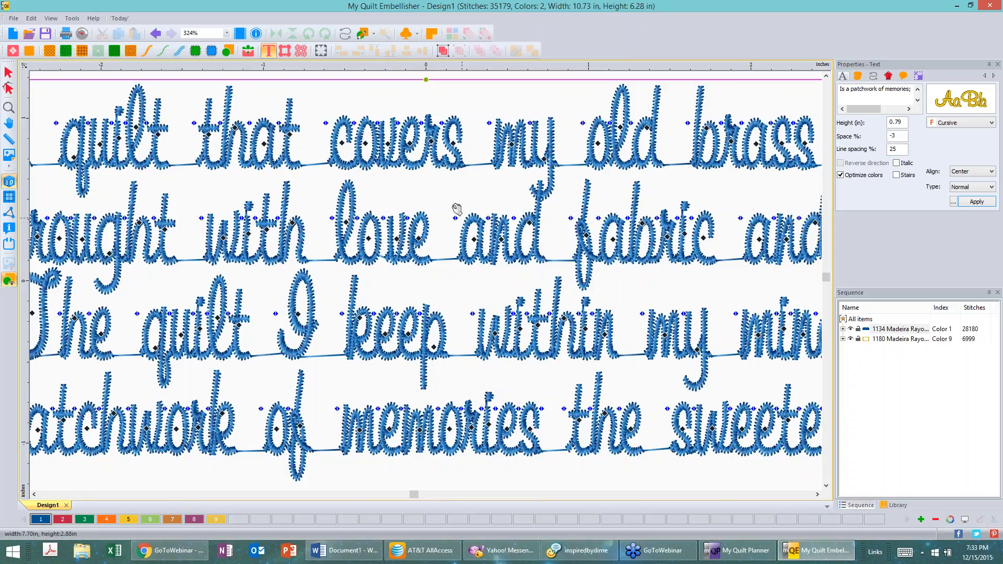
{"action": "key", "text": "Escape"}
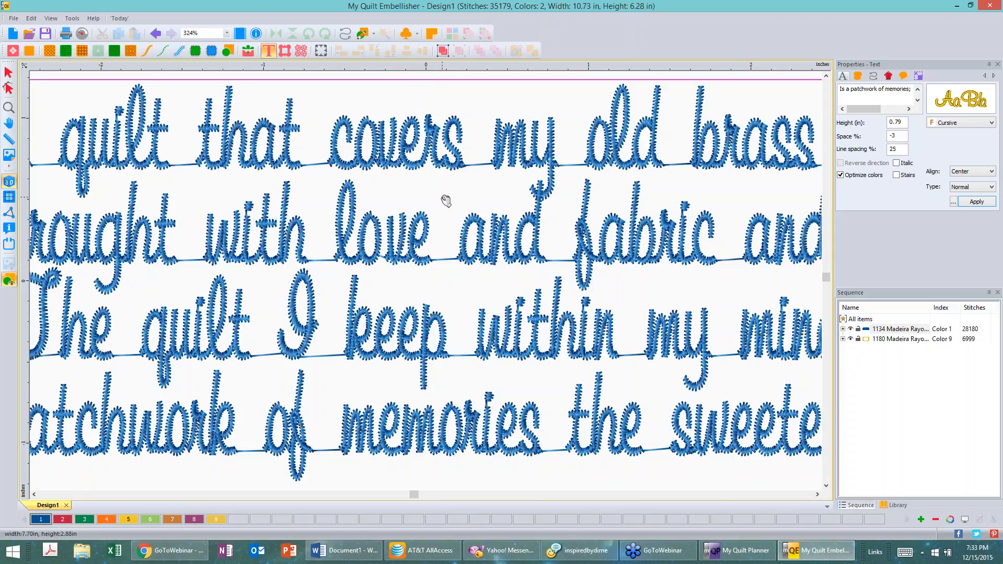
{"action": "left_click", "coordinate": [445, 201]}
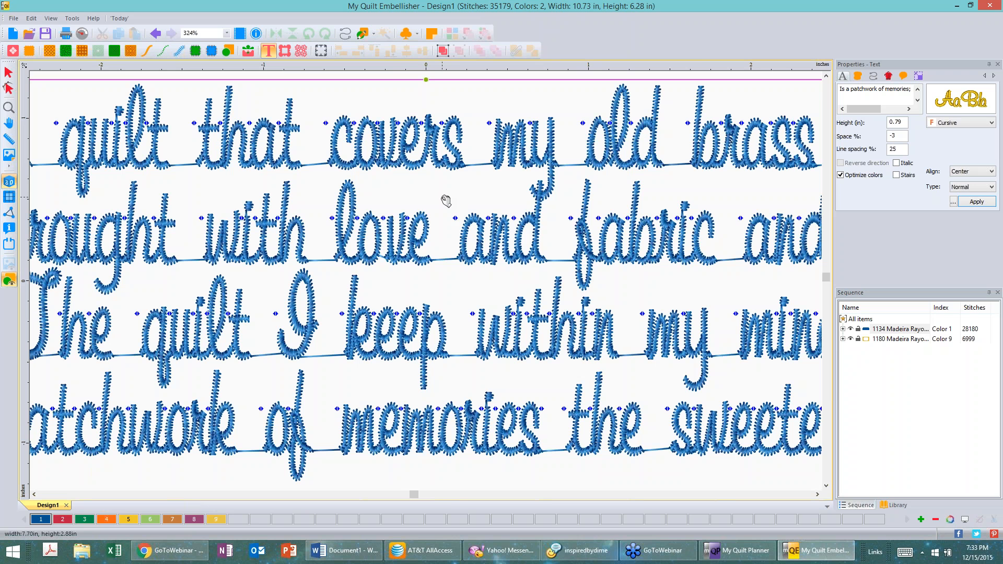
Step: Examine the outline points and entry and exit points of the border's upper bar
{"action": "scroll", "coordinate": [445, 201], "scroll_direction": "down", "scroll_amount": 1}
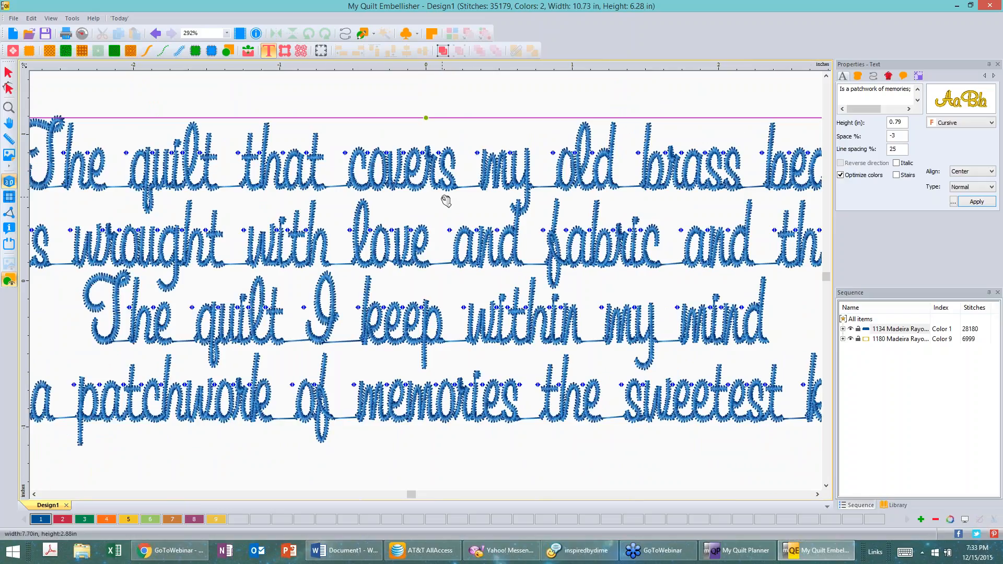
{"action": "scroll", "coordinate": [446, 201], "scroll_direction": "down", "scroll_amount": 4}
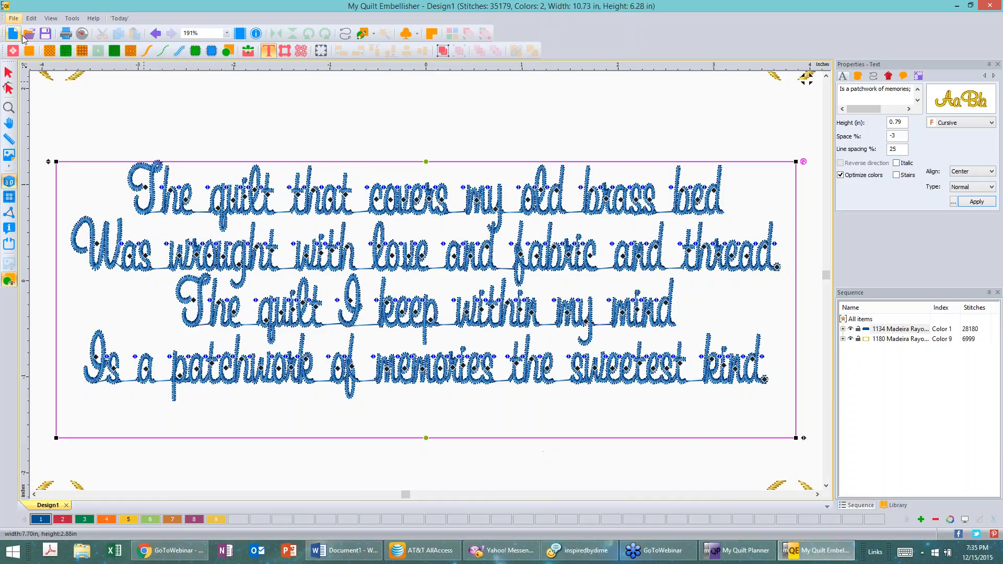
{"action": "left_click", "coordinate": [9, 87]}
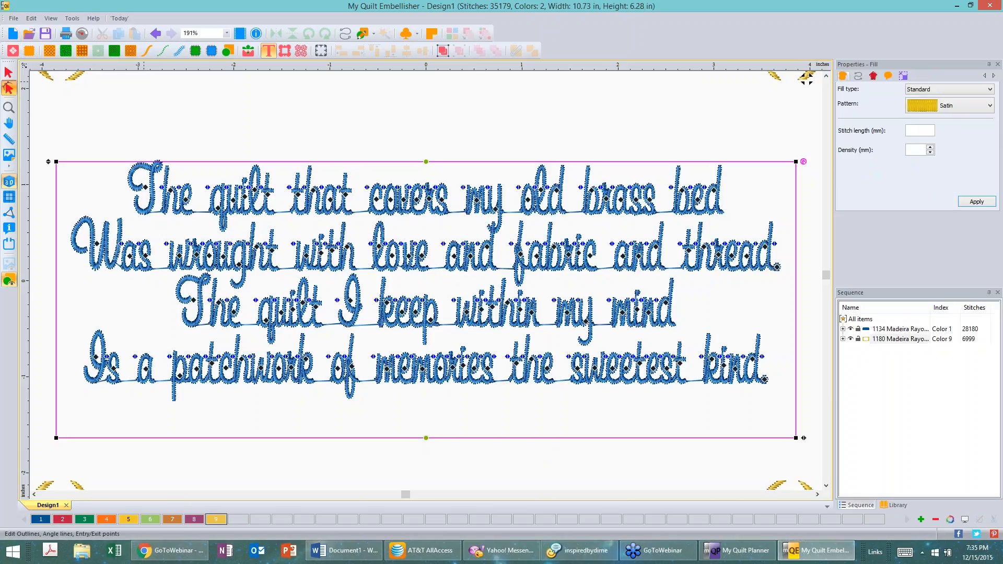
{"action": "left_click", "coordinate": [144, 83]}
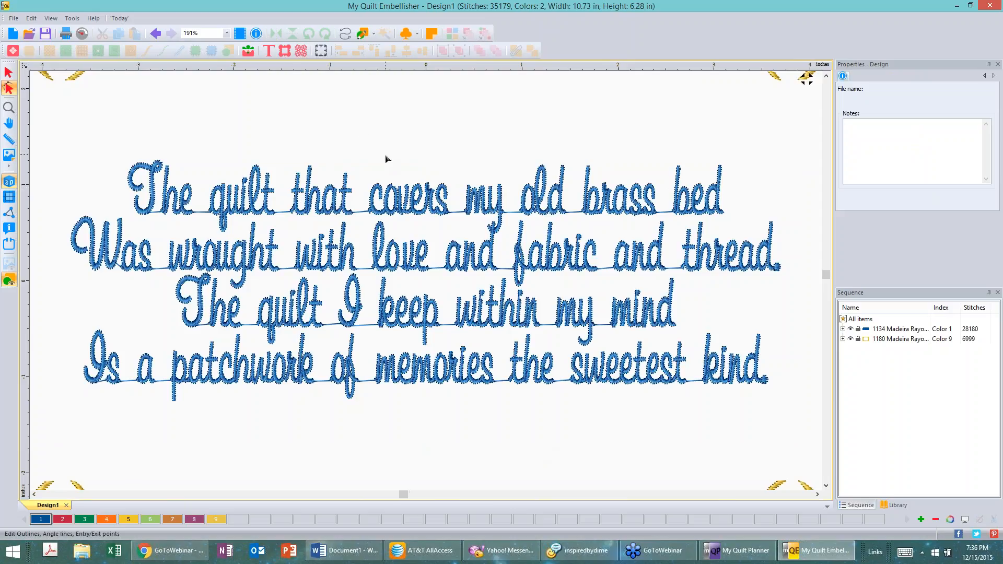
{"action": "scroll", "coordinate": [385, 158], "scroll_direction": "down", "scroll_amount": 1}
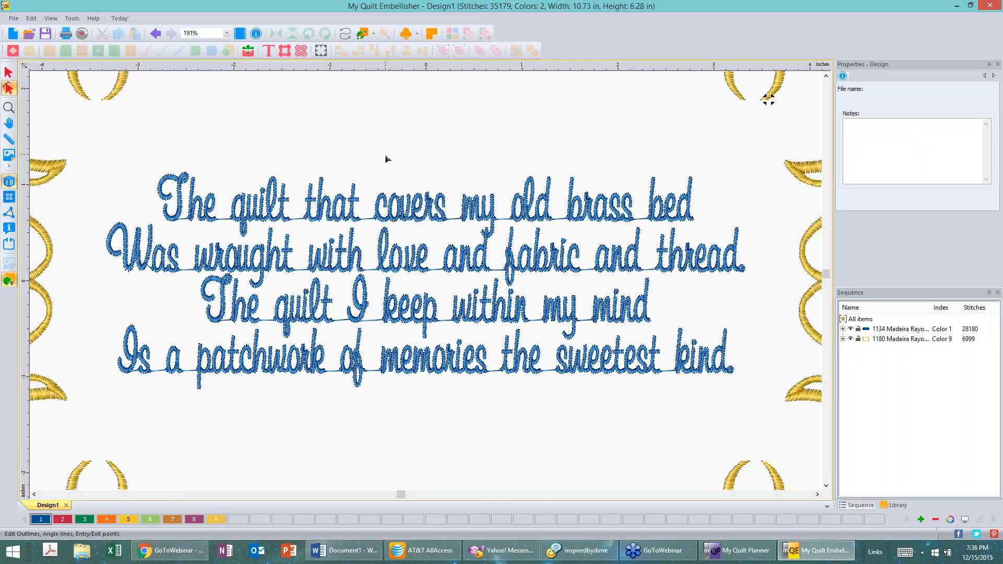
{"action": "scroll", "coordinate": [385, 159], "scroll_direction": "down", "scroll_amount": 4}
{"action": "left_click", "coordinate": [353, 98]}
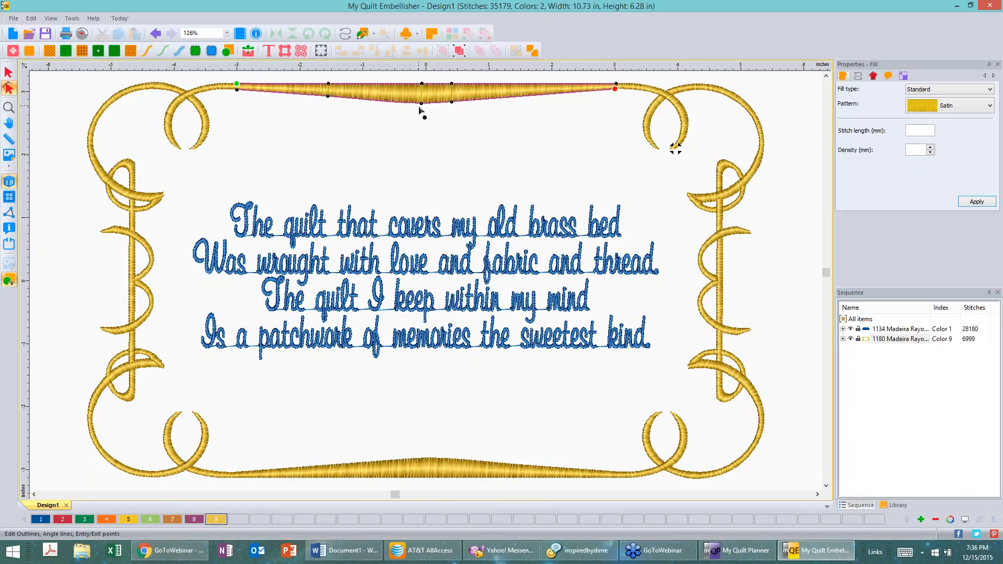
{"action": "left_click", "coordinate": [356, 230]}
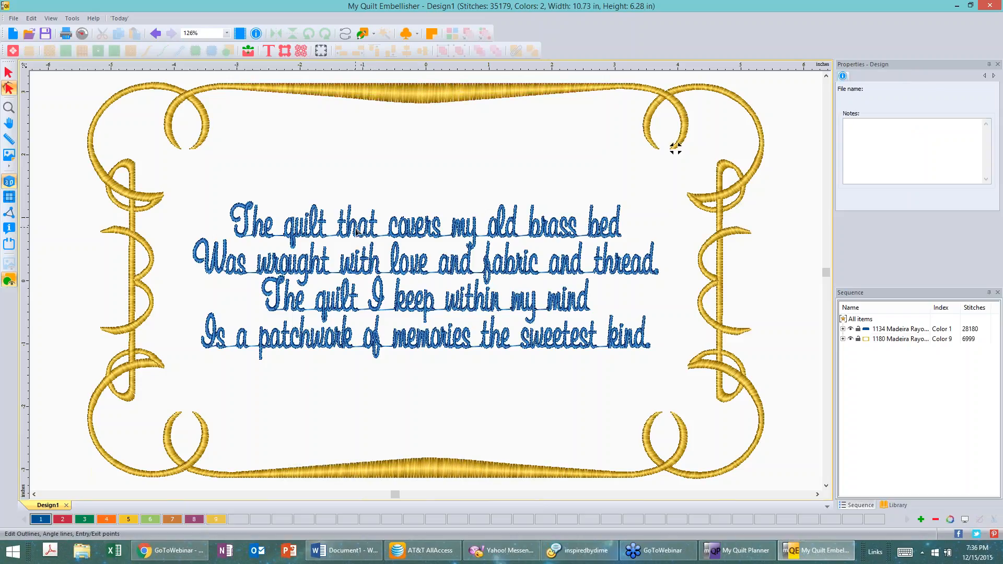
{"action": "left_click", "coordinate": [8, 72]}
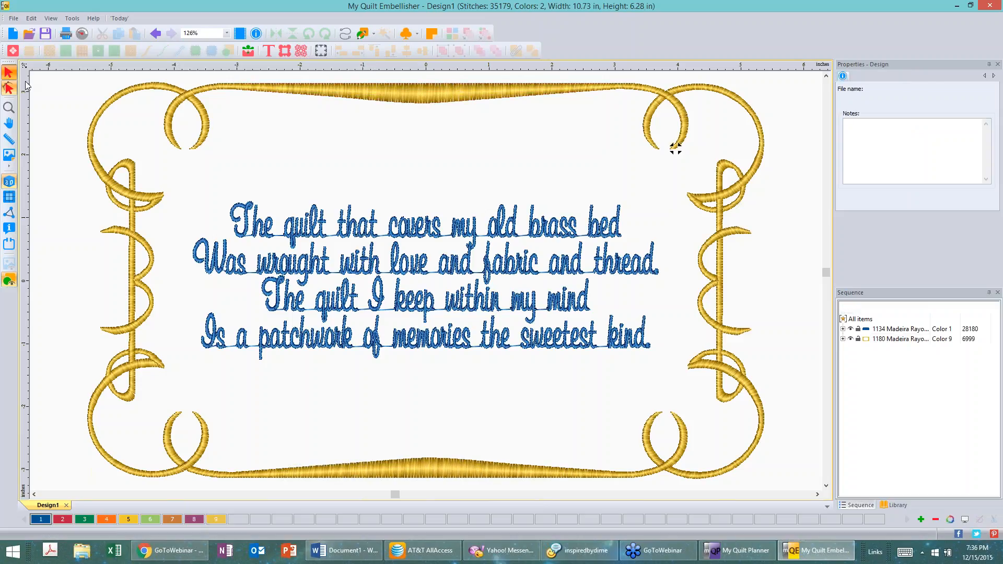
{"action": "left_click", "coordinate": [394, 223]}
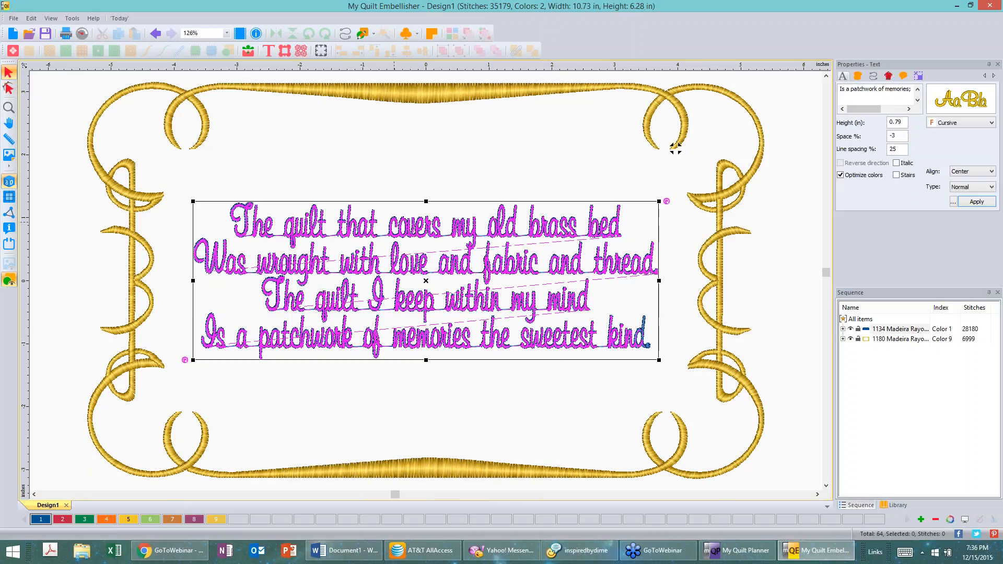
{"action": "right_click", "coordinate": [396, 223]}
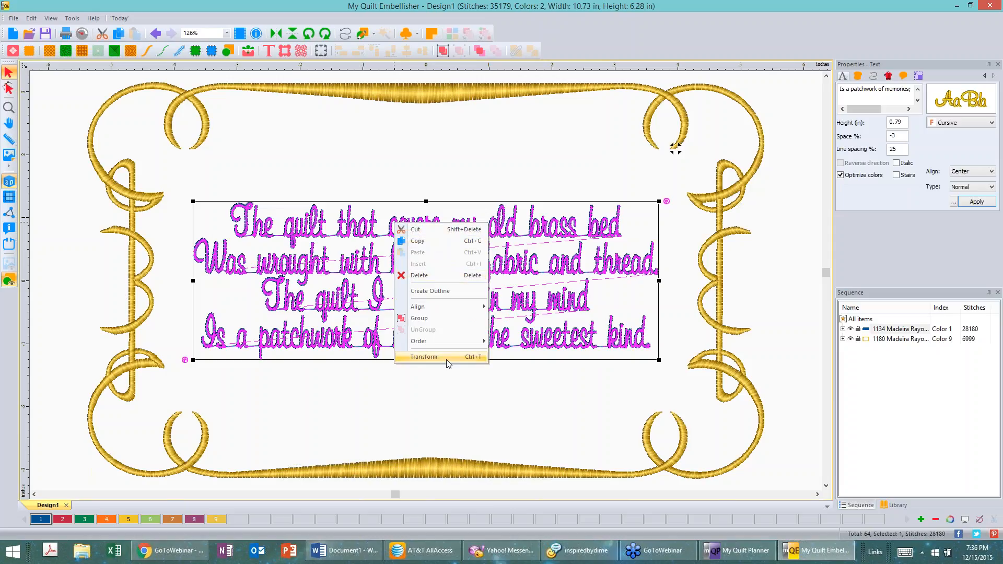
{"action": "left_click", "coordinate": [386, 392]}
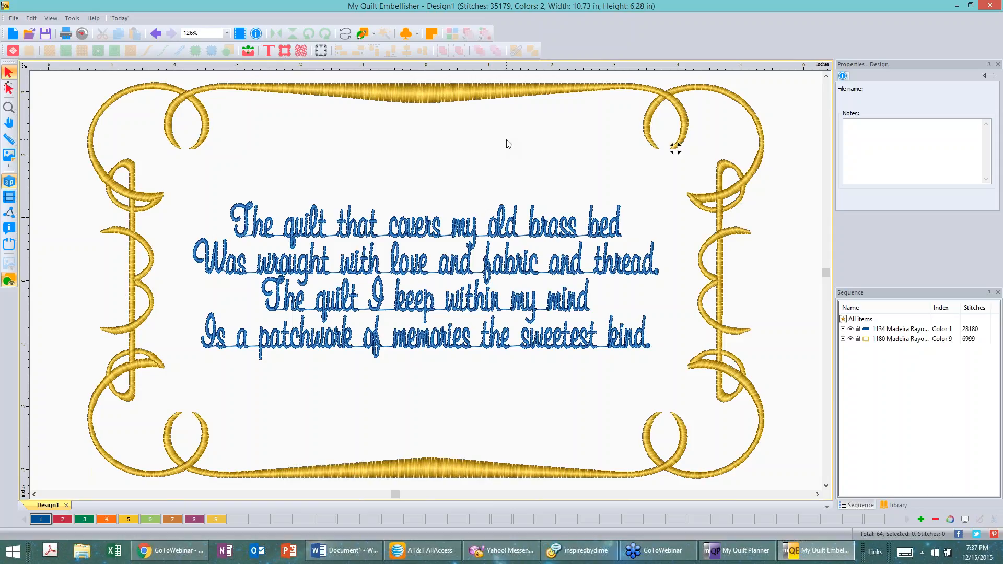
Step: Move the whole verse up toward the border's upper bar and deselect it
{"action": "left_click", "coordinate": [491, 239]}
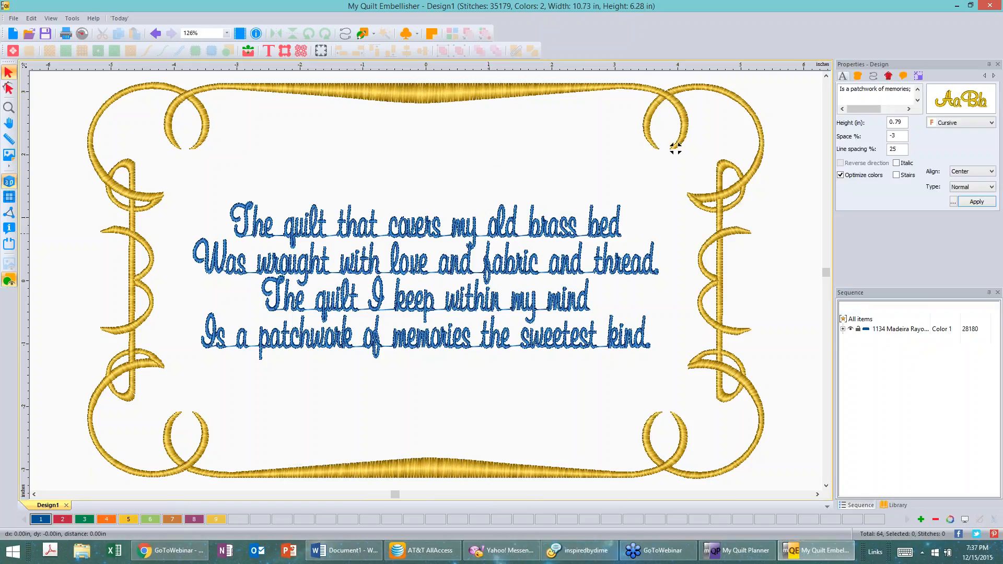
{"action": "left_click", "coordinate": [496, 177]}
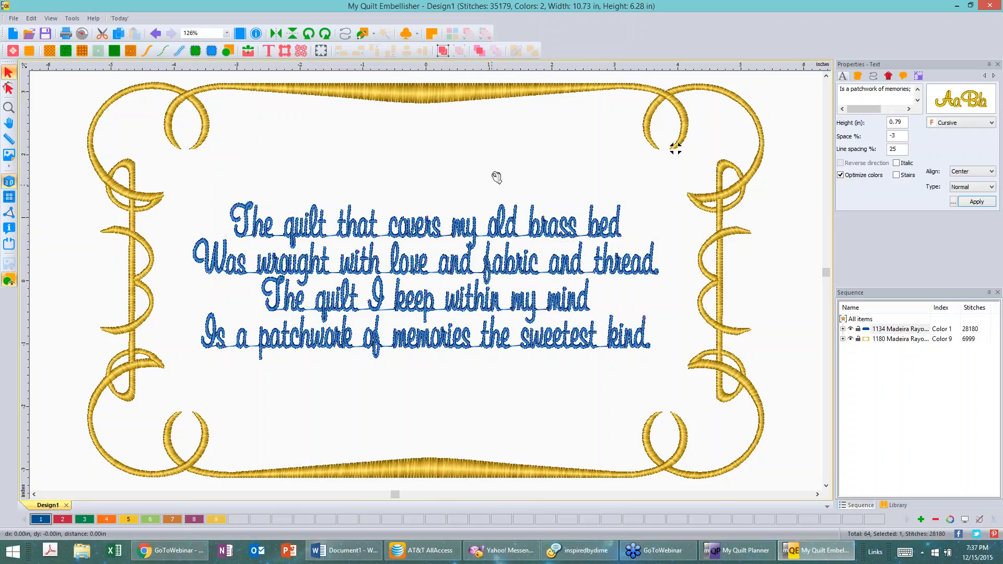
{"action": "left_click_drag", "start_coordinate": [495, 177], "coordinate": [493, 155]}
{"action": "left_click", "coordinate": [423, 402]}
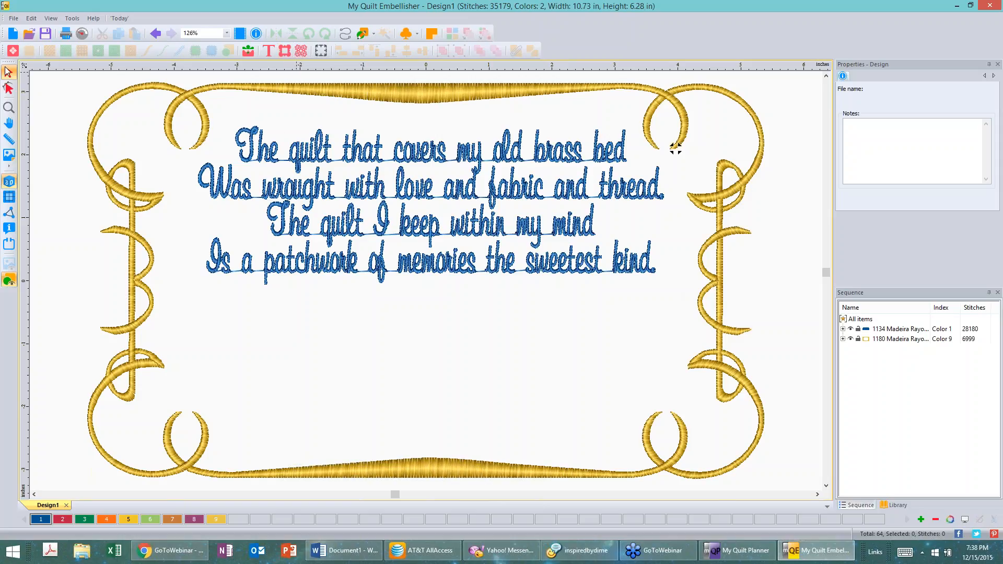
Step: Start a new design and insert Border 48 from the border library
{"action": "left_click", "coordinate": [15, 35]}
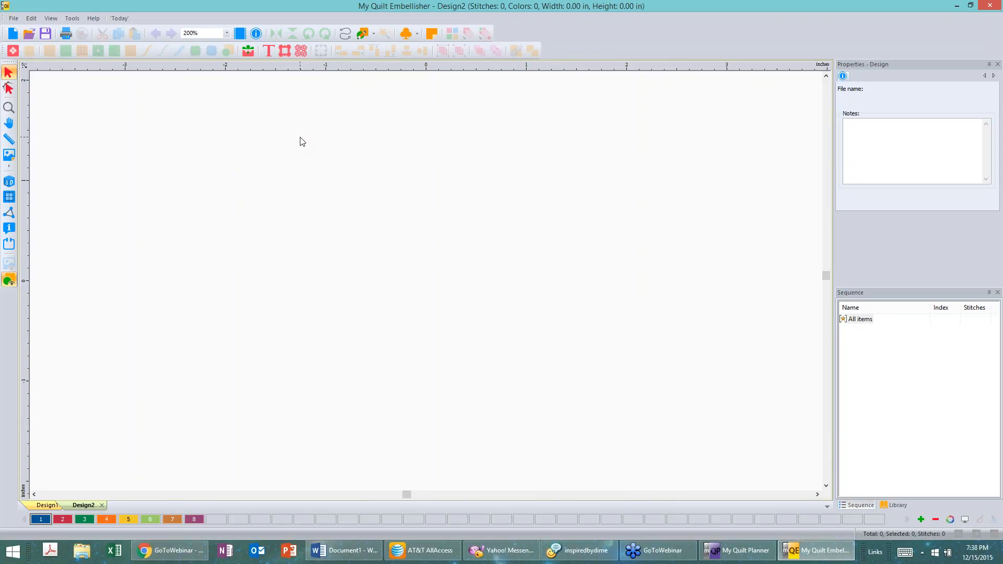
{"action": "left_click", "coordinate": [285, 51]}
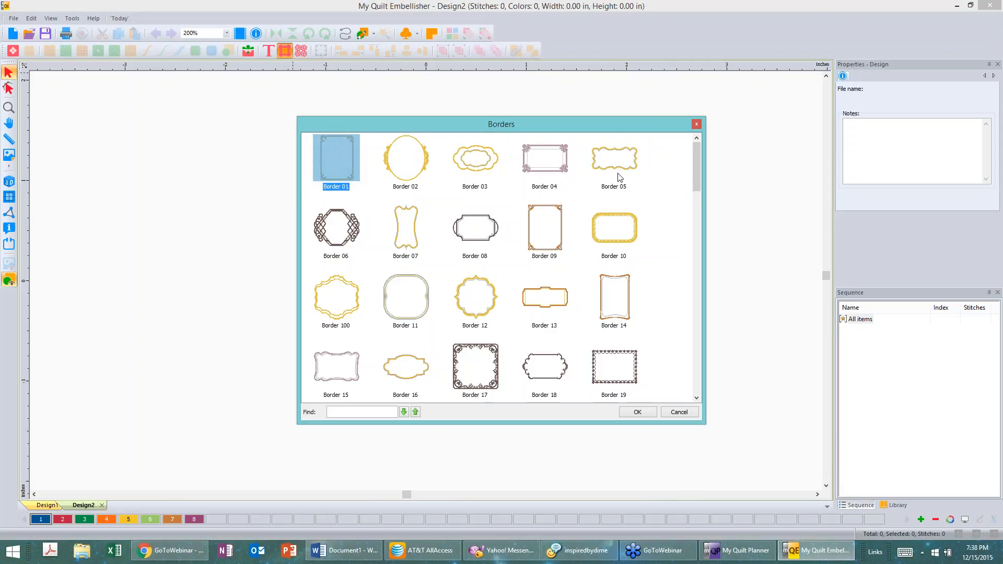
{"action": "left_click_drag", "start_coordinate": [700, 150], "coordinate": [712, 250]}
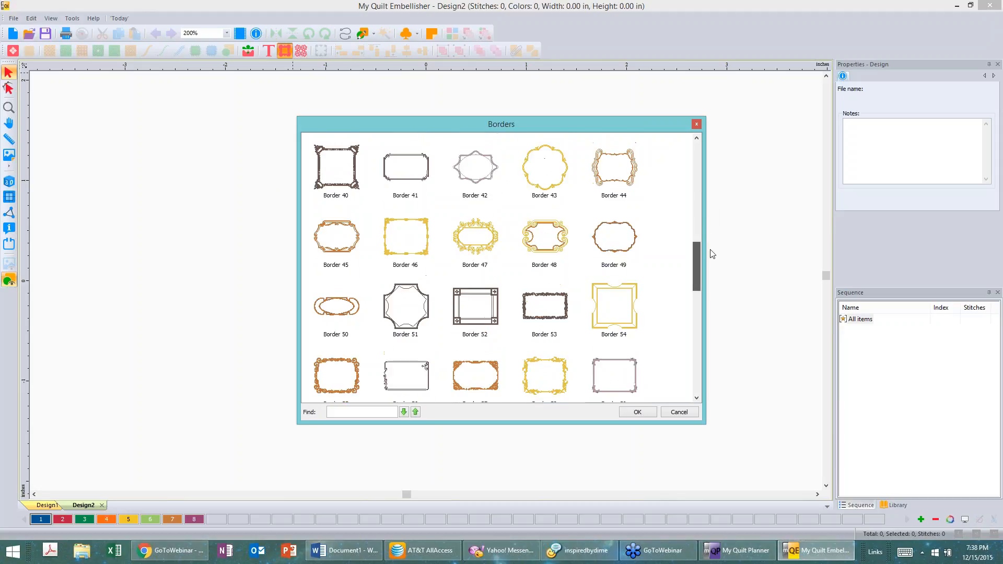
{"action": "left_click", "coordinate": [550, 226]}
{"action": "left_click", "coordinate": [637, 412]}
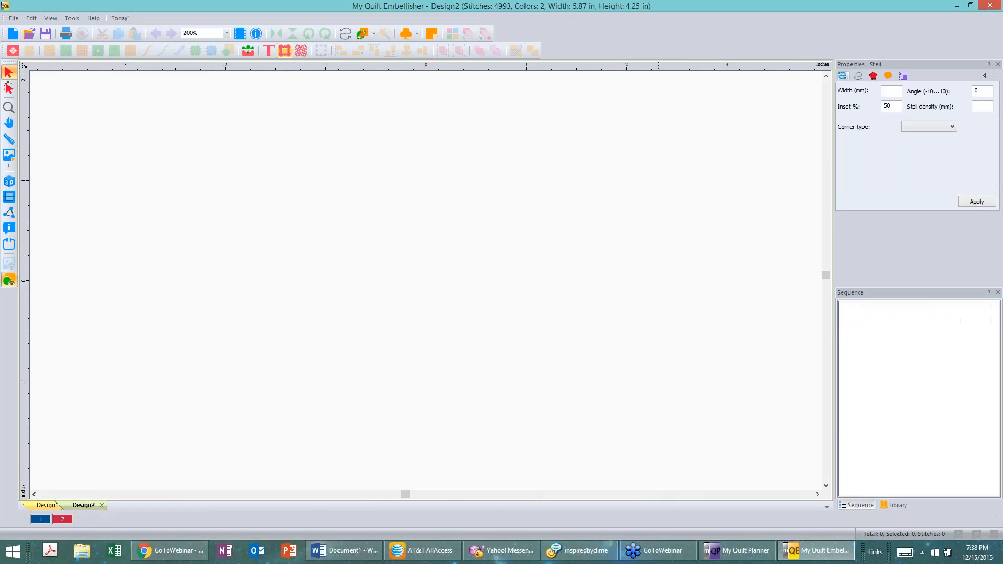
{"action": "left_click", "coordinate": [717, 183]}
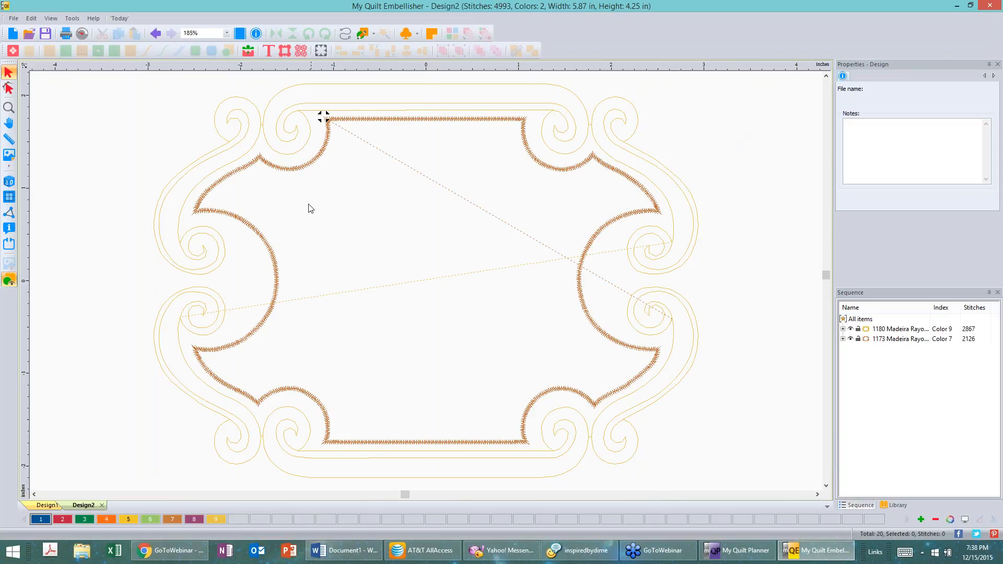
Step: Turn on the 3D stitch view and select every part of the inserted border
{"action": "left_click", "coordinate": [9, 185]}
{"action": "scroll", "coordinate": [111, 173], "scroll_direction": "down", "scroll_amount": 1}
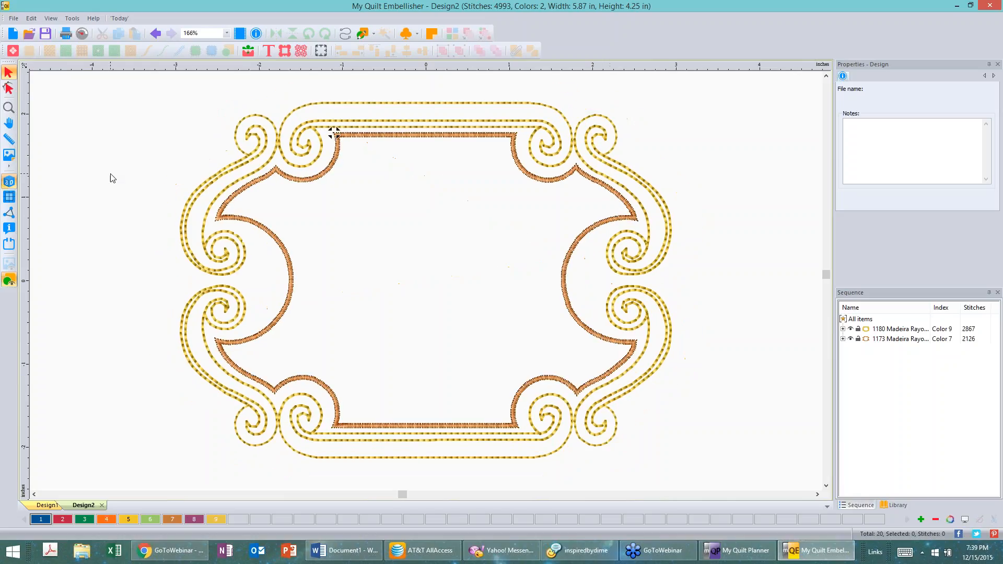
{"action": "left_click", "coordinate": [409, 103]}
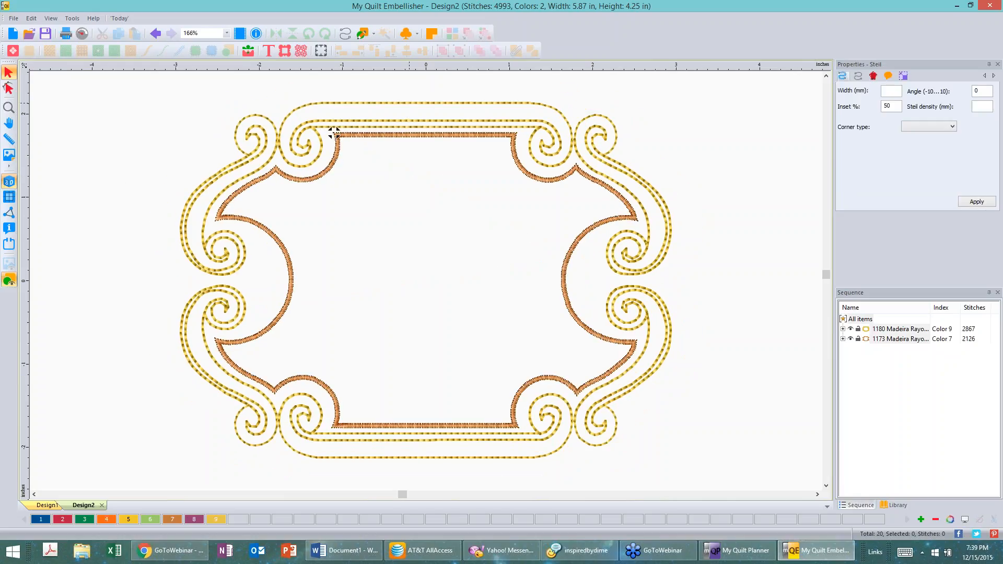
{"action": "key", "text": "ctrl+a"}
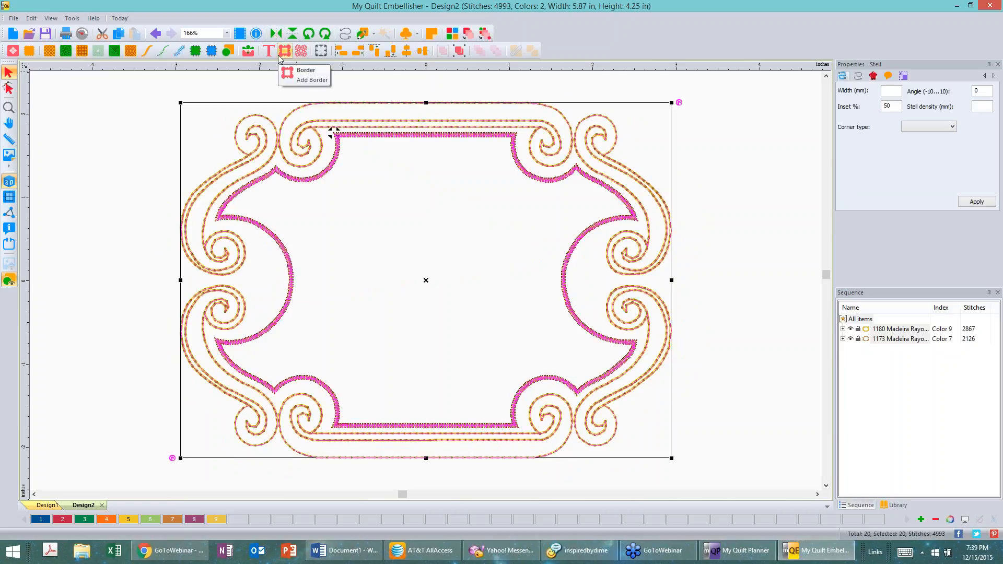
Step: Ungroup the border and select single pieces of its upper scrollwork to check their run stitch settings
{"action": "left_click", "coordinate": [459, 52]}
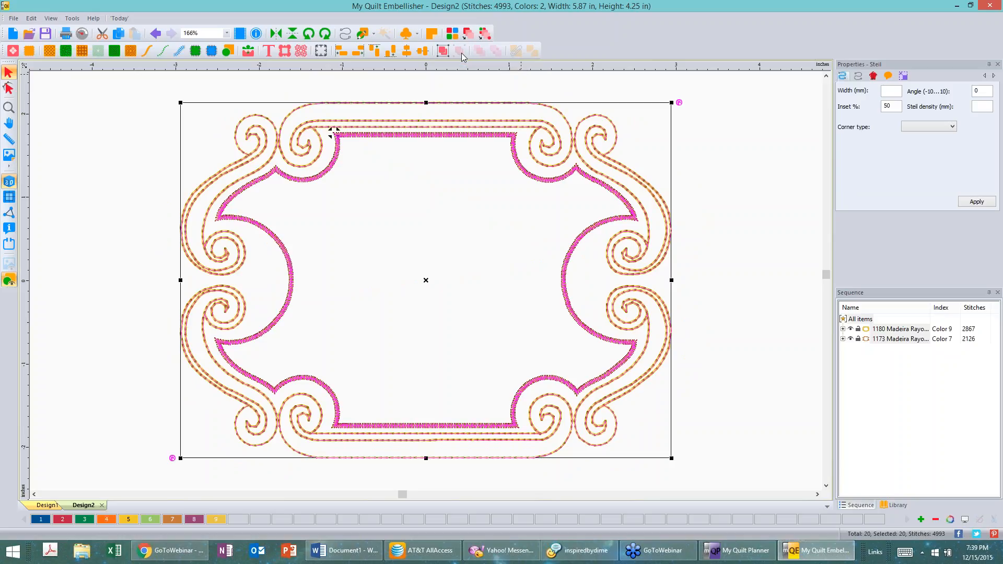
{"action": "left_click", "coordinate": [727, 198]}
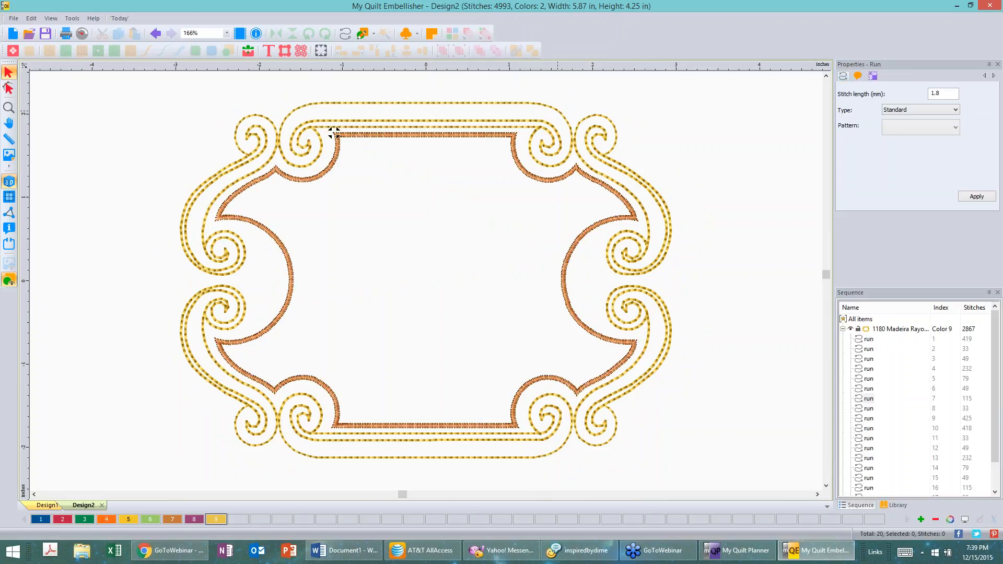
{"action": "left_click", "coordinate": [335, 132]}
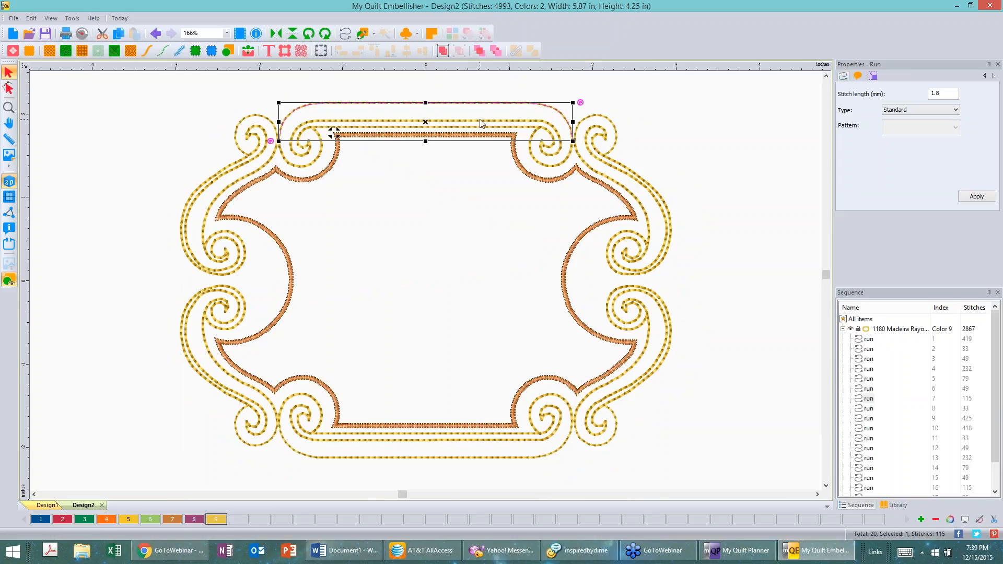
{"action": "left_click", "coordinate": [548, 156]}
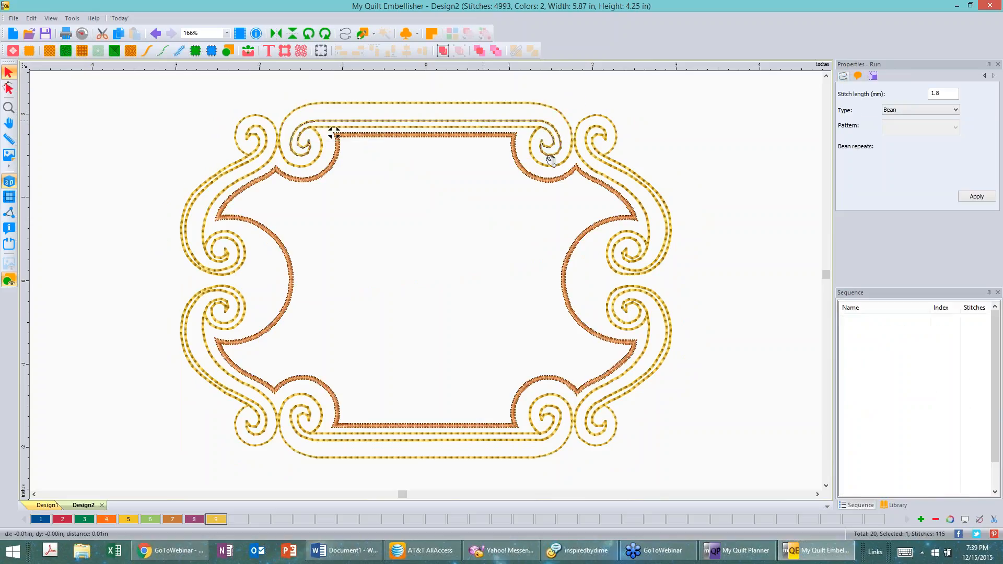
{"action": "left_click", "coordinate": [546, 166]}
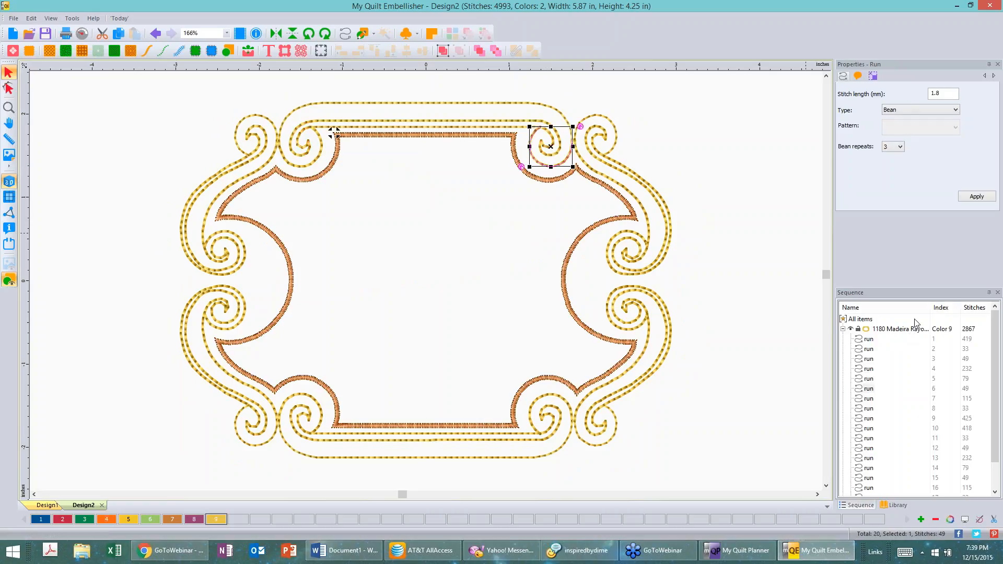
Step: Collapse the sequence list to its colour entries and recolour the outer scrollwork to Madeira Rayon 1134 Royal Blue
{"action": "key", "text": "ctrl"}
{"action": "left_click", "coordinate": [901, 370]}
{"action": "right_click", "coordinate": [914, 342]}
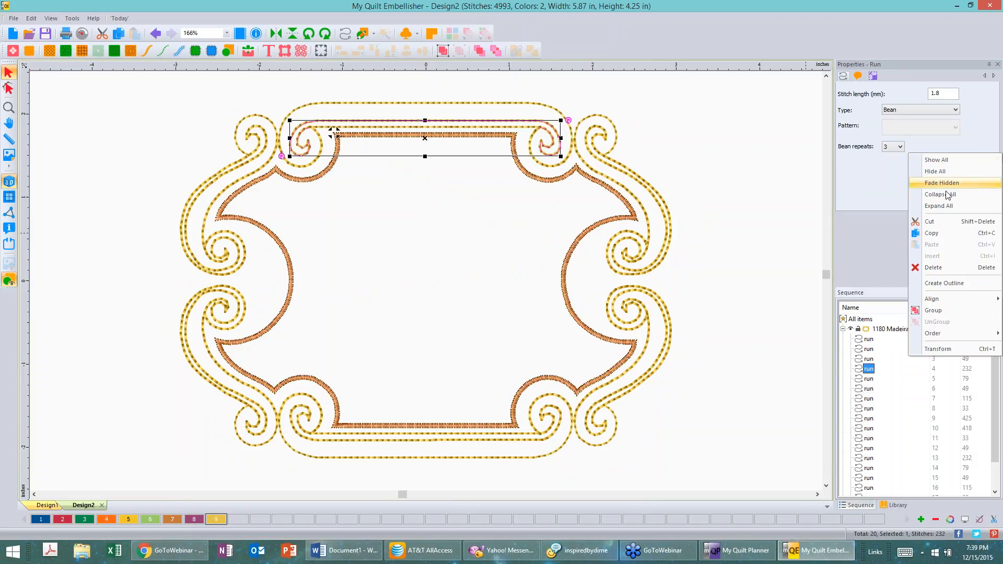
{"action": "left_click", "coordinate": [949, 196]}
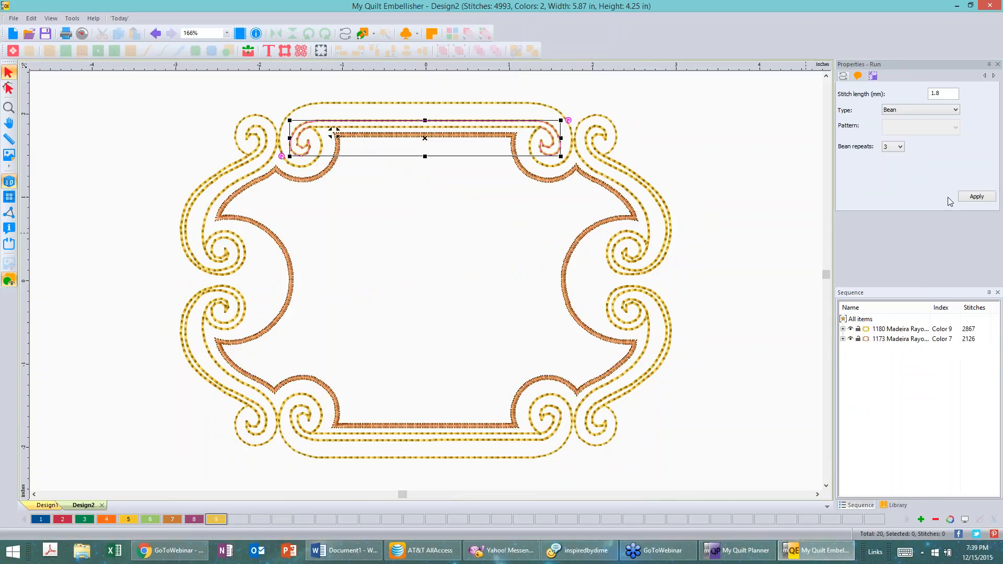
{"action": "left_click", "coordinate": [898, 331]}
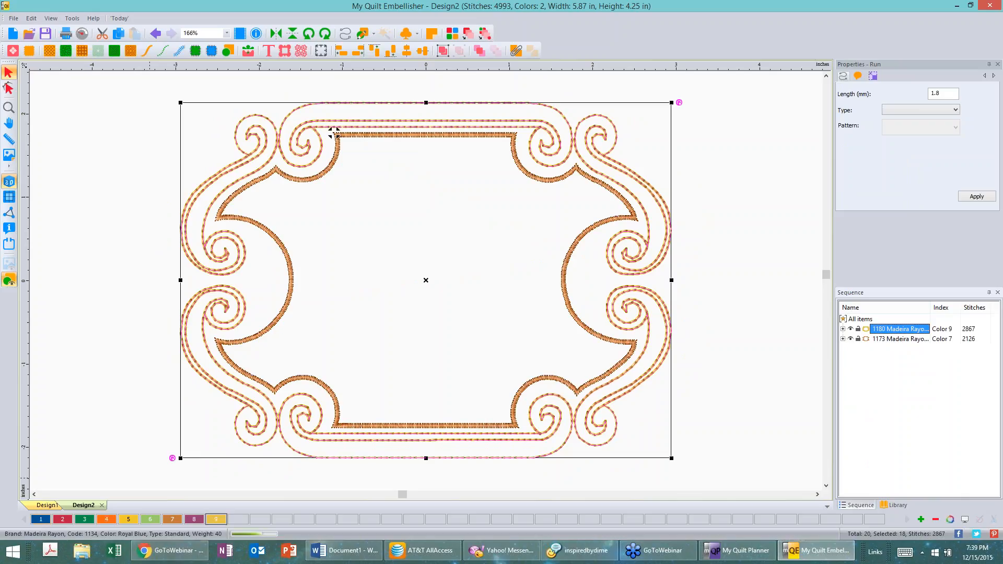
{"action": "left_click", "coordinate": [41, 519]}
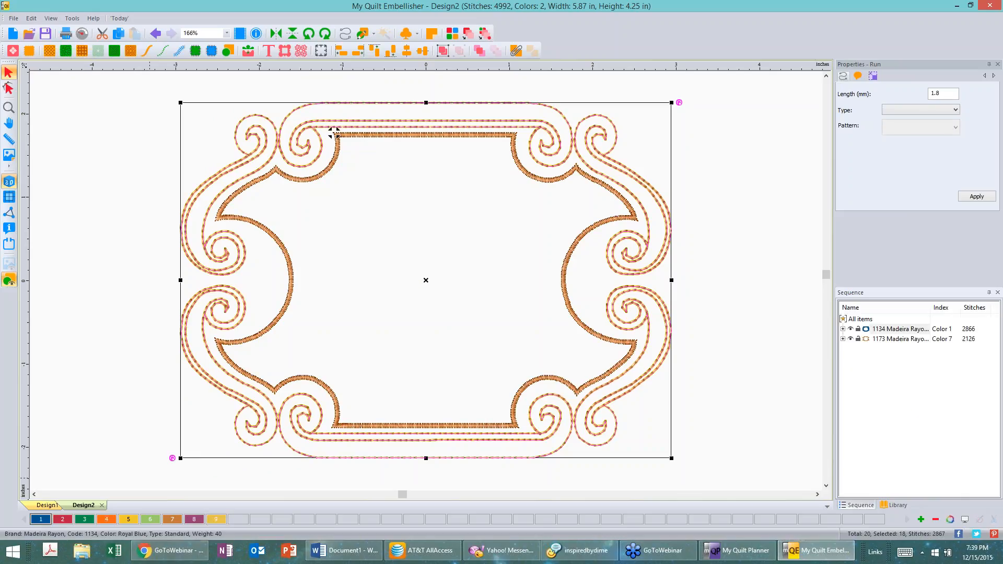
{"action": "left_click", "coordinate": [166, 346]}
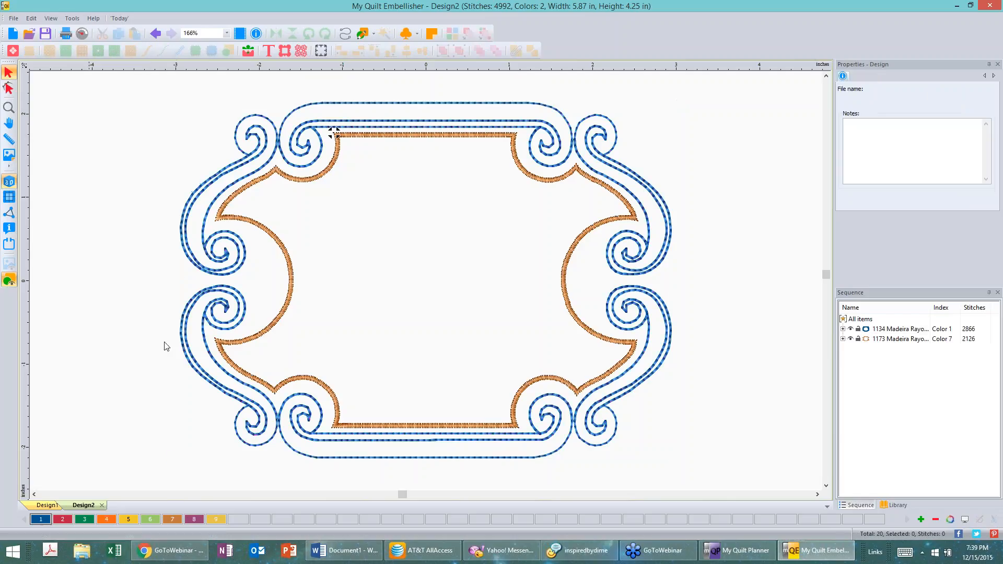
Step: Set the run stitch length of all the blue scrollwork to 2.3 mm
{"action": "left_click", "coordinate": [920, 329]}
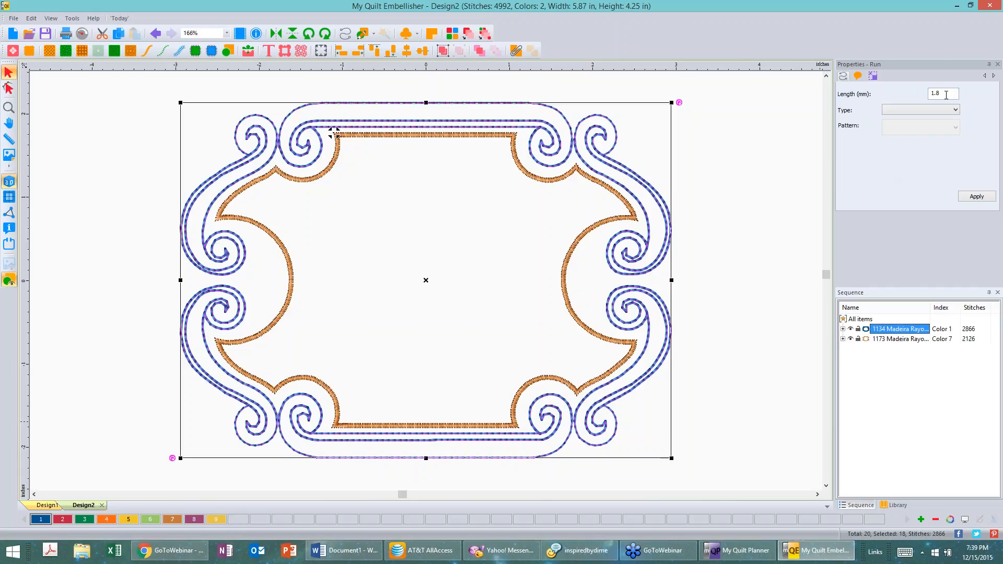
{"action": "double_click", "coordinate": [946, 95]}
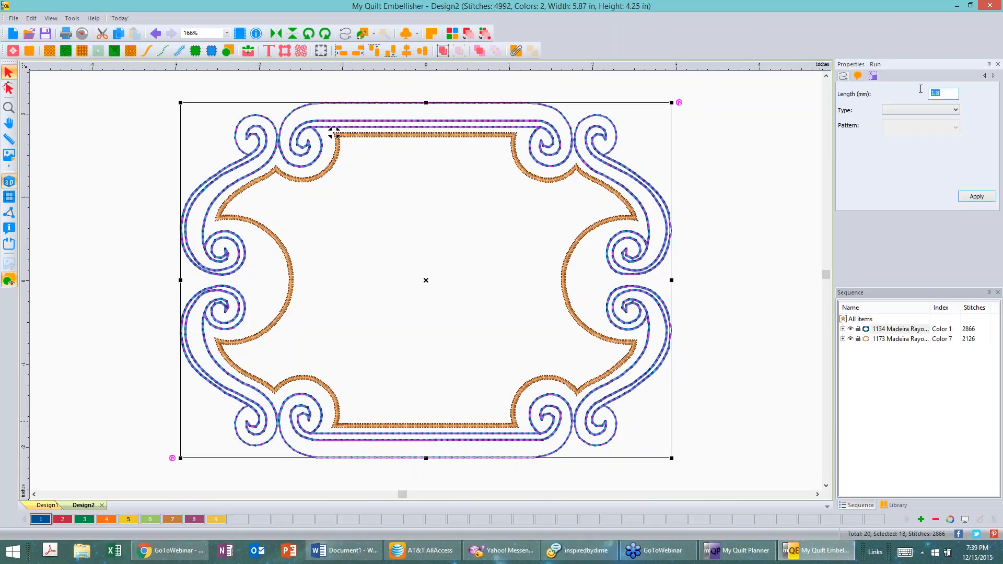
{"action": "type", "text": "2.3"}
{"action": "left_click", "coordinate": [976, 196]}
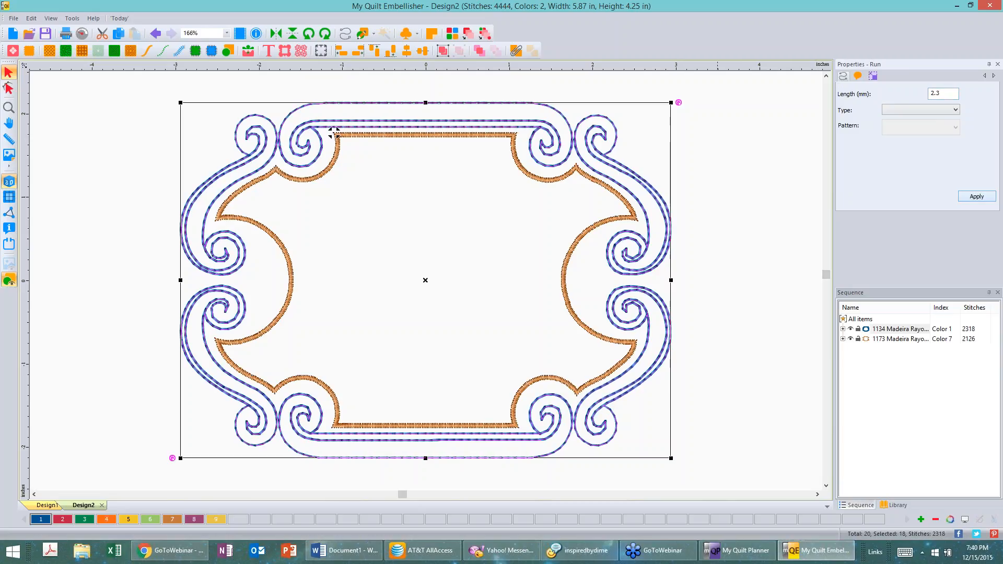
{"action": "left_click", "coordinate": [736, 159]}
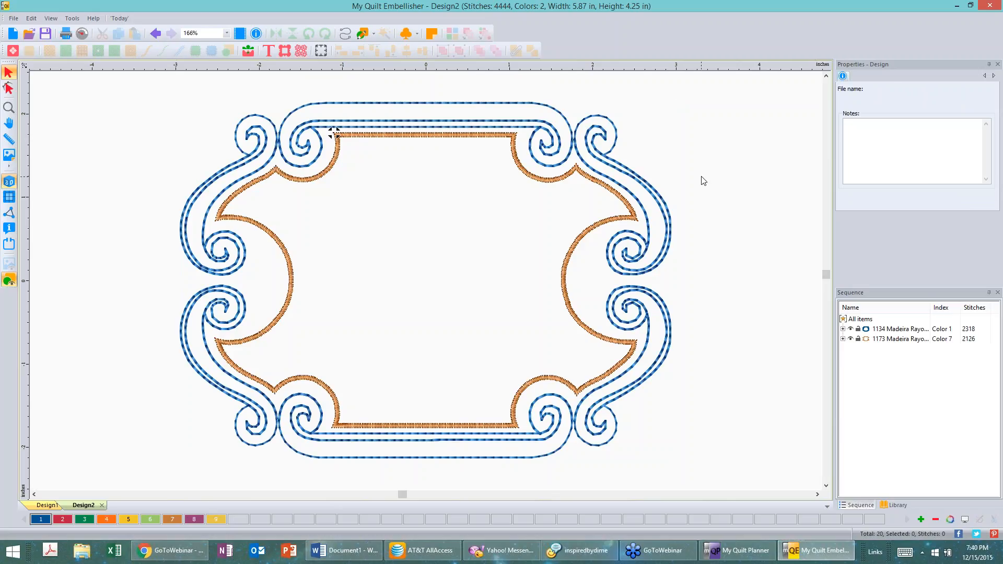
Step: Set the steil width of the orange inner frame to 2 mm
{"action": "left_click", "coordinate": [607, 192]}
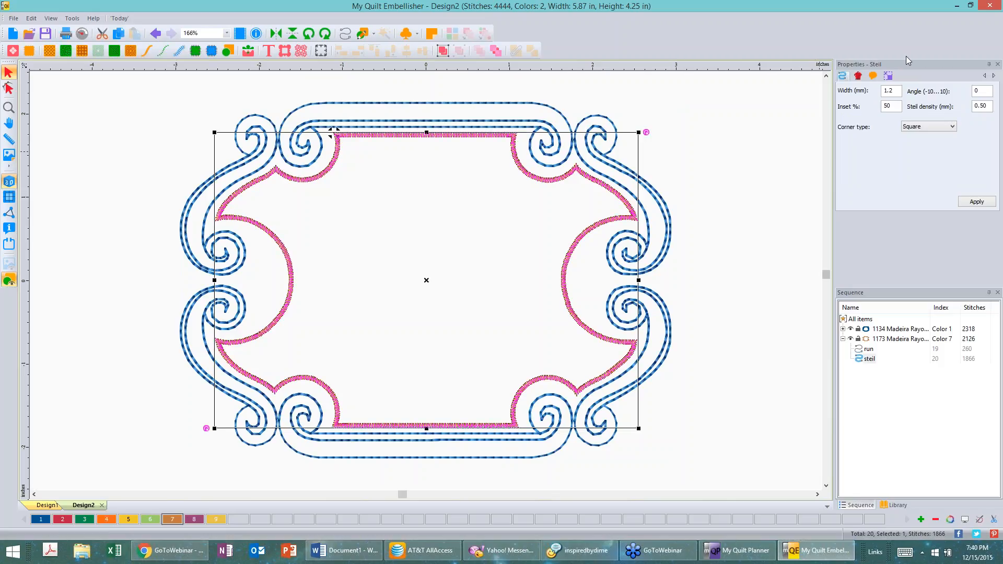
{"action": "double_click", "coordinate": [898, 90]}
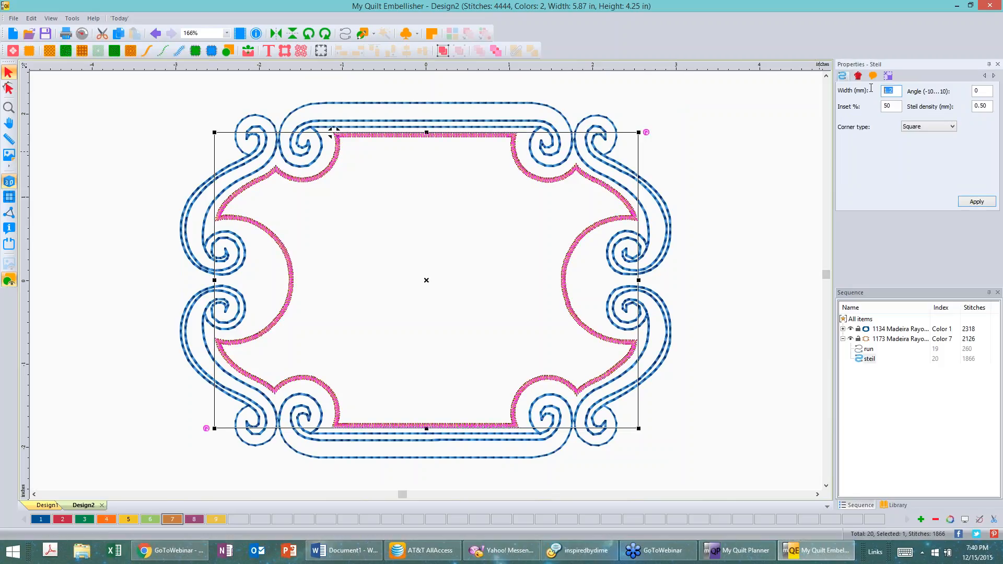
{"action": "key", "text": "ctrl"}
{"action": "type", "text": "2."}
{"action": "left_click", "coordinate": [976, 202]}
{"action": "left_click", "coordinate": [741, 122]}
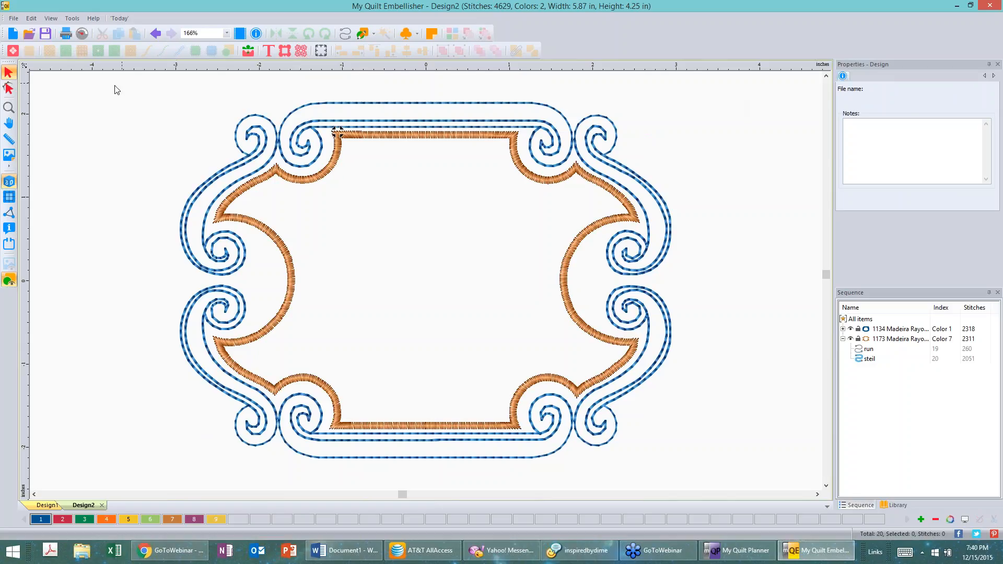
Step: Change the run type of all the blue scrollwork to Bean
{"action": "left_click", "coordinate": [375, 104]}
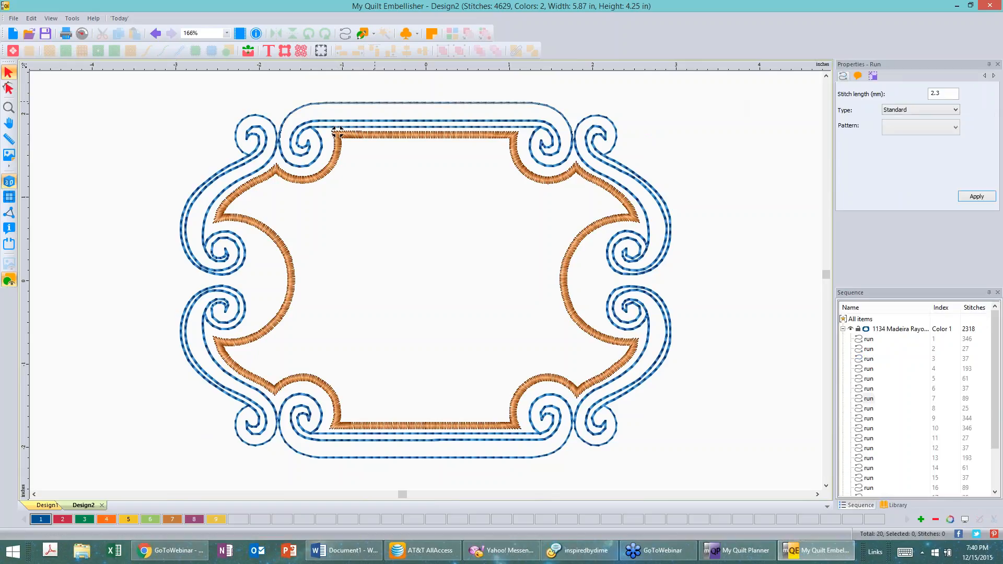
{"action": "left_click", "coordinate": [376, 103]}
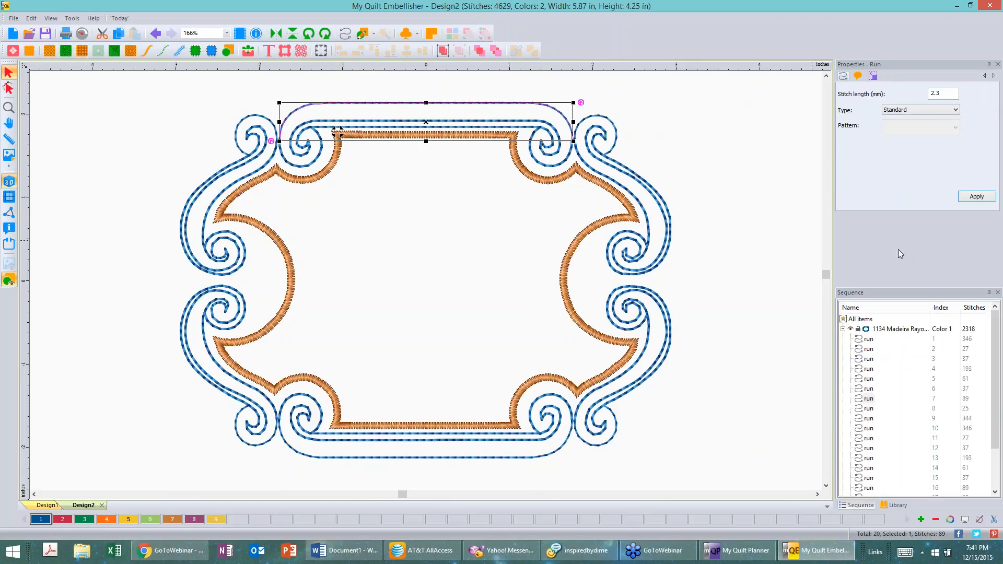
{"action": "left_click", "coordinate": [905, 330]}
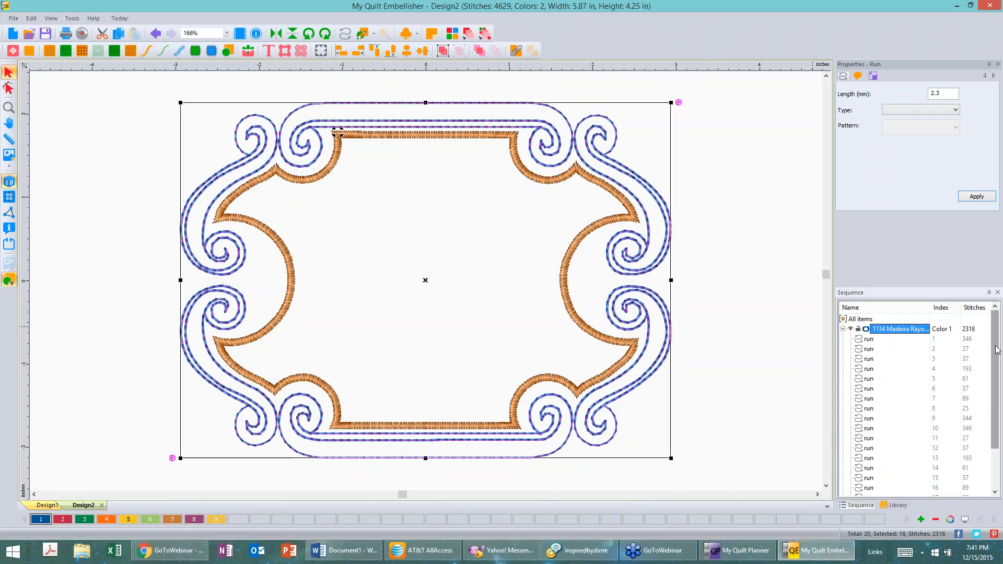
{"action": "left_click_drag", "start_coordinate": [995, 346], "coordinate": [950, 323]}
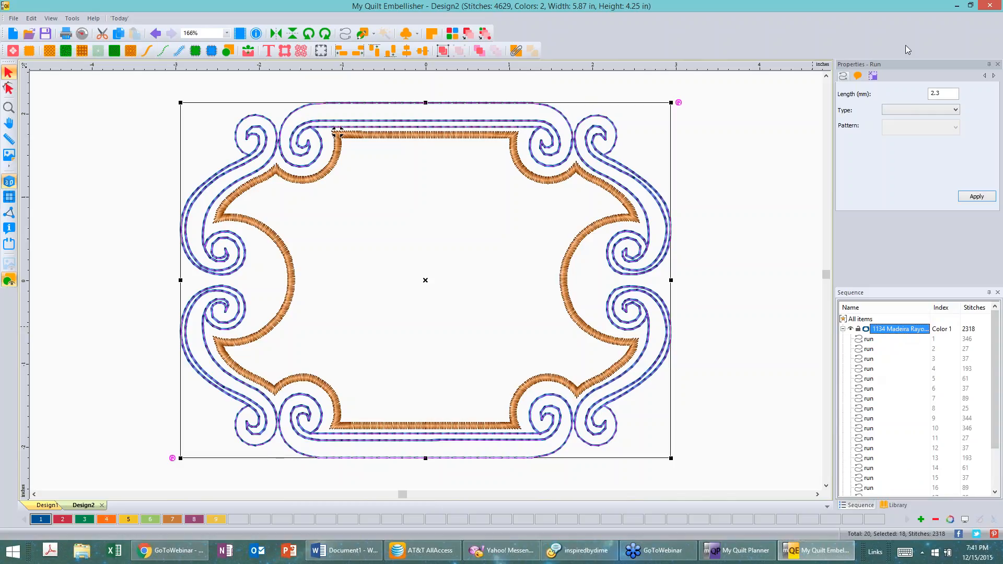
{"action": "left_click", "coordinate": [956, 110]}
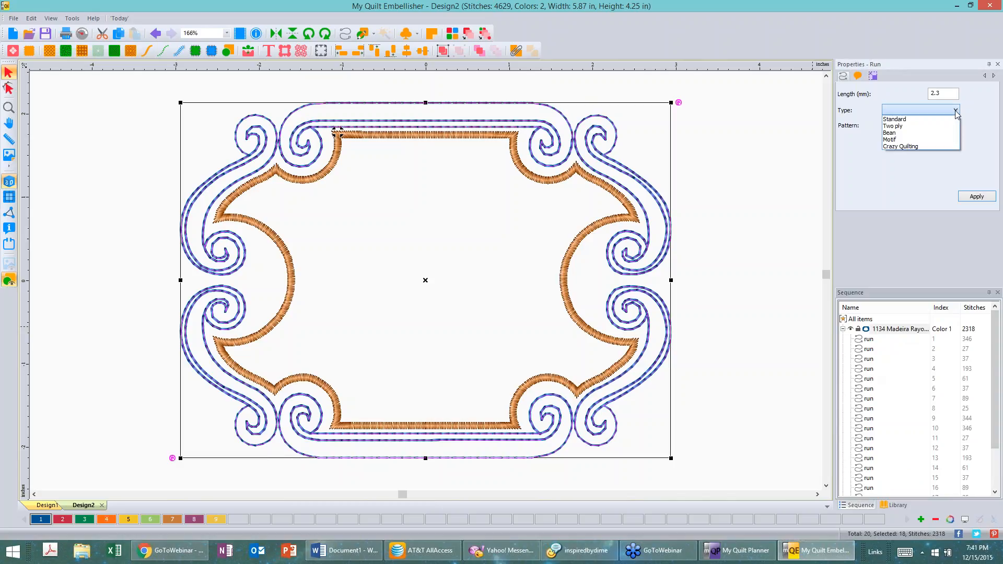
{"action": "left_click", "coordinate": [912, 133]}
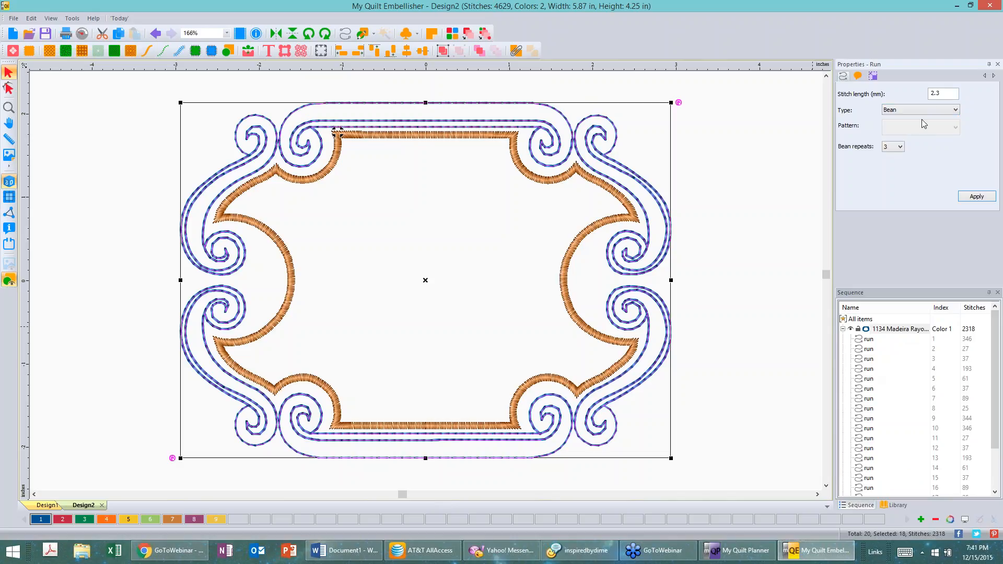
{"action": "left_click", "coordinate": [980, 197]}
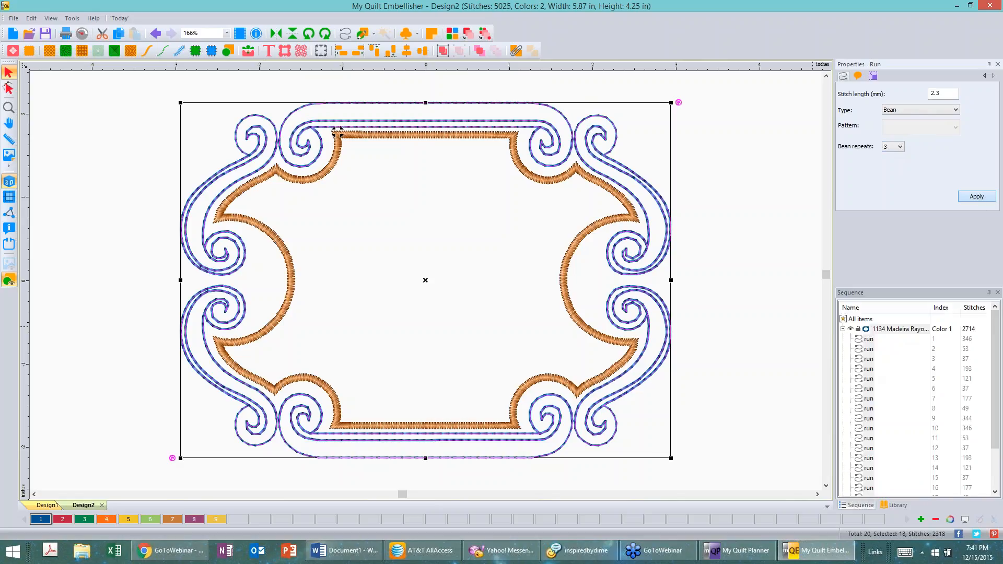
{"action": "left_click", "coordinate": [776, 157]}
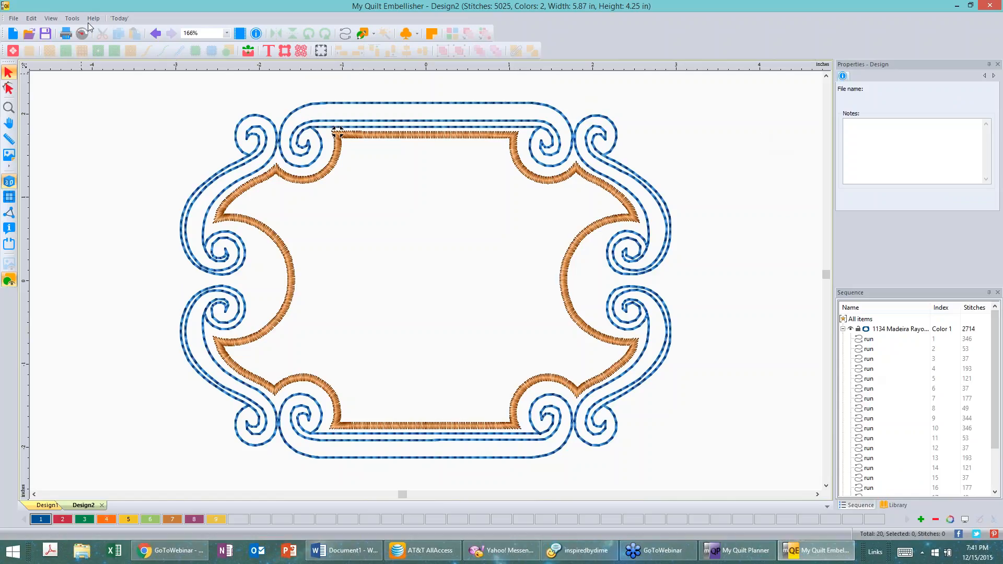
Step: Review the general View options for increased double and bean run thickness in the 3D view, and accept them
{"action": "left_click", "coordinate": [72, 18]}
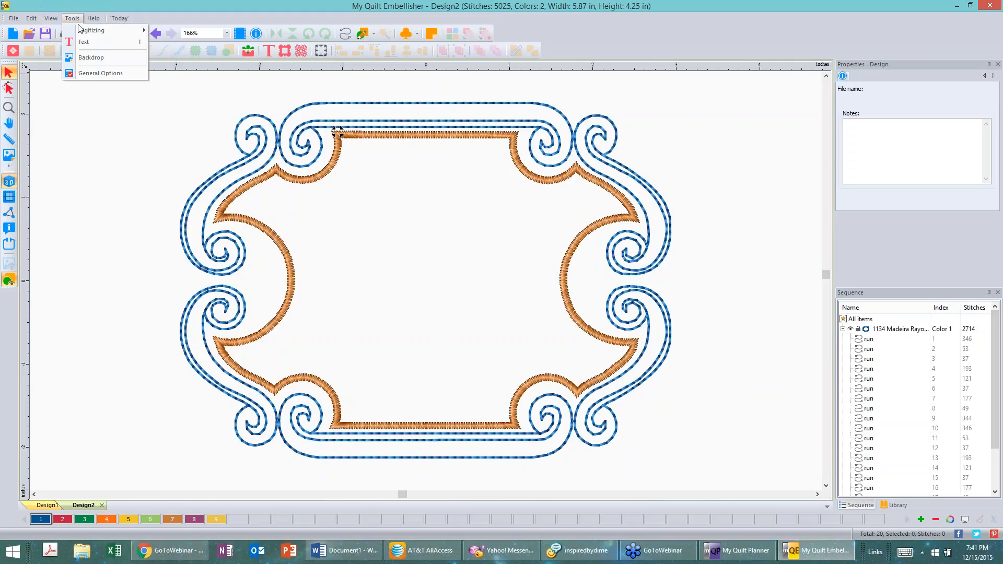
{"action": "left_click", "coordinate": [109, 74]}
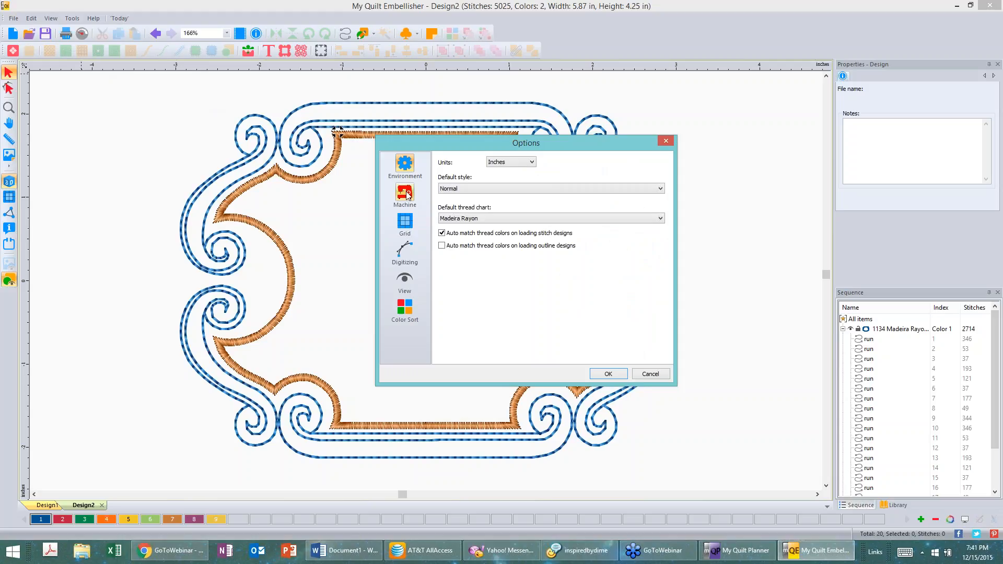
{"action": "left_click", "coordinate": [405, 279]}
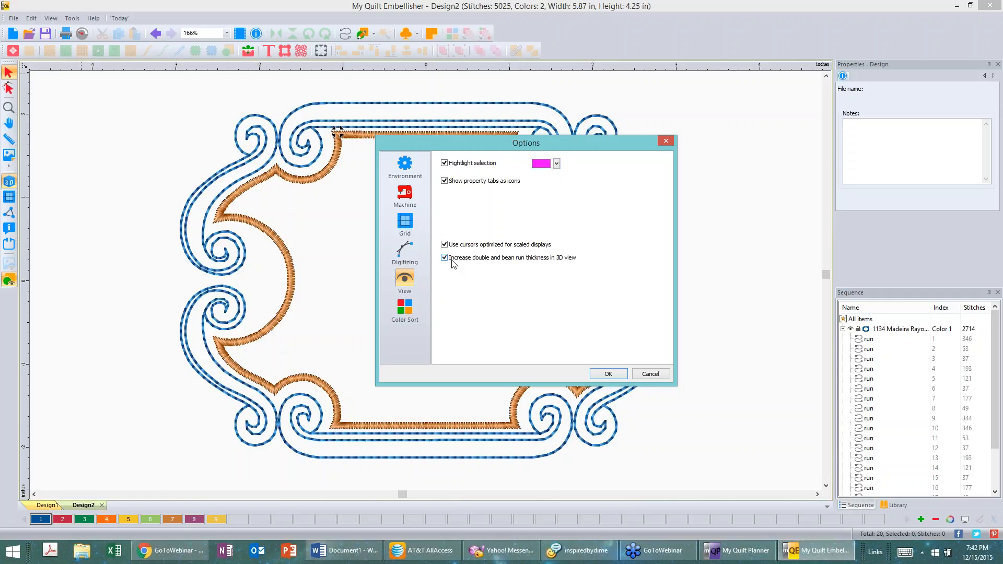
{"action": "left_click", "coordinate": [609, 373]}
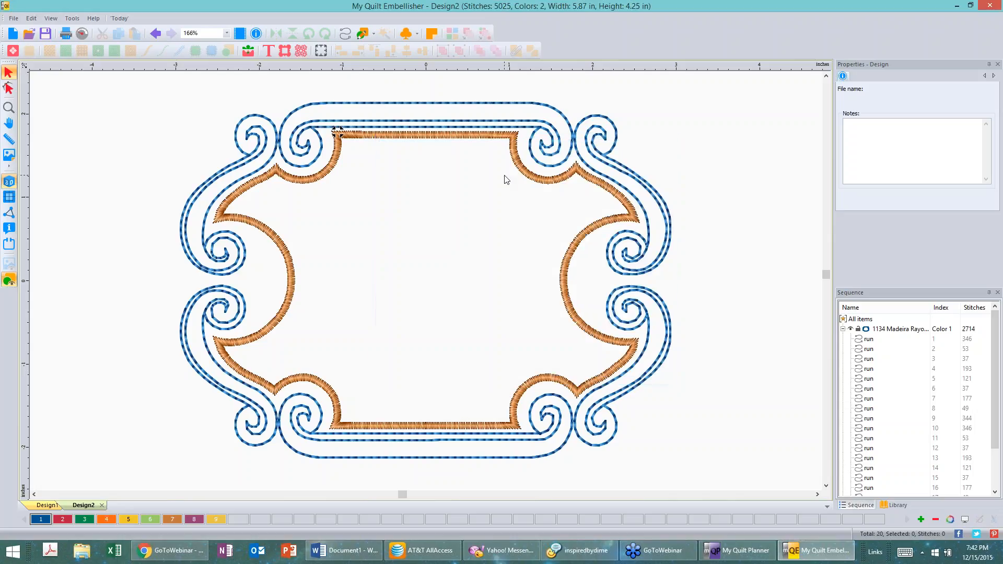
Step: Set the bean repeats of all the blue scrollwork to 9 and deselect it
{"action": "left_click", "coordinate": [479, 103]}
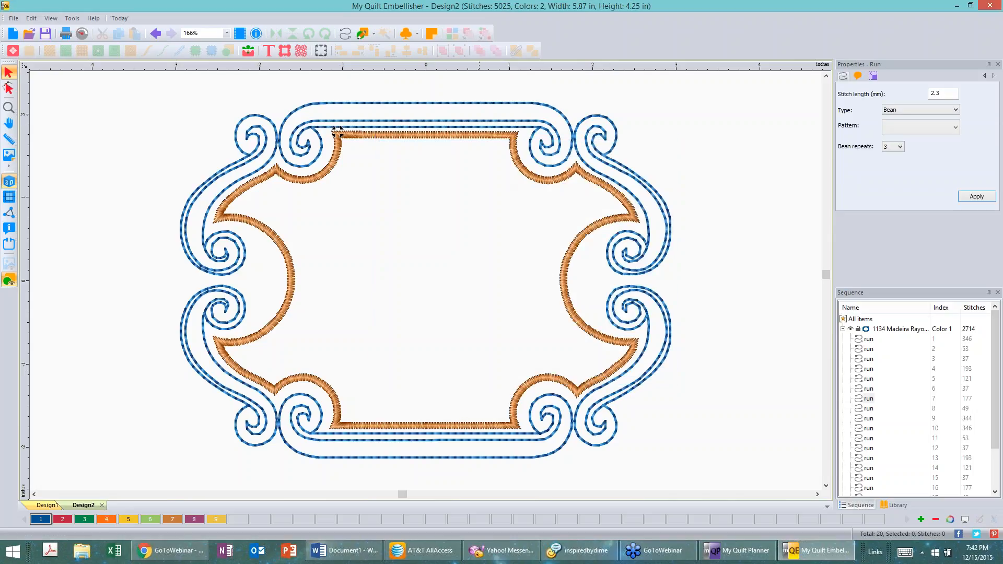
{"action": "left_click", "coordinate": [899, 329]}
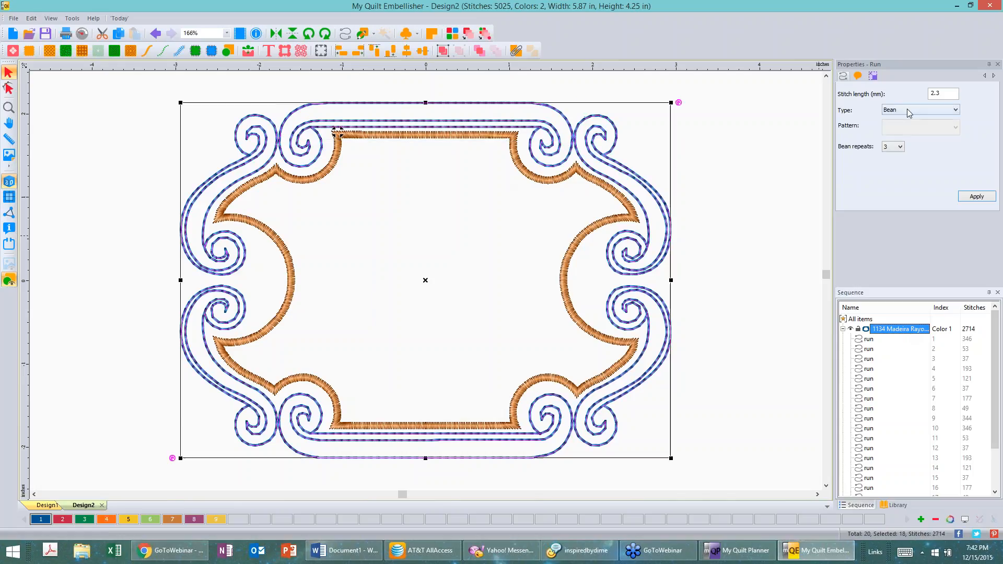
{"action": "left_click", "coordinate": [901, 148]}
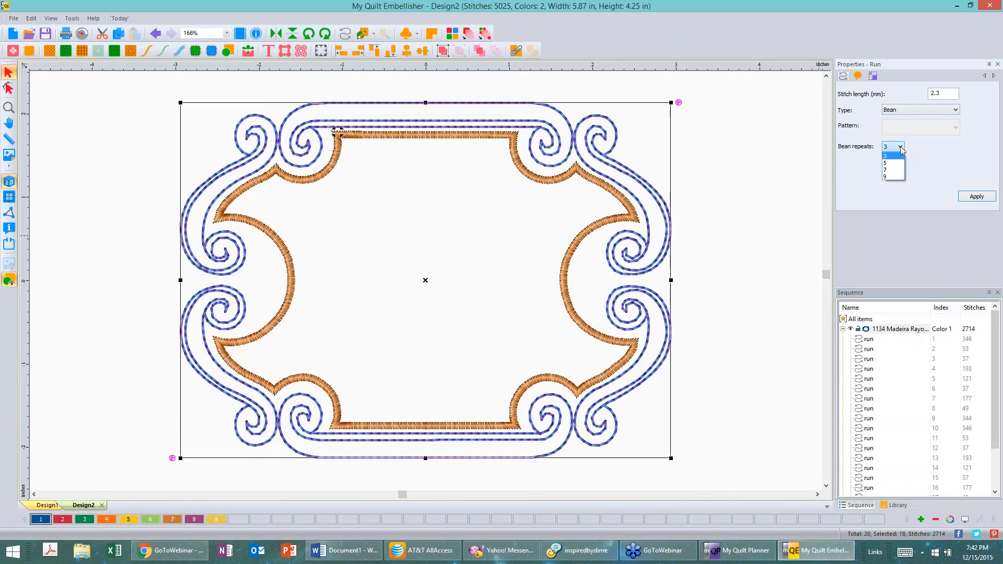
{"action": "left_click", "coordinate": [898, 177]}
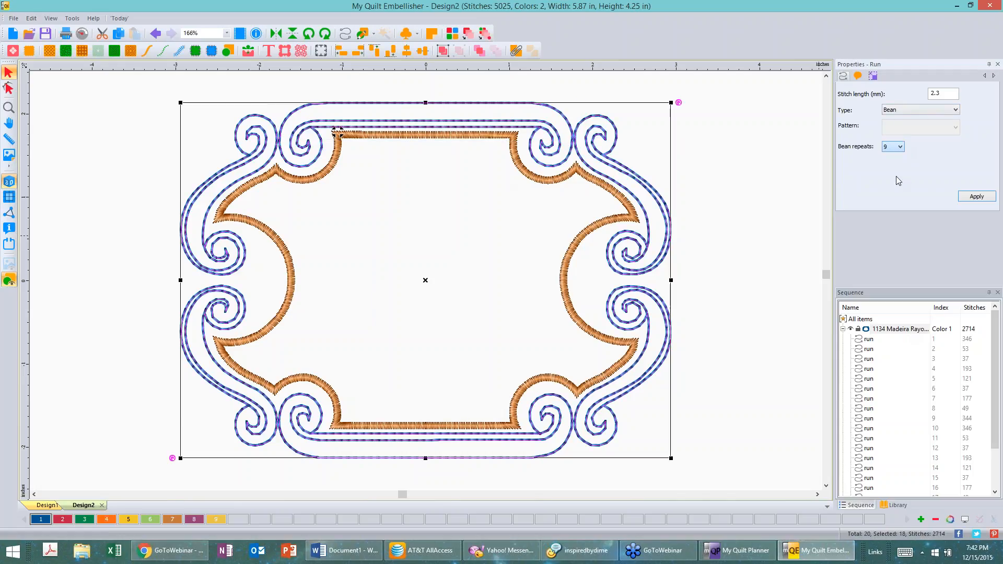
{"action": "left_click", "coordinate": [976, 196]}
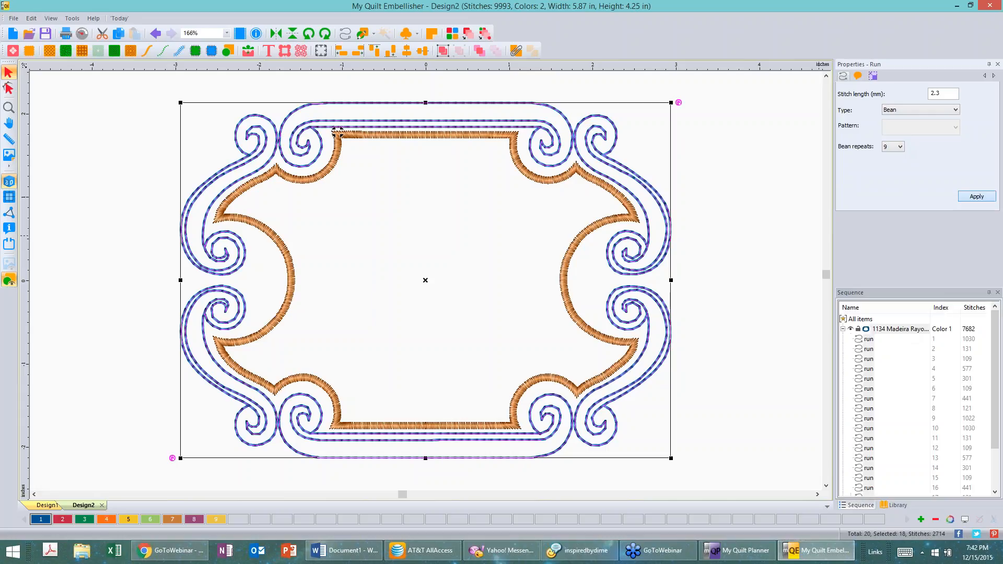
{"action": "left_click", "coordinate": [781, 167]}
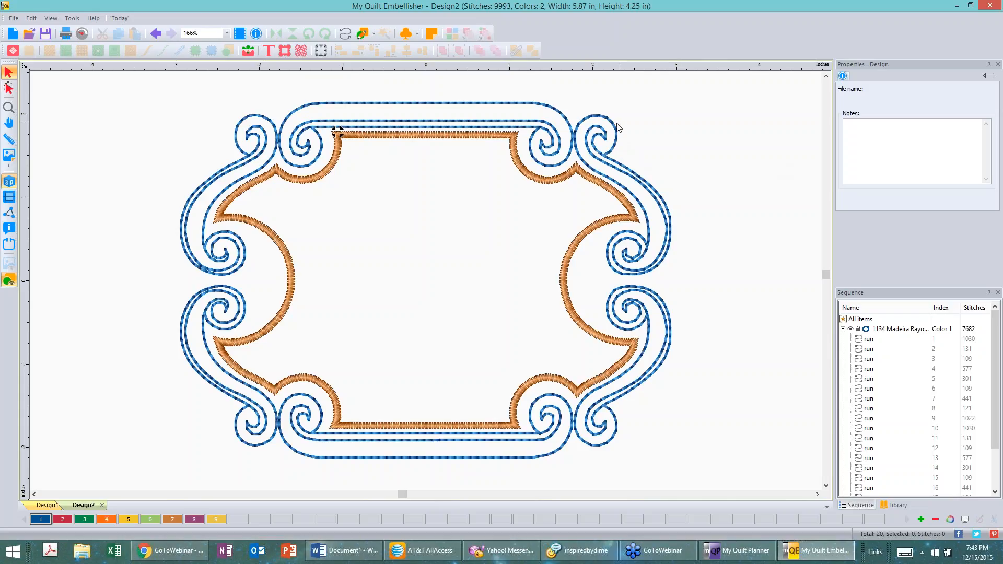
Step: Set the stitch length of all the blue scrollwork to 3 mm and its bean repeats to 7, and deselect it
{"action": "left_click", "coordinate": [921, 329]}
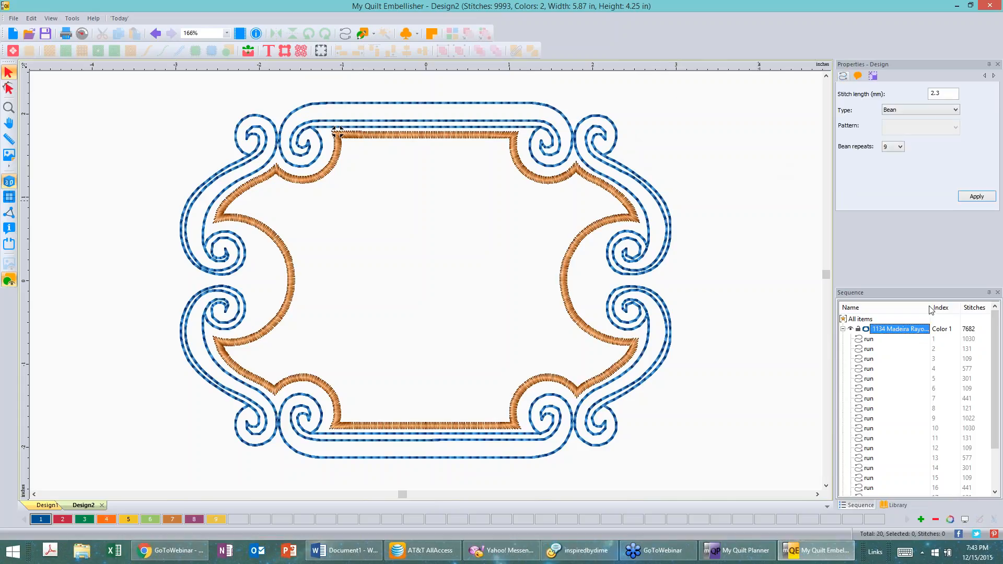
{"action": "left_click", "coordinate": [919, 91]}
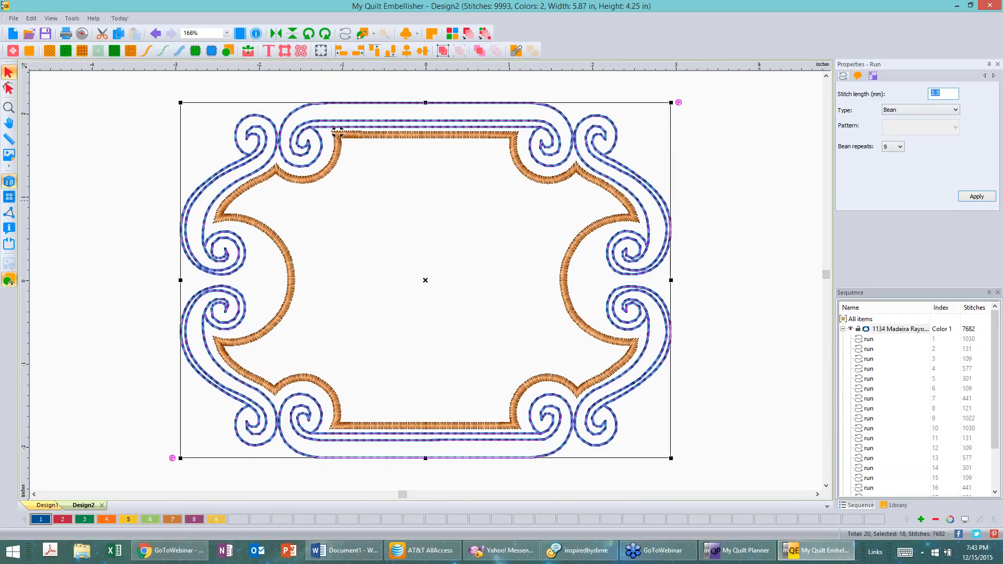
{"action": "type", "text": "3"}
{"action": "left_click", "coordinate": [900, 147]}
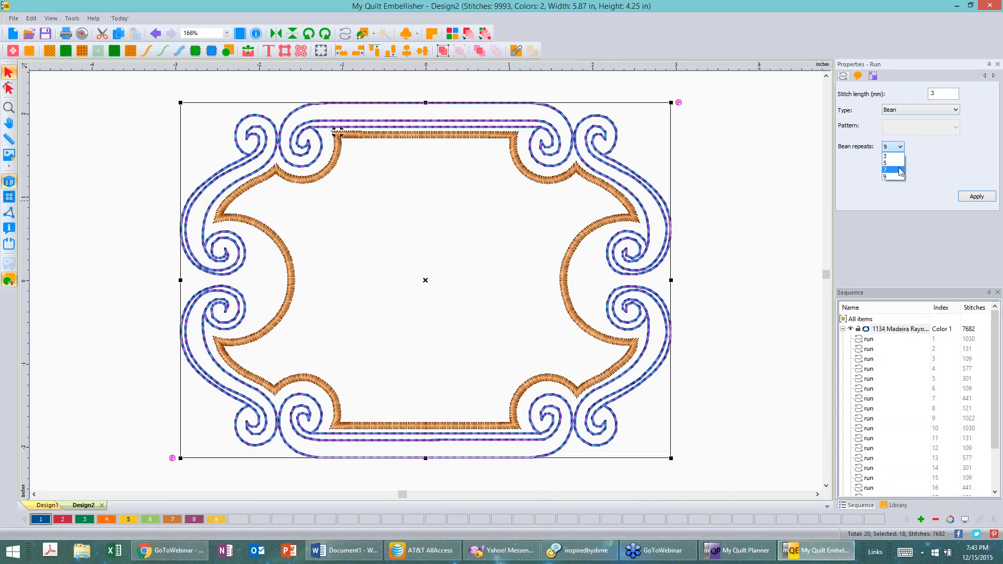
{"action": "left_click", "coordinate": [900, 170]}
{"action": "left_click", "coordinate": [977, 196]}
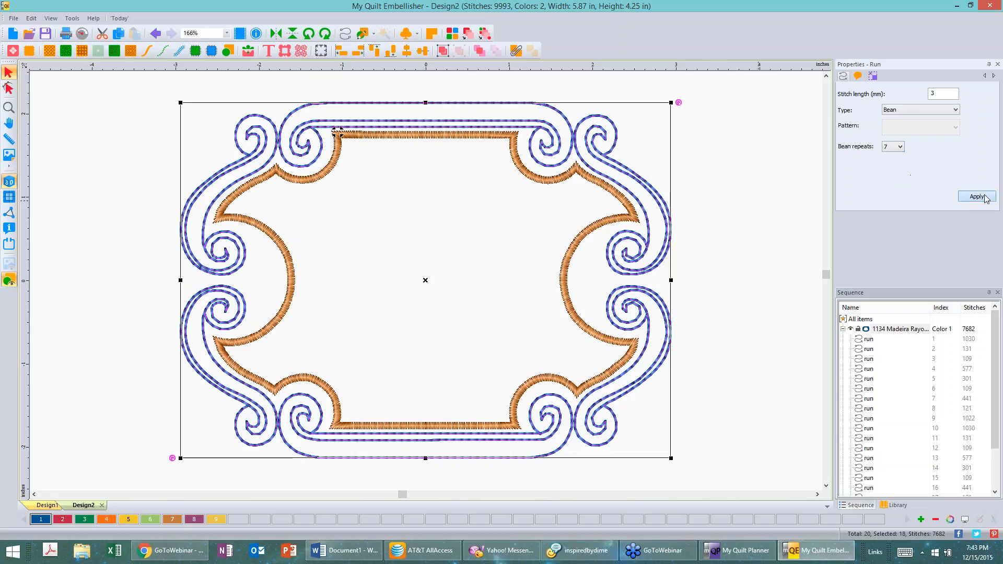
{"action": "left_click", "coordinate": [773, 155]}
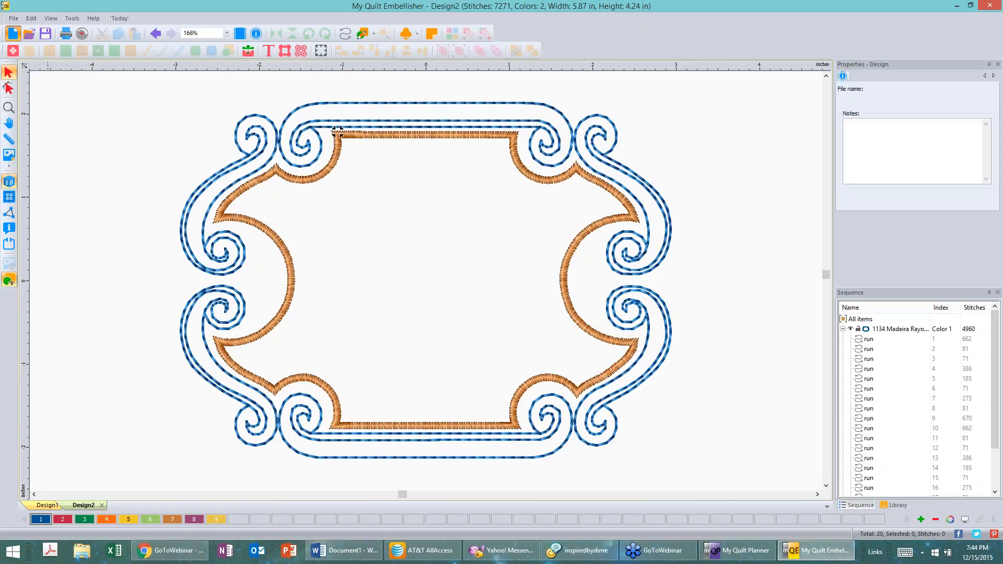
Step: Create a new design, place a text object left of the centre and change its text to DN
{"action": "left_click", "coordinate": [12, 34]}
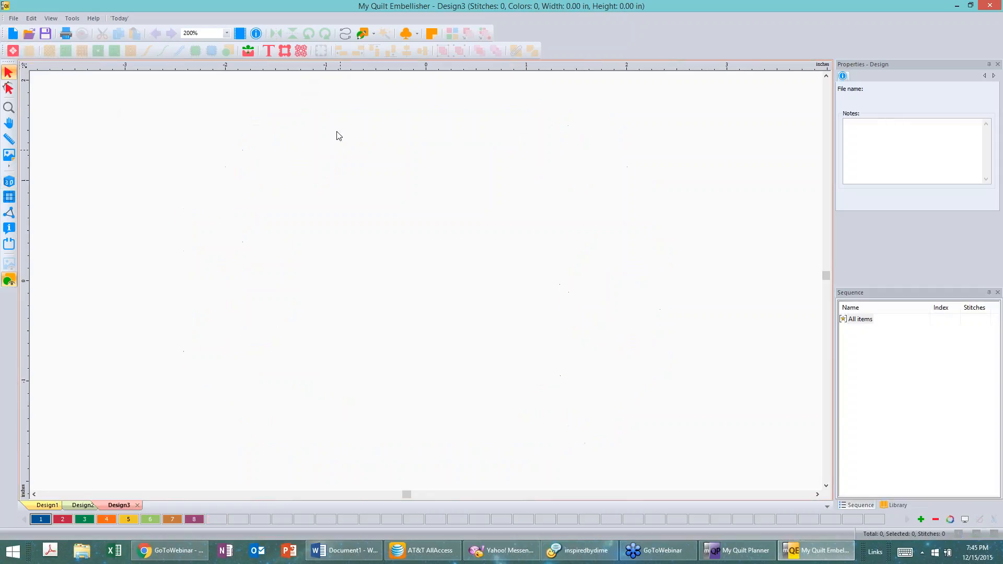
{"action": "left_click", "coordinate": [268, 51]}
{"action": "left_click", "coordinate": [293, 295]}
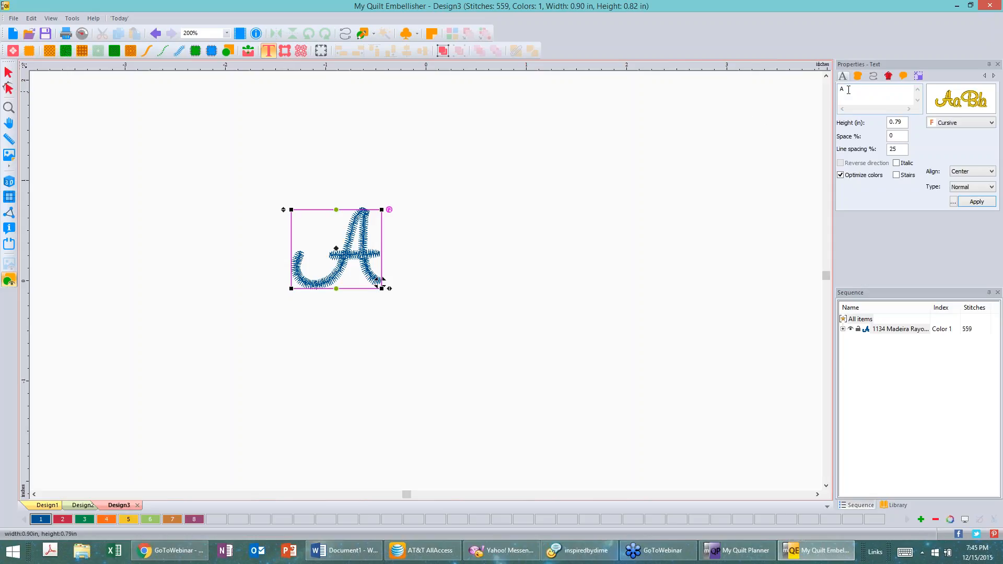
{"action": "left_click_drag", "start_coordinate": [848, 89], "coordinate": [840, 90]}
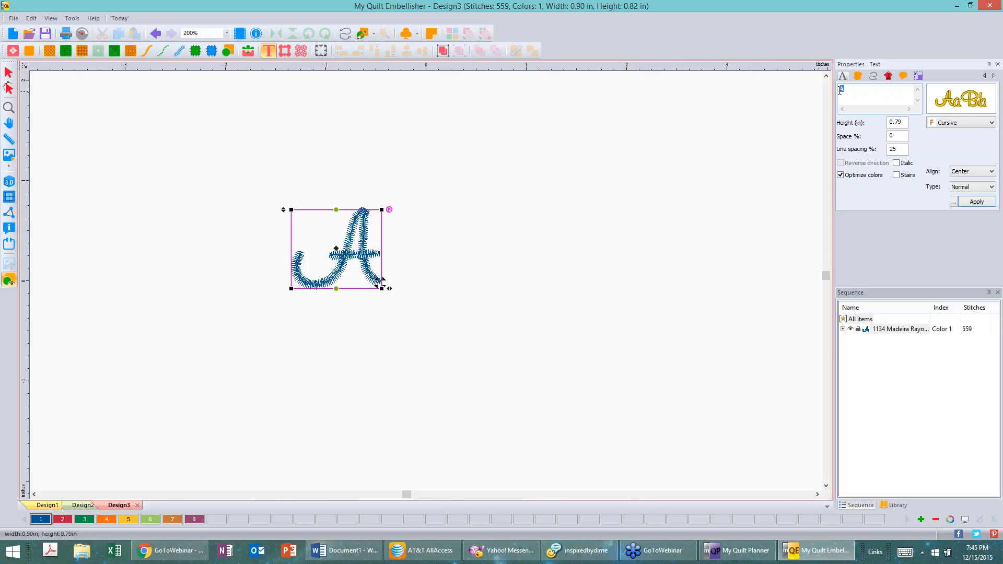
{"action": "type", "text": "DN"}
Step: Browse the font catalog and set the DN lettering's font to Curt_Scr
{"action": "left_click", "coordinate": [970, 125]}
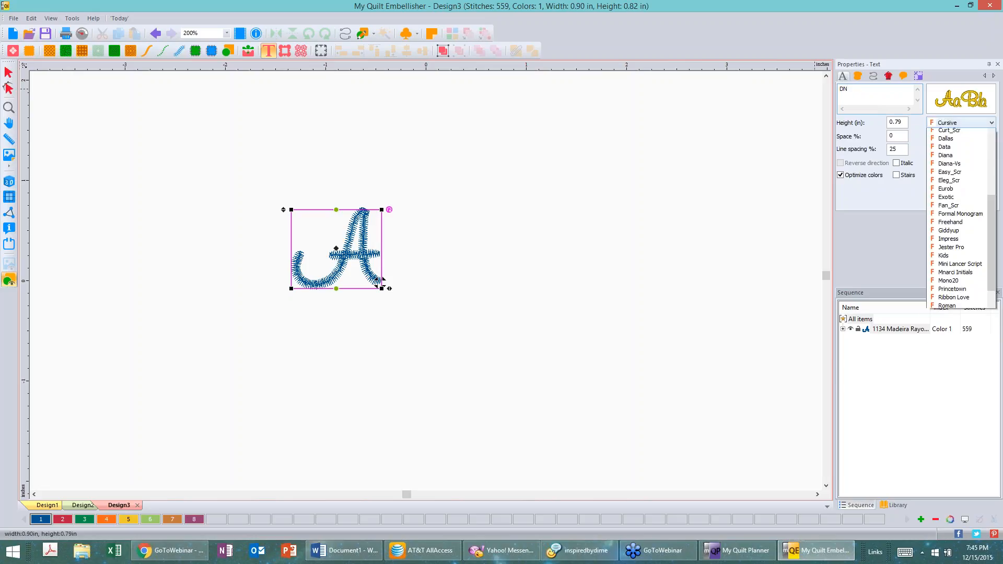
{"action": "left_click", "coordinate": [956, 100]}
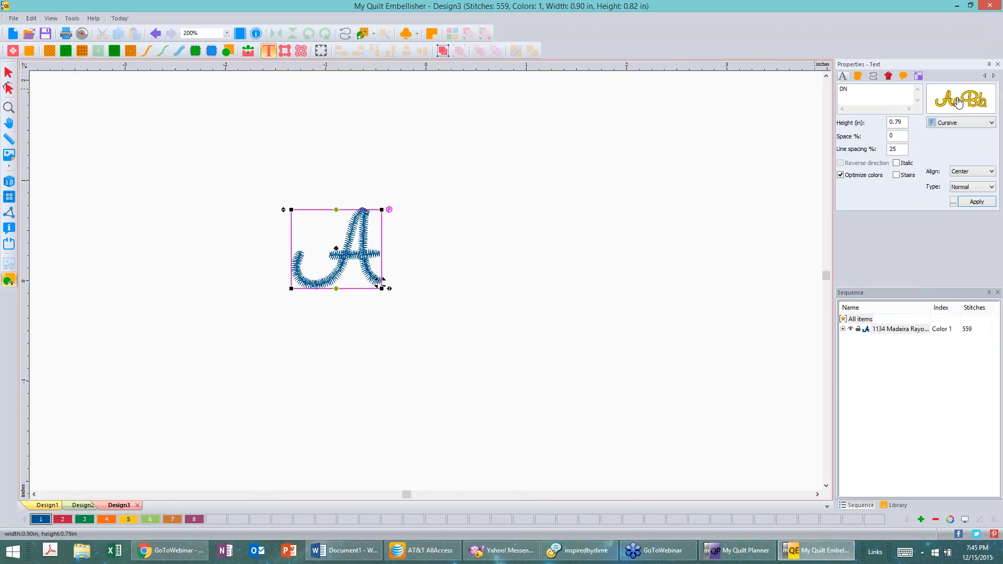
{"action": "left_click", "coordinate": [958, 102]}
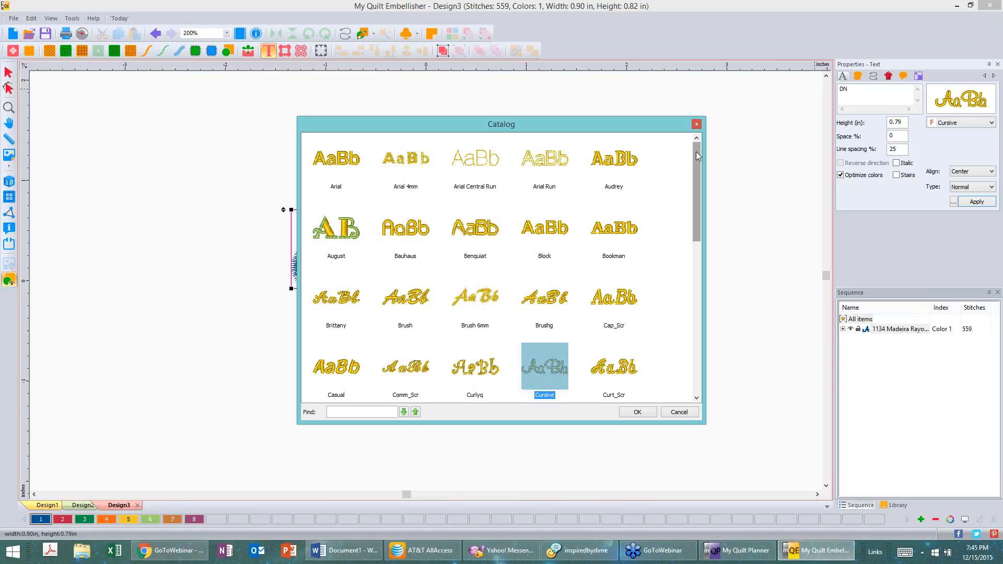
{"action": "mouse_move", "coordinate": [696, 151]}
{"action": "left_mouse_down"}
{"action": "mouse_move", "coordinate": [697, 346]}
{"action": "mouse_move", "coordinate": [695, 327]}
{"action": "left_mouse_up"}
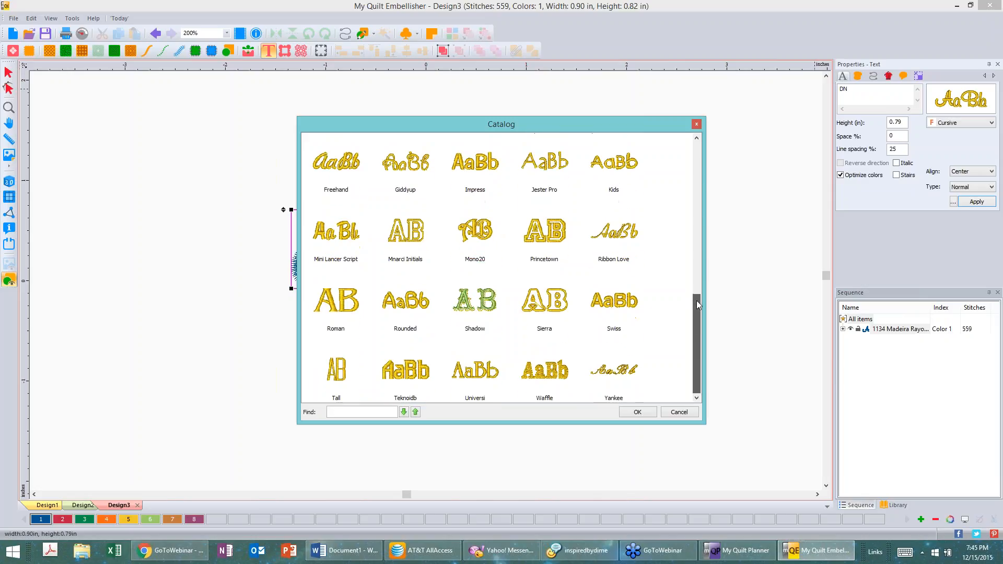
{"action": "left_click_drag", "start_coordinate": [696, 302], "coordinate": [740, 331]}
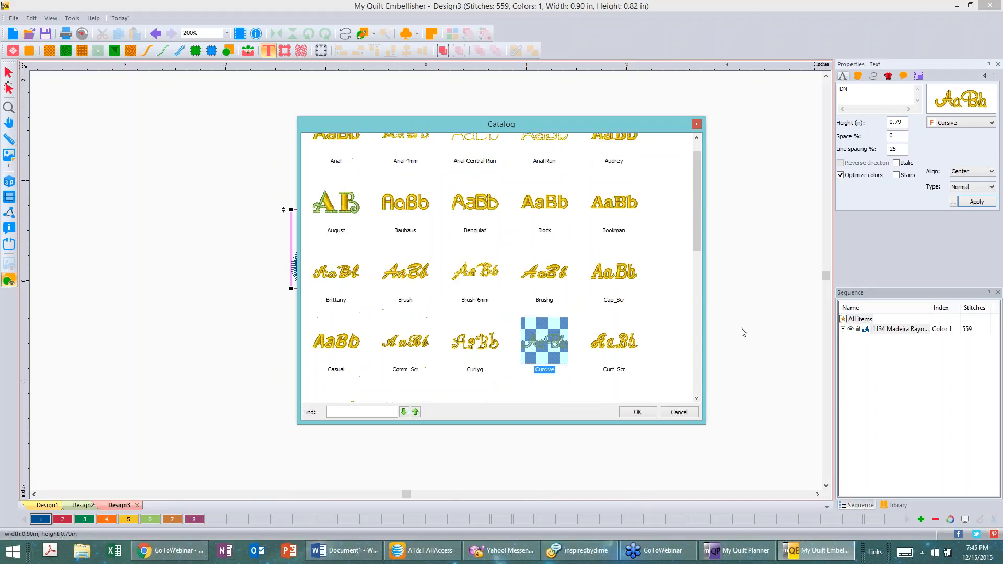
{"action": "left_click", "coordinate": [696, 398]}
{"action": "left_click", "coordinate": [696, 399]}
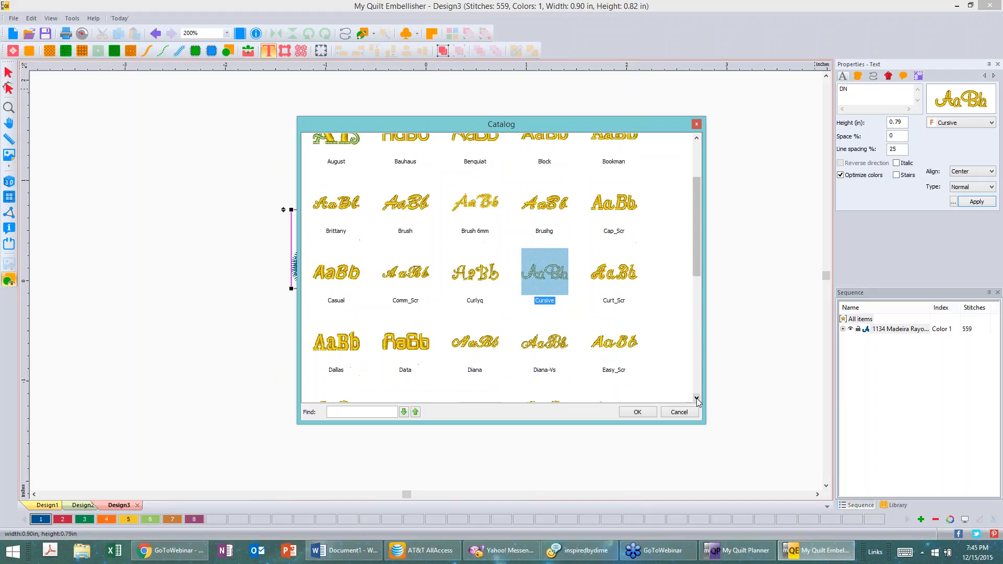
{"action": "left_click", "coordinate": [696, 399]}
{"action": "left_click", "coordinate": [696, 399]}
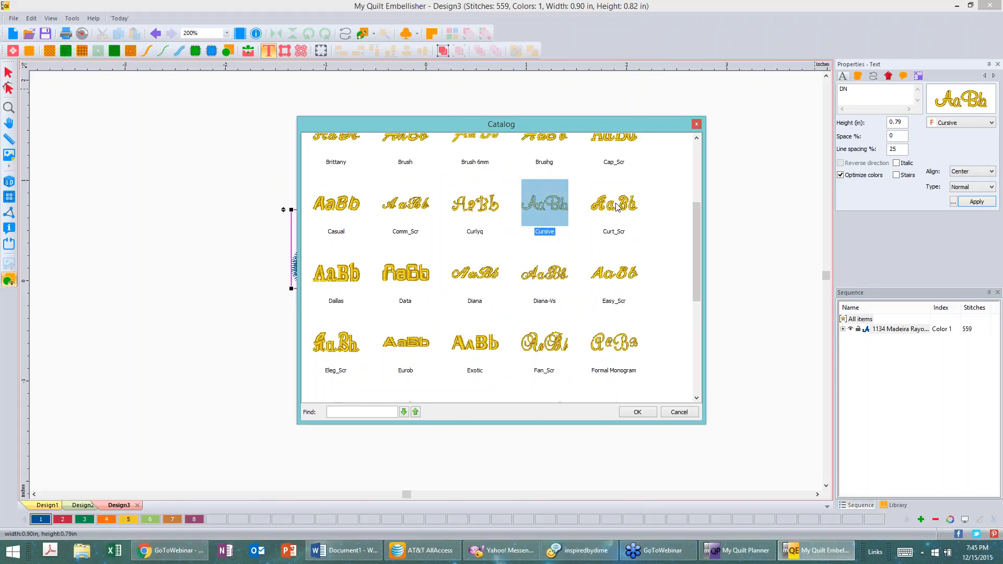
{"action": "left_click", "coordinate": [617, 207]}
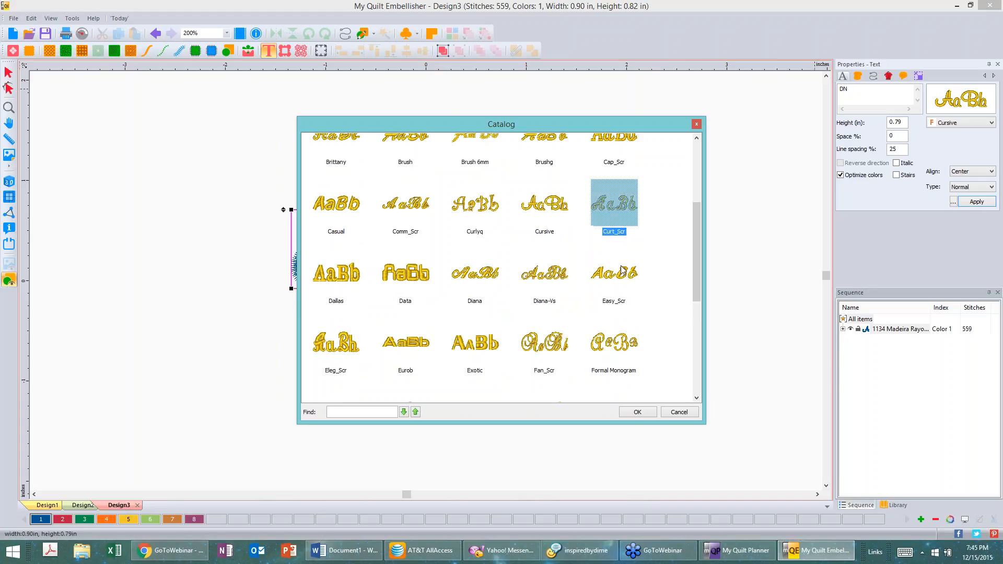
{"action": "left_click", "coordinate": [638, 412]}
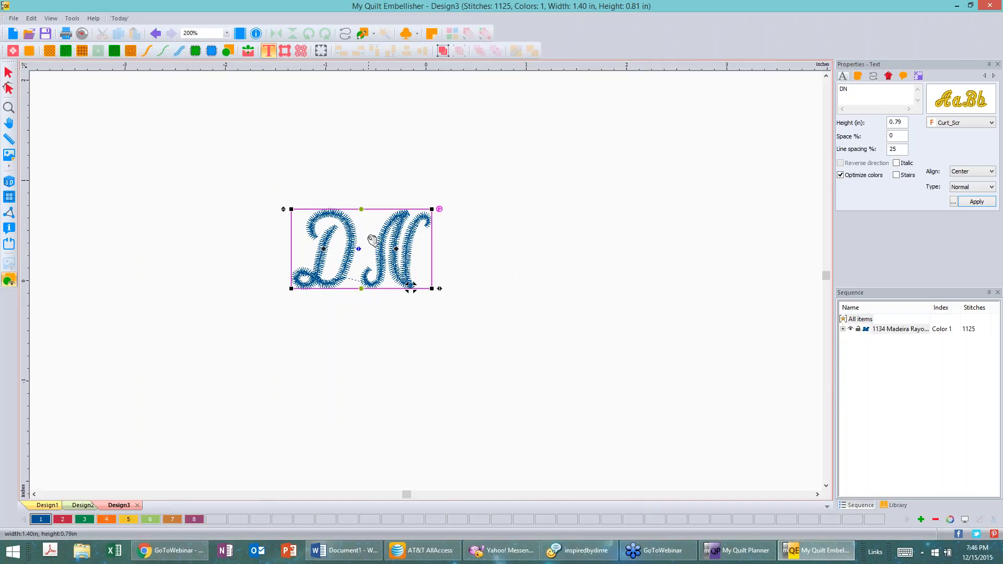
Step: Try to stretch the DN lettering's envelope outward at its two right-hand corners with the Text tool, and undo both changes
{"action": "left_click_drag", "start_coordinate": [432, 289], "coordinate": [533, 393]}
{"action": "left_click_drag", "start_coordinate": [432, 209], "coordinate": [457, 122]}
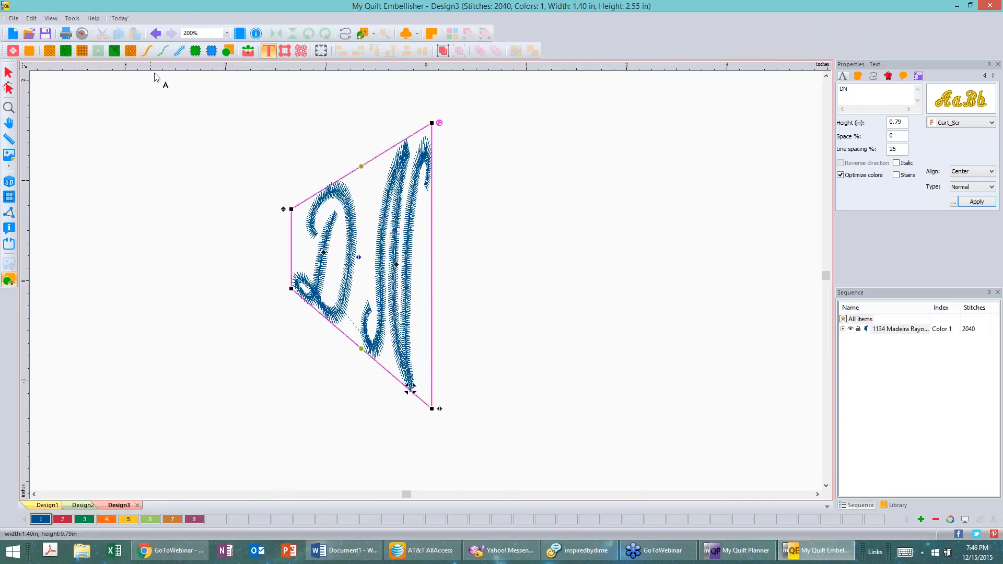
{"action": "left_click", "coordinate": [155, 34]}
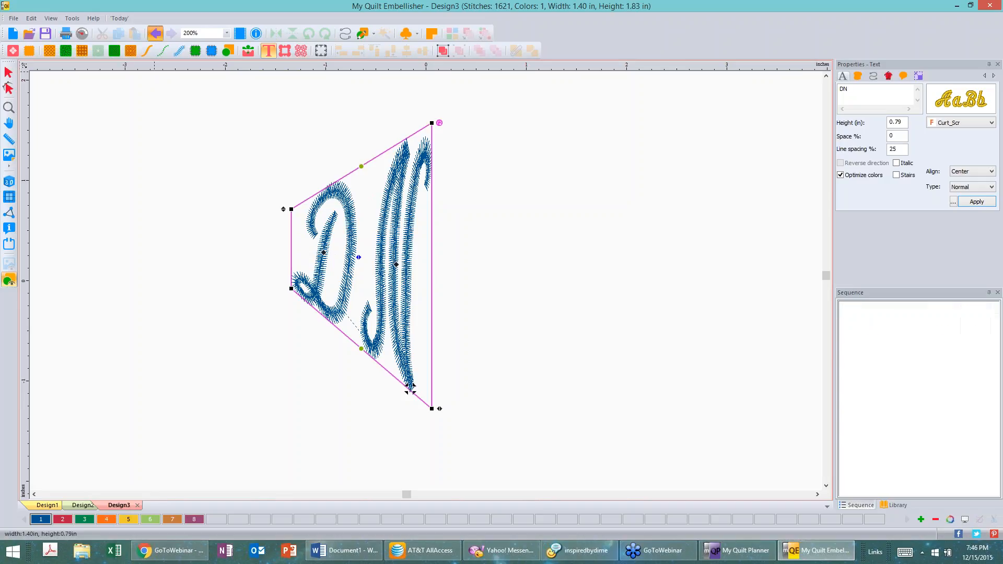
{"action": "key", "text": "ctrl+z"}
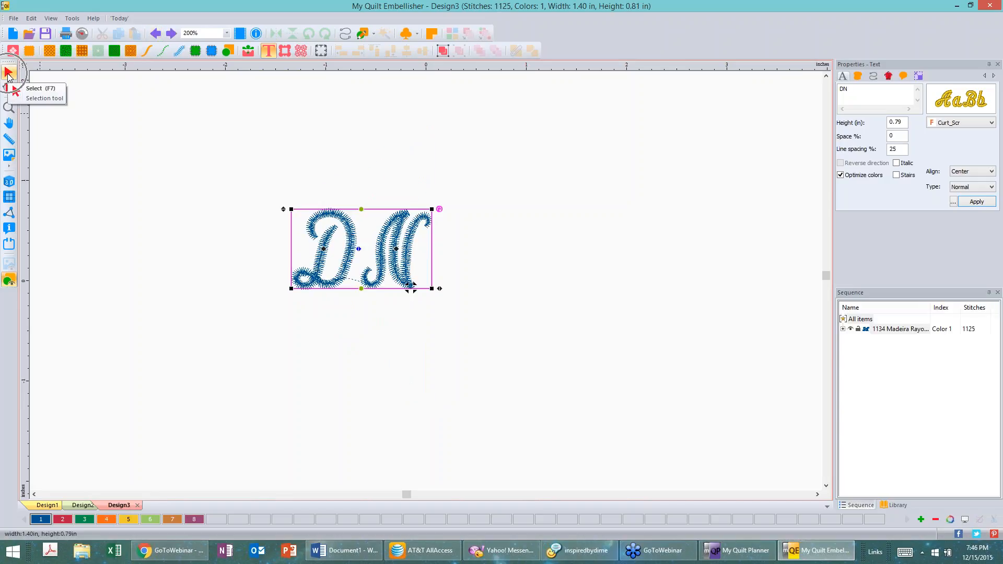
Step: Scale the DN lettering up proportionally to about 3.31 in wide, and enter a transform width of 3 in
{"action": "left_click", "coordinate": [8, 74]}
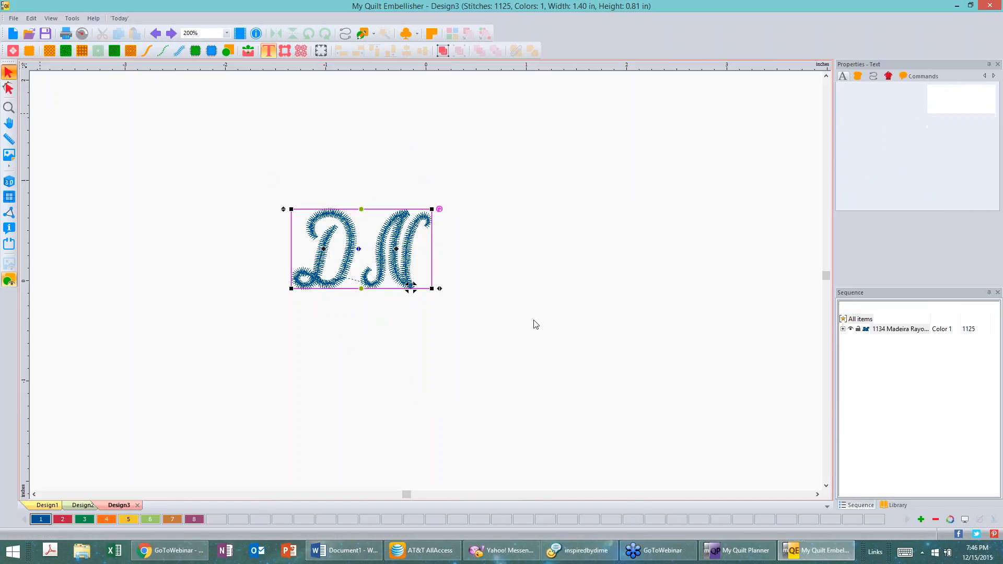
{"action": "left_click_drag", "start_coordinate": [432, 288], "coordinate": [611, 456]}
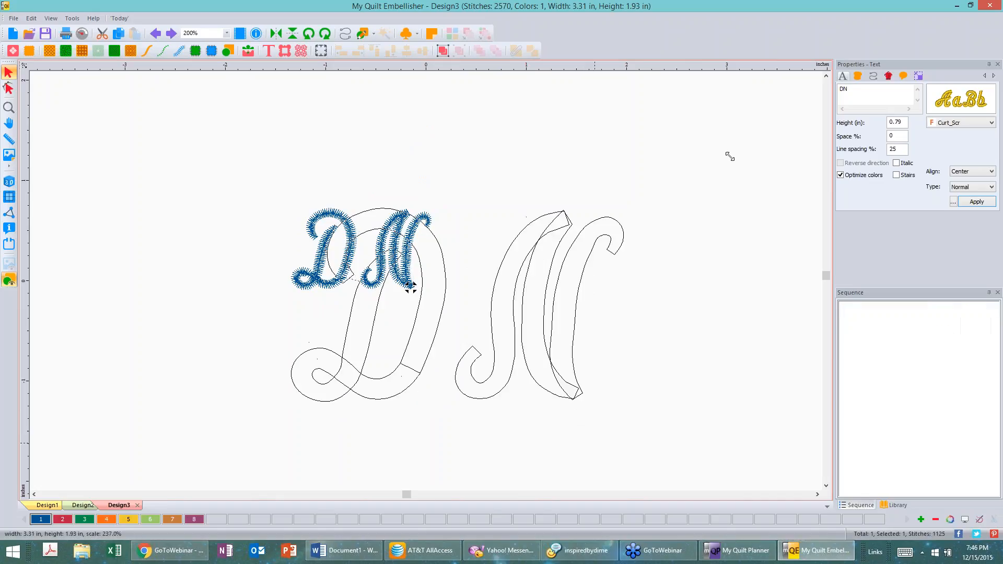
{"action": "left_click", "coordinate": [919, 77]}
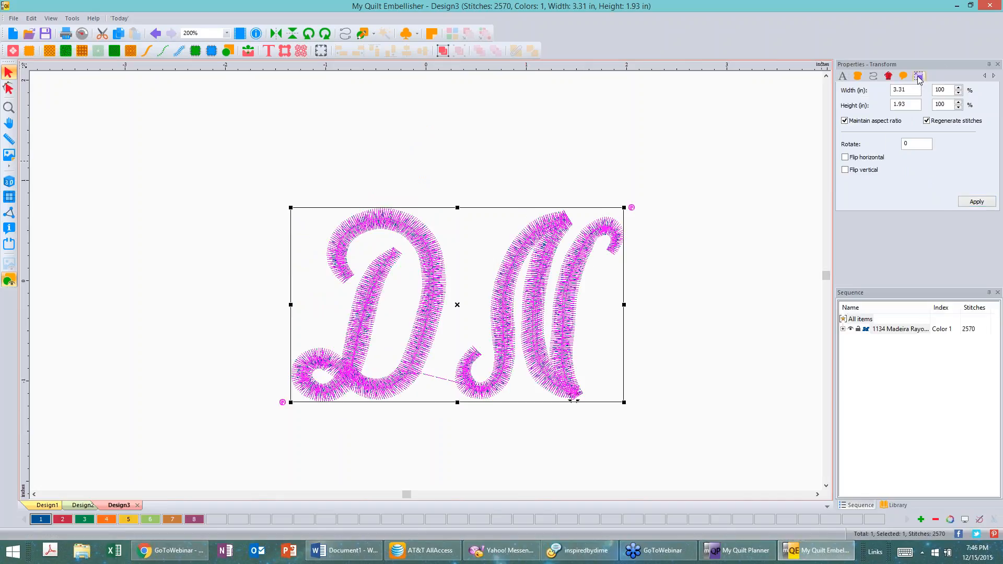
{"action": "left_click", "coordinate": [919, 77]}
{"action": "left_click_drag", "start_coordinate": [907, 89], "coordinate": [880, 89]}
{"action": "type", "text": "3"}
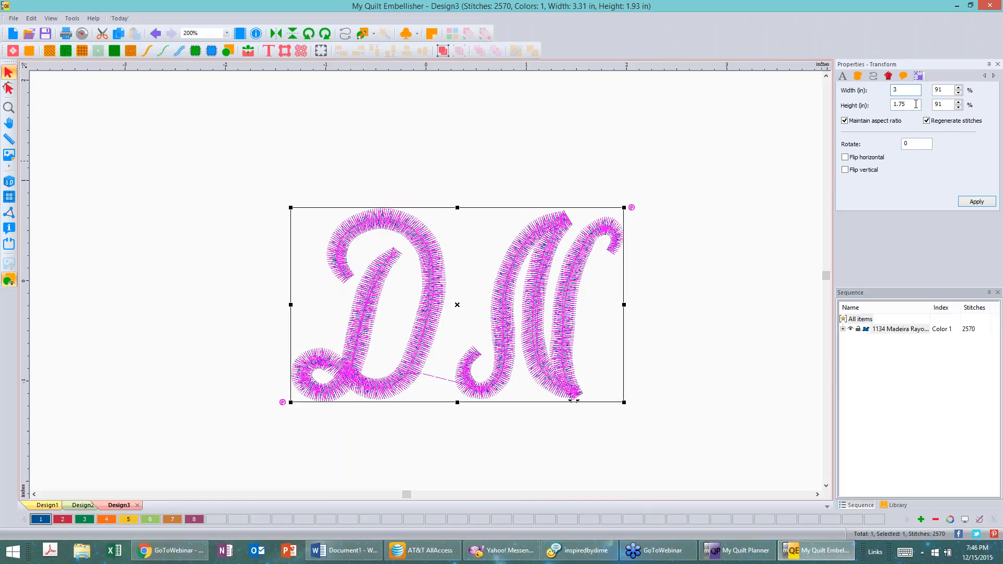
Step: Turn off the aspect ratio lock, set the lettering's height to 2 in, apply the new size and deselect the lettering
{"action": "left_click", "coordinate": [898, 106]}
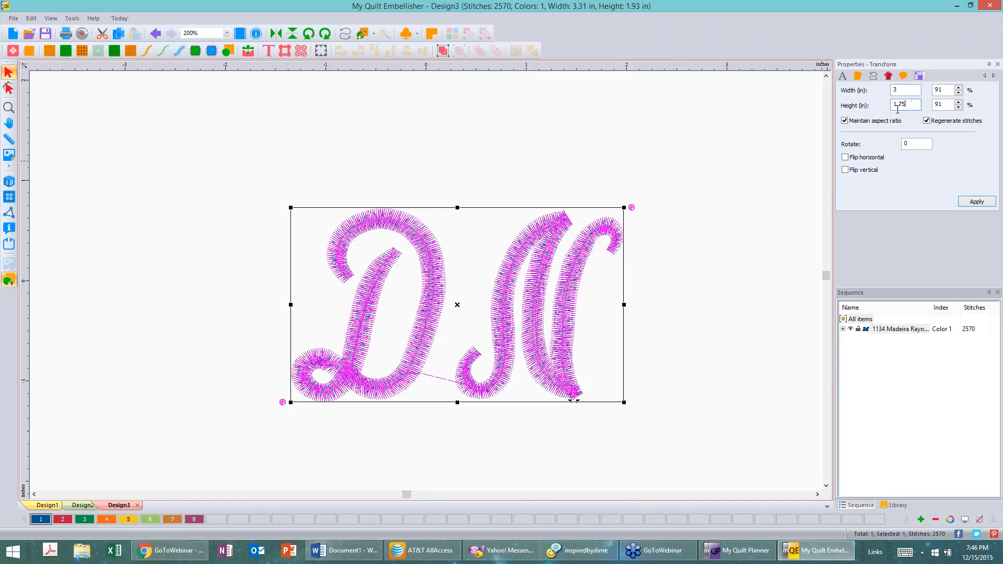
{"action": "left_click", "coordinate": [844, 121]}
{"action": "left_click_drag", "start_coordinate": [909, 104], "coordinate": [865, 100]}
{"action": "type", "text": "2"}
{"action": "left_click", "coordinate": [964, 201]}
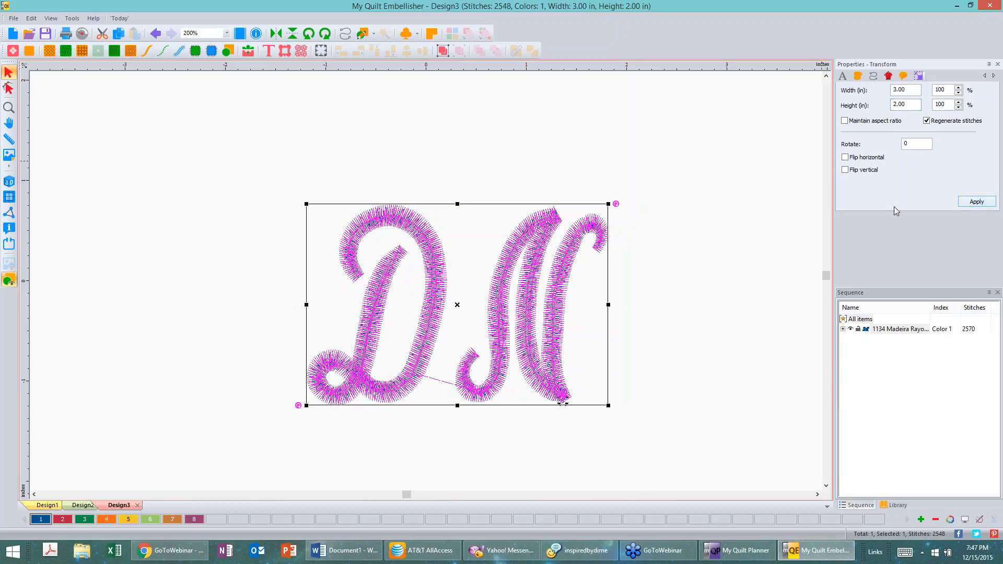
{"action": "left_click", "coordinate": [634, 248]}
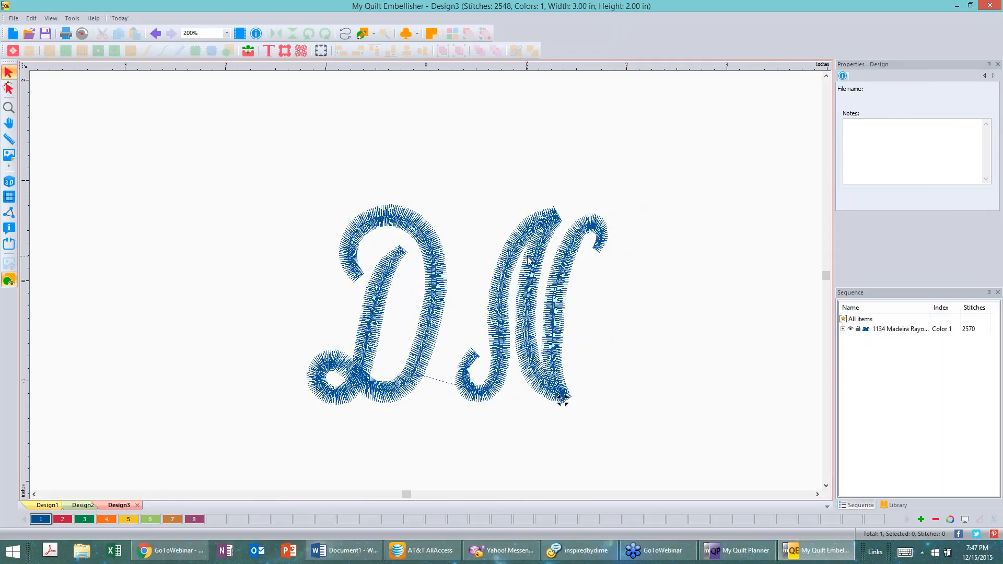
Step: Move the letter N down and to the left with the Text tool so it sits staggered below the D
{"action": "left_click", "coordinate": [553, 267]}
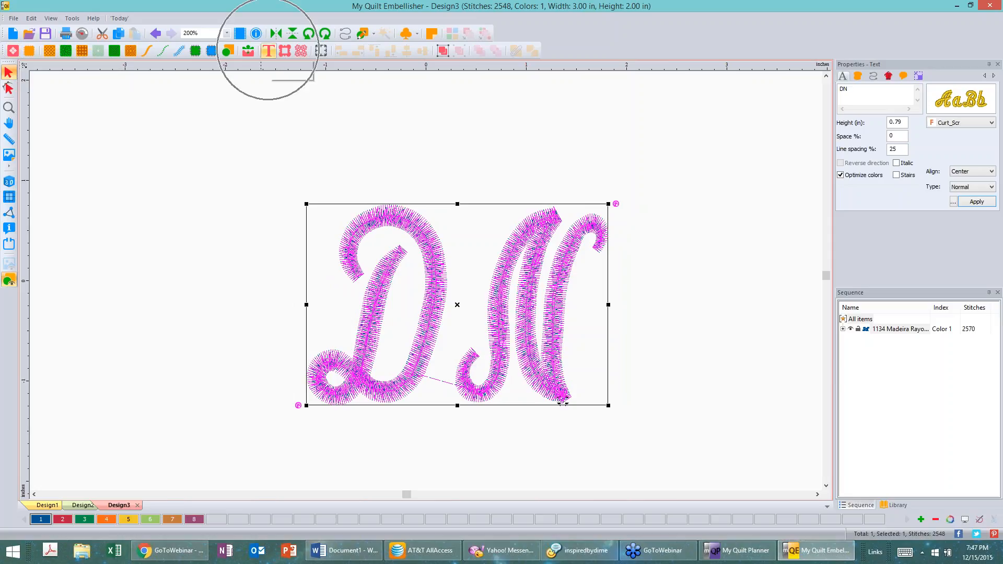
{"action": "left_click", "coordinate": [268, 51]}
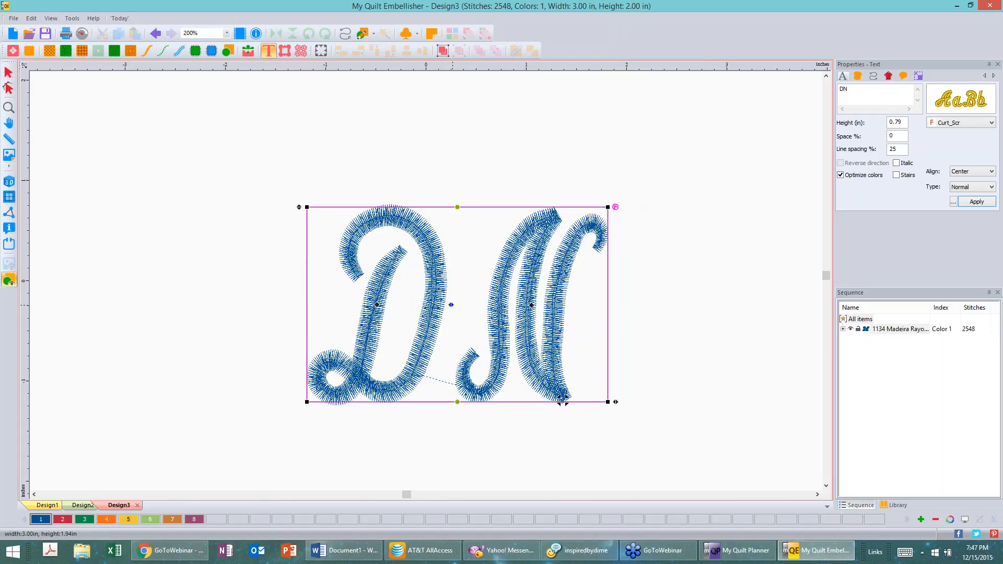
{"action": "left_click_drag", "start_coordinate": [532, 304], "coordinate": [487, 390]}
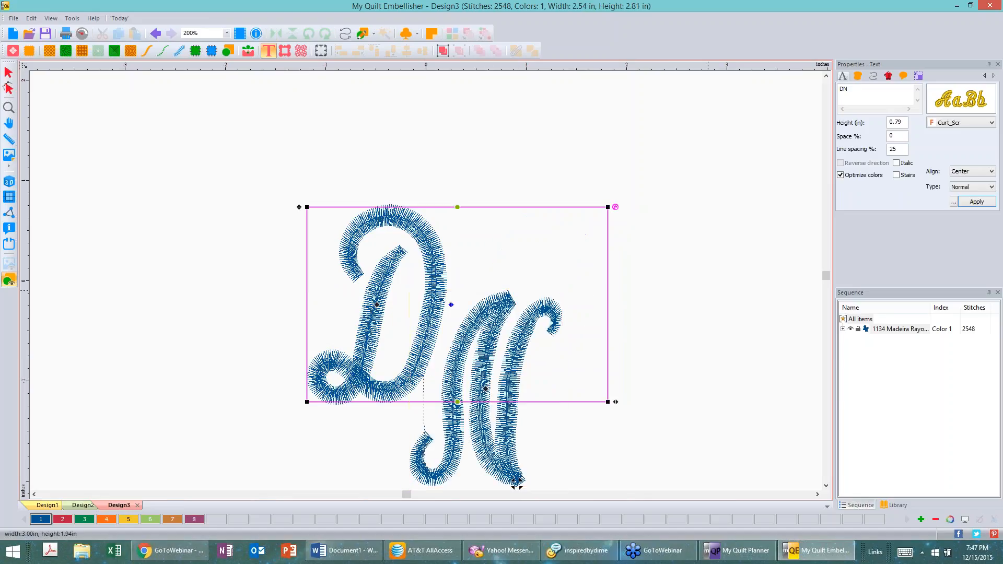
{"action": "scroll", "coordinate": [517, 481], "scroll_direction": "down", "scroll_amount": 1}
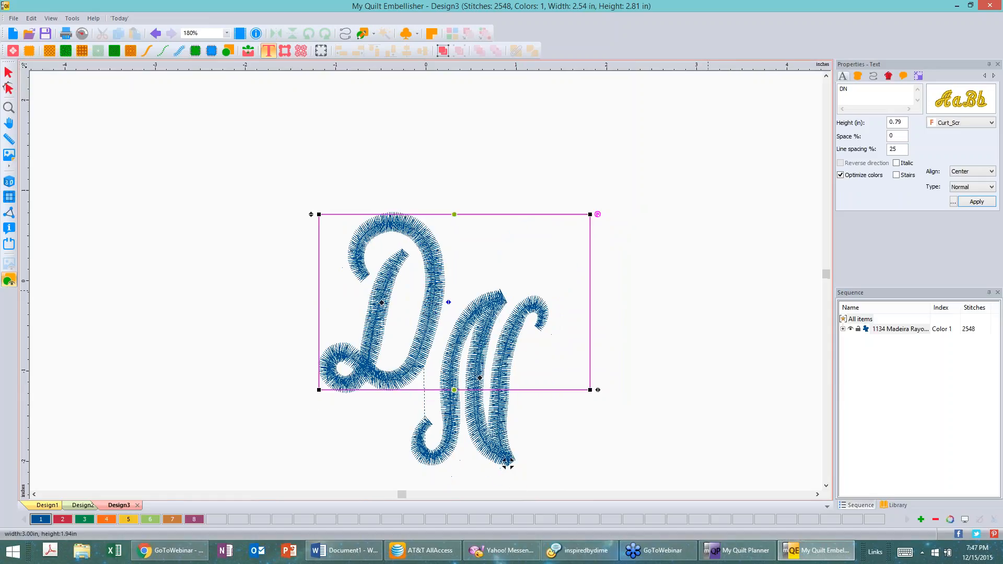
{"action": "scroll", "coordinate": [506, 461], "scroll_direction": "down", "scroll_amount": 2}
{"action": "scroll", "coordinate": [708, 291], "scroll_direction": "down", "scroll_amount": 1}
{"action": "left_click", "coordinate": [8, 72]}
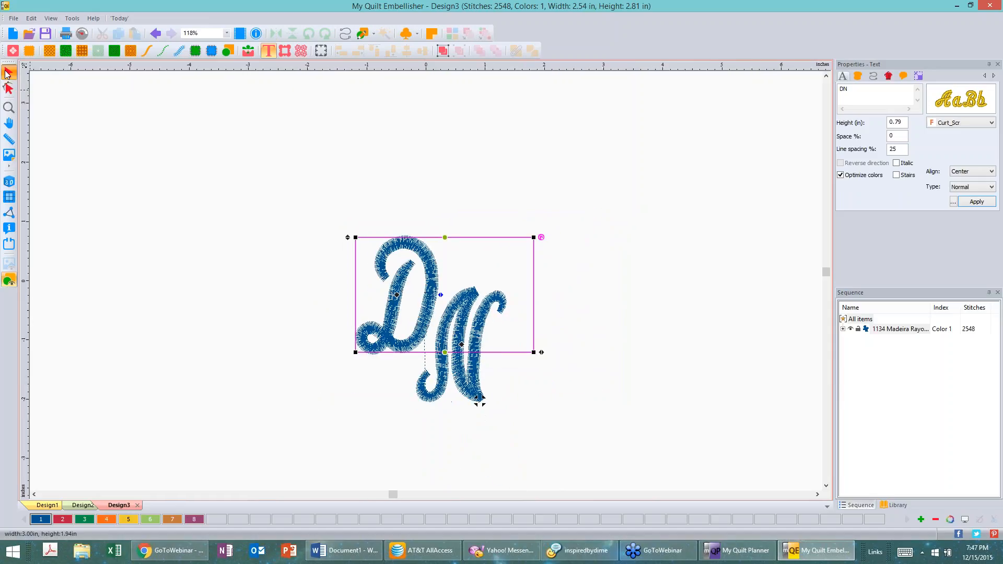
Step: Turn on the 3D stitch view and examine the staggered DN monogram up close
{"action": "left_click", "coordinate": [9, 181]}
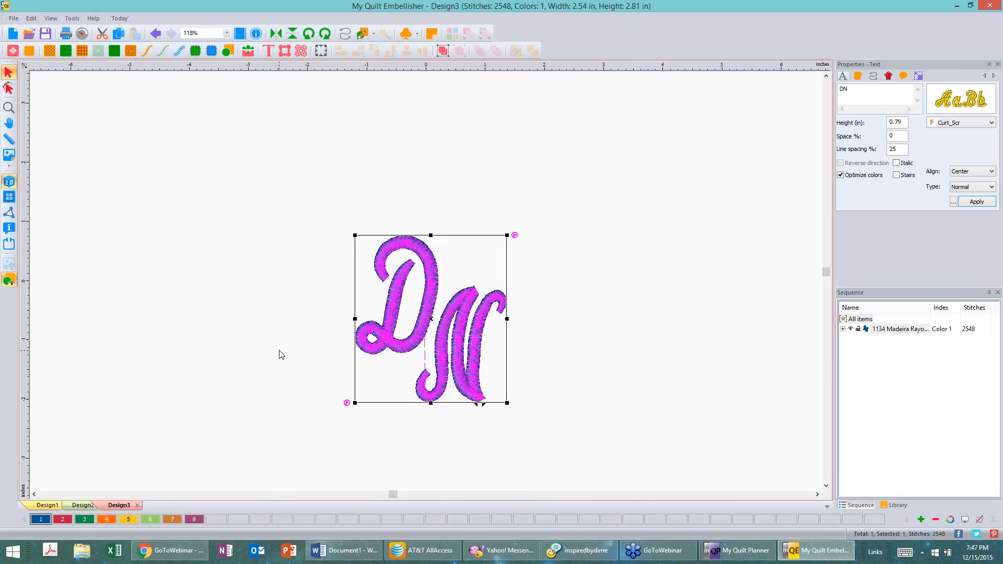
{"action": "scroll", "coordinate": [264, 340], "scroll_direction": "up", "scroll_amount": 2}
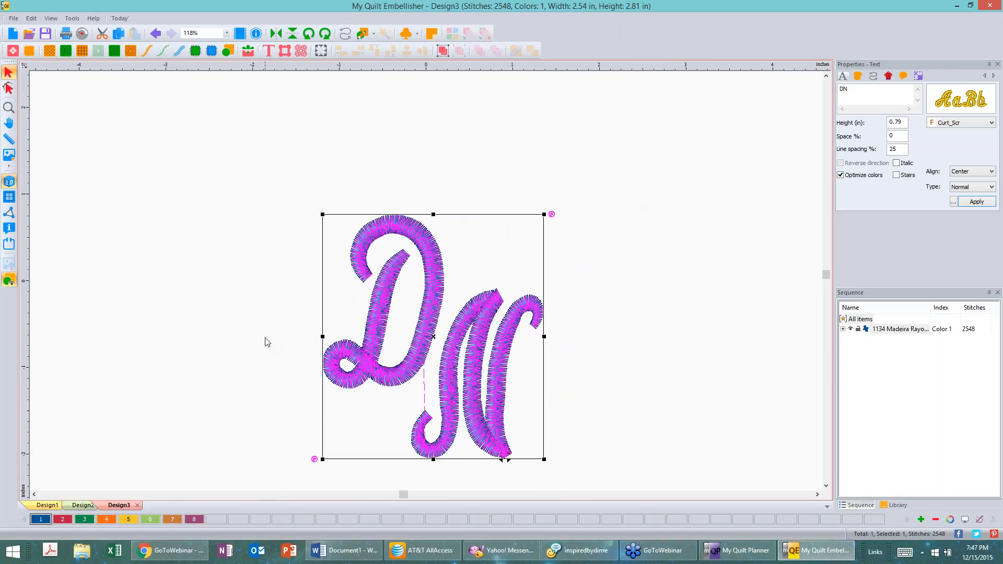
{"action": "scroll", "coordinate": [264, 342], "scroll_direction": "up", "scroll_amount": 3}
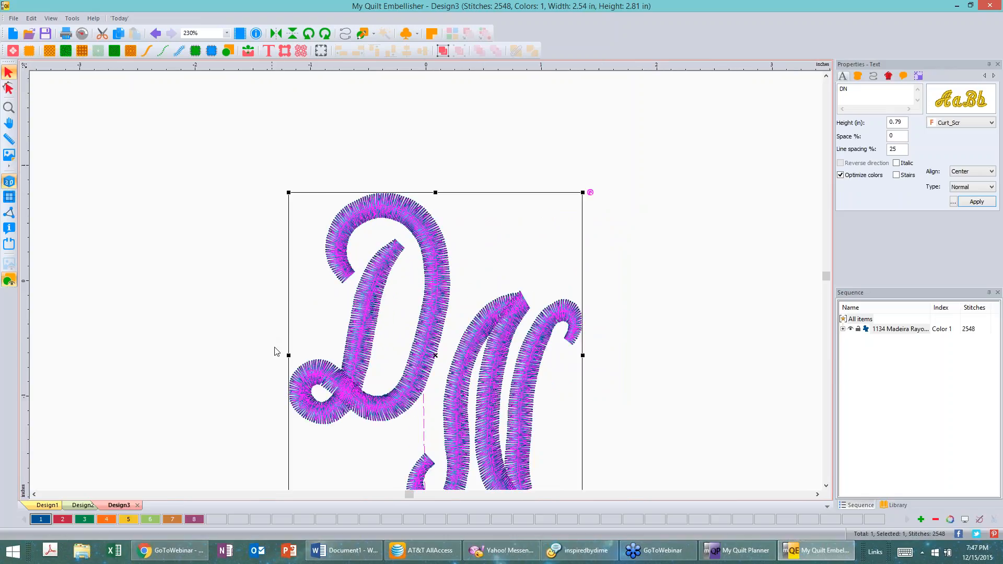
Step: Fit the whole DN monogram in the view and deselect it to examine its satin stitches
{"action": "scroll", "coordinate": [277, 352], "scroll_direction": "down", "scroll_amount": 1}
{"action": "right_click", "coordinate": [497, 66]}
{"action": "left_click", "coordinate": [538, 169]}
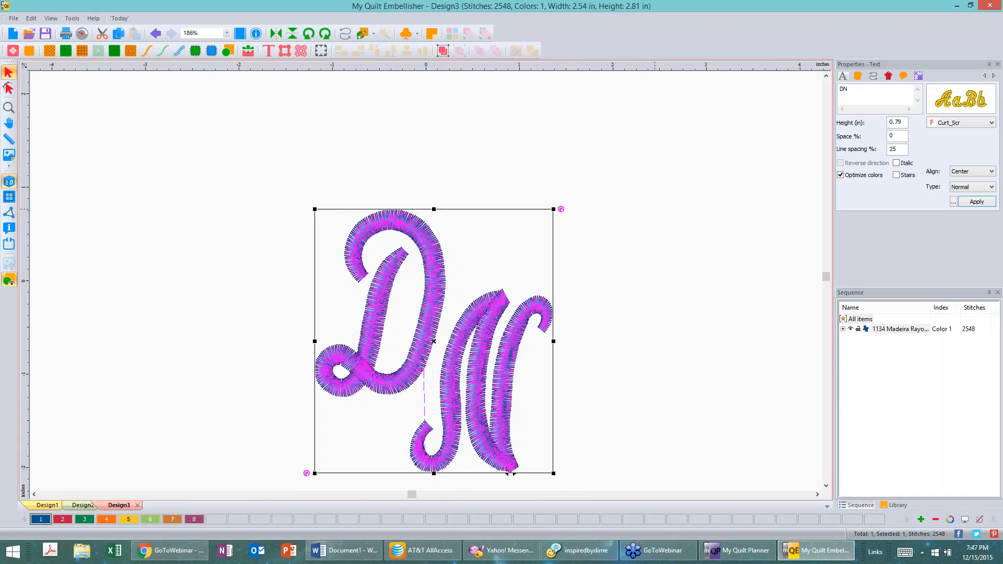
{"action": "key", "text": "0"}
{"action": "left_click", "coordinate": [684, 227]}
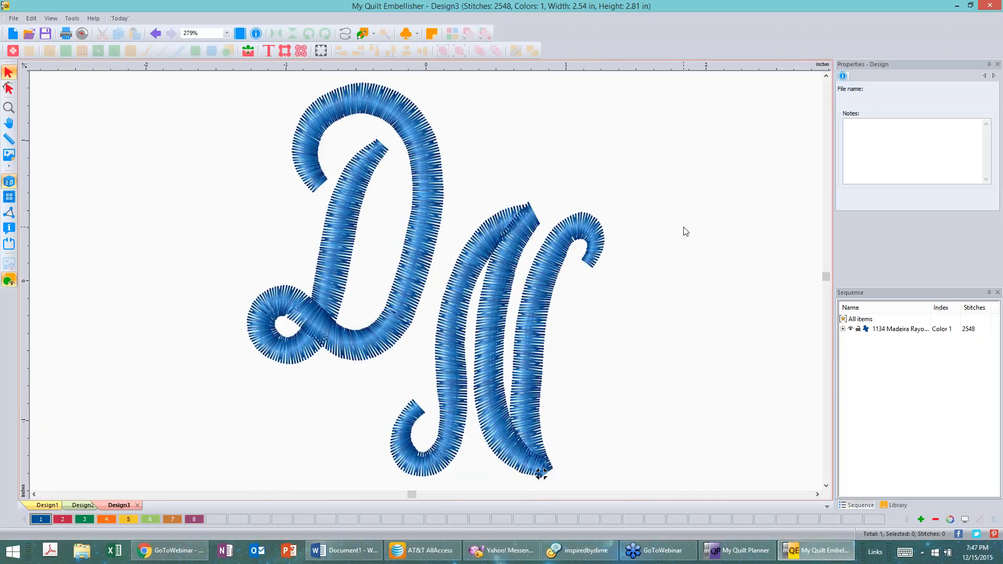
Step: Select the DN monogram and examine its Column properties for jagged edges and split satin
{"action": "left_click", "coordinate": [423, 147]}
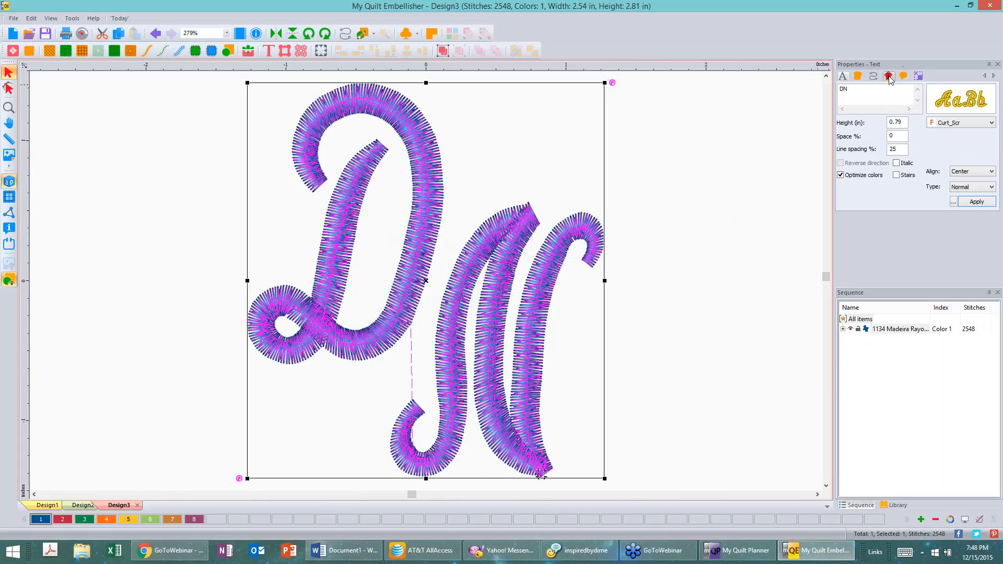
{"action": "key", "text": "ctrl"}
{"action": "key", "text": "ctrl"}
{"action": "left_click", "coordinate": [888, 76]}
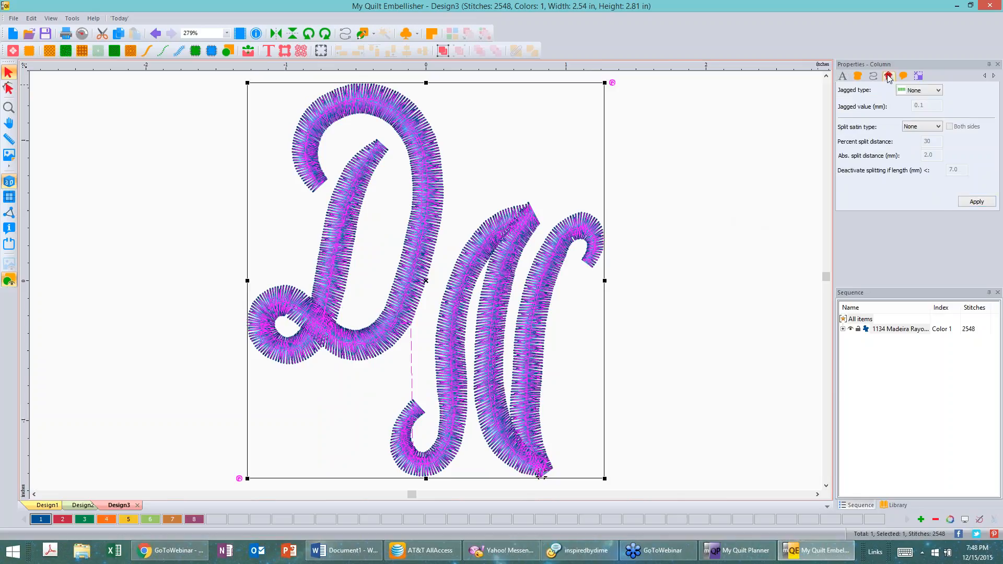
{"action": "left_click", "coordinate": [667, 183]}
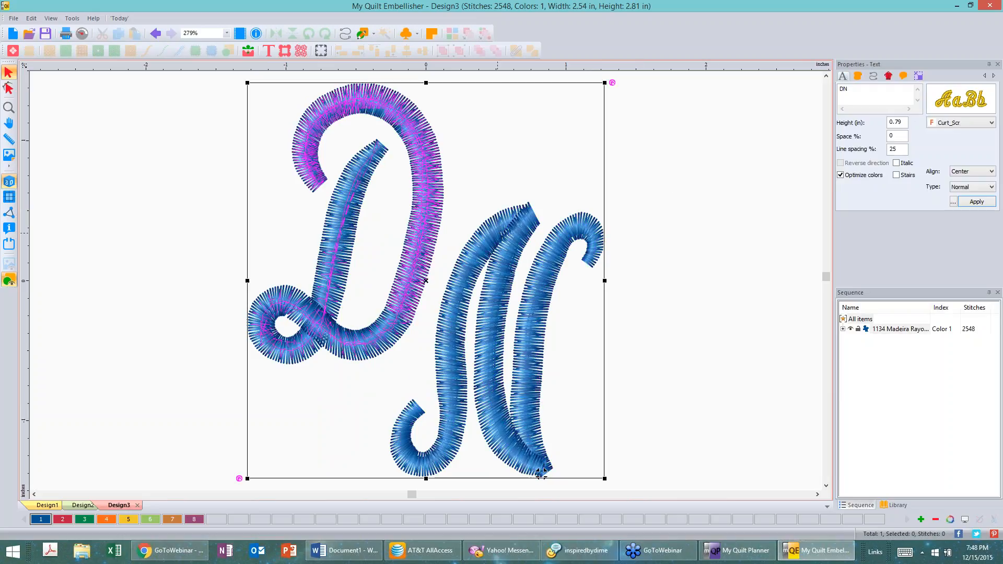
{"action": "left_click", "coordinate": [541, 472]}
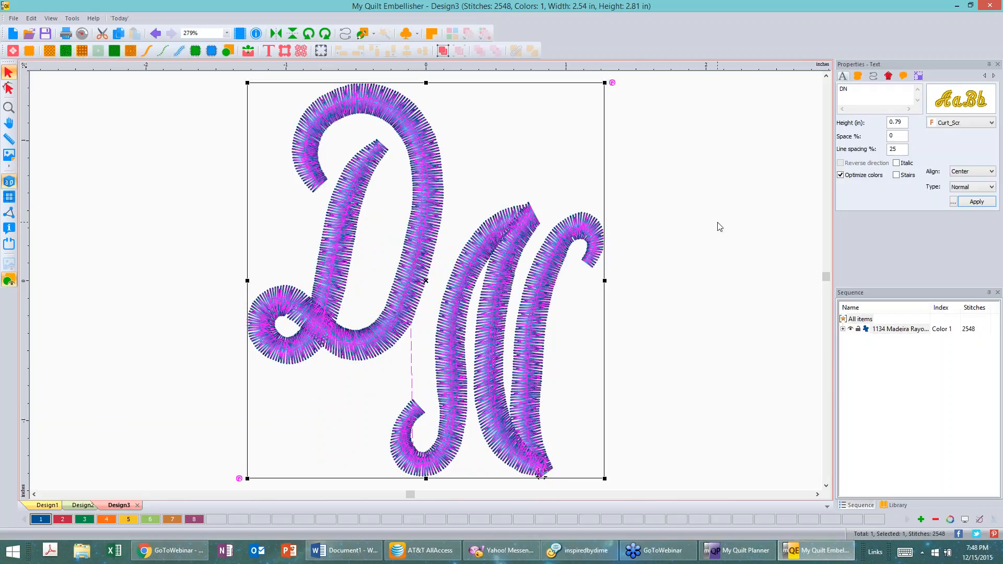
Step: Scale the DN monogram up proportionally to about 4.67 in wide and 5.18 in high, and deselect it
{"action": "scroll", "coordinate": [719, 227], "scroll_direction": "down", "scroll_amount": 1}
{"action": "scroll", "coordinate": [720, 227], "scroll_direction": "down", "scroll_amount": 6}
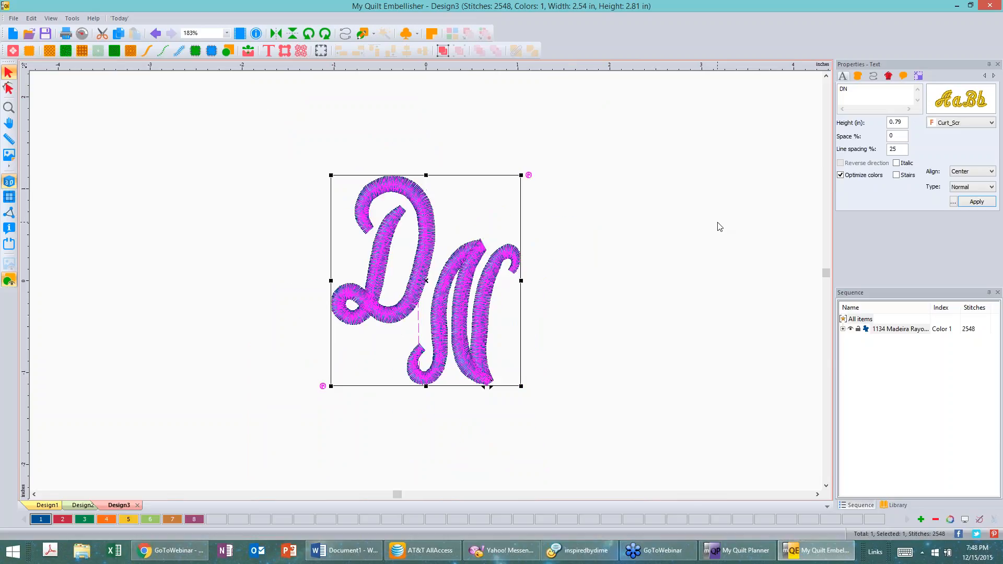
{"action": "left_click_drag", "start_coordinate": [512, 375], "coordinate": [657, 388]}
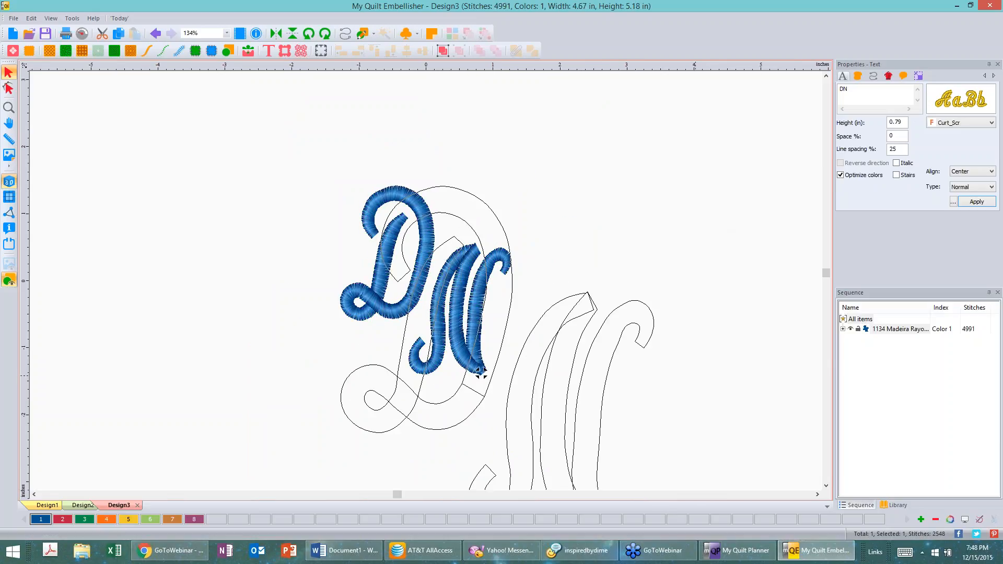
{"action": "left_click", "coordinate": [711, 375]}
{"action": "scroll", "coordinate": [711, 375], "scroll_direction": "down", "scroll_amount": 3}
Step: Enlarge the DN monogram proportionally again to about 6.91 in wide and 7.65 in high, and deselect it
{"action": "left_click", "coordinate": [424, 213]}
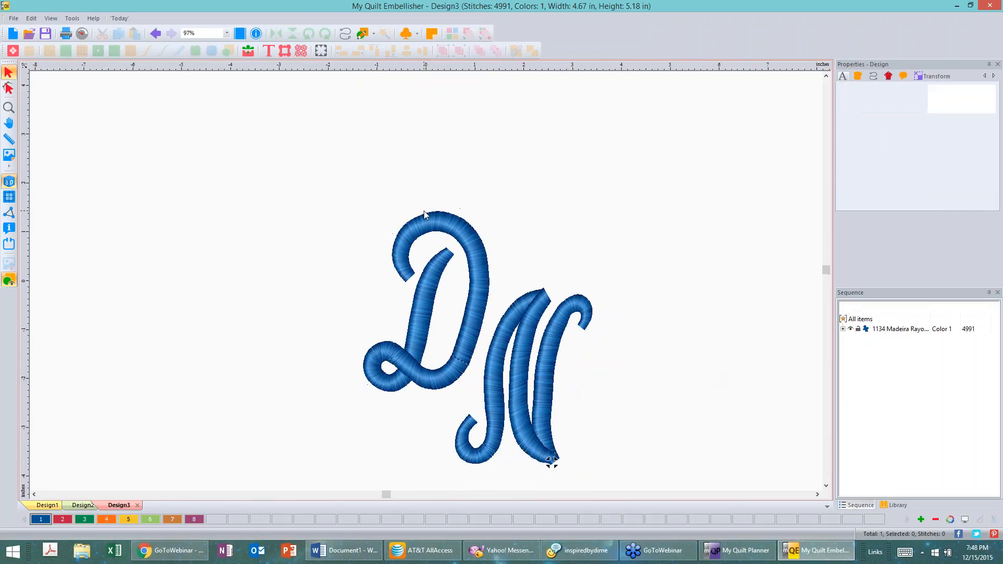
{"action": "left_click", "coordinate": [369, 222]}
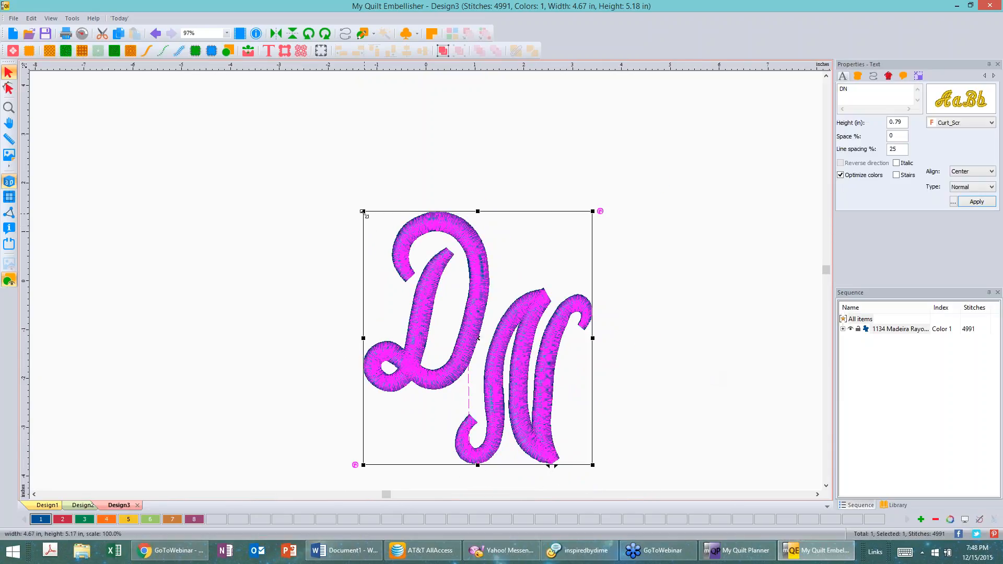
{"action": "left_click_drag", "start_coordinate": [363, 212], "coordinate": [230, 78]}
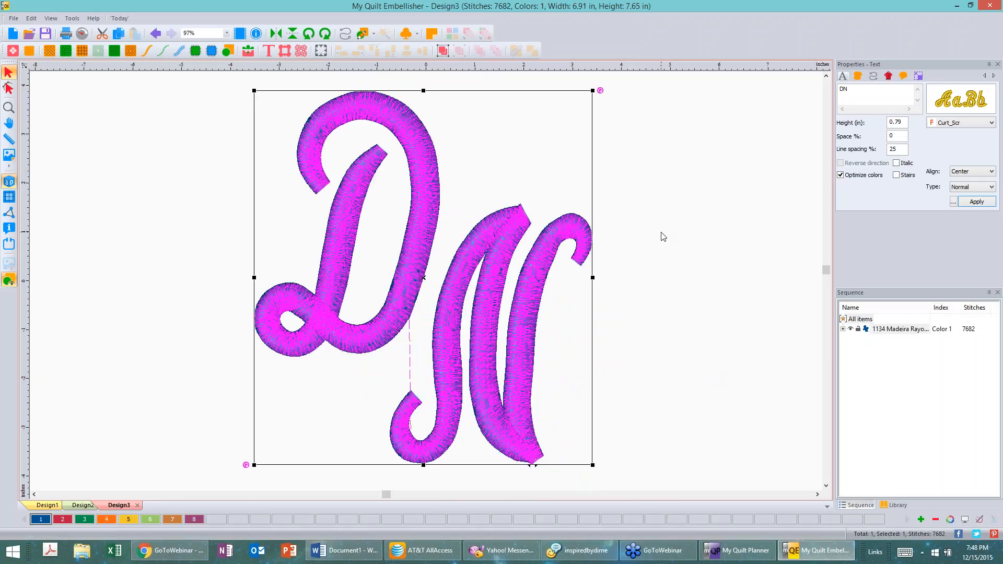
{"action": "left_click", "coordinate": [675, 243]}
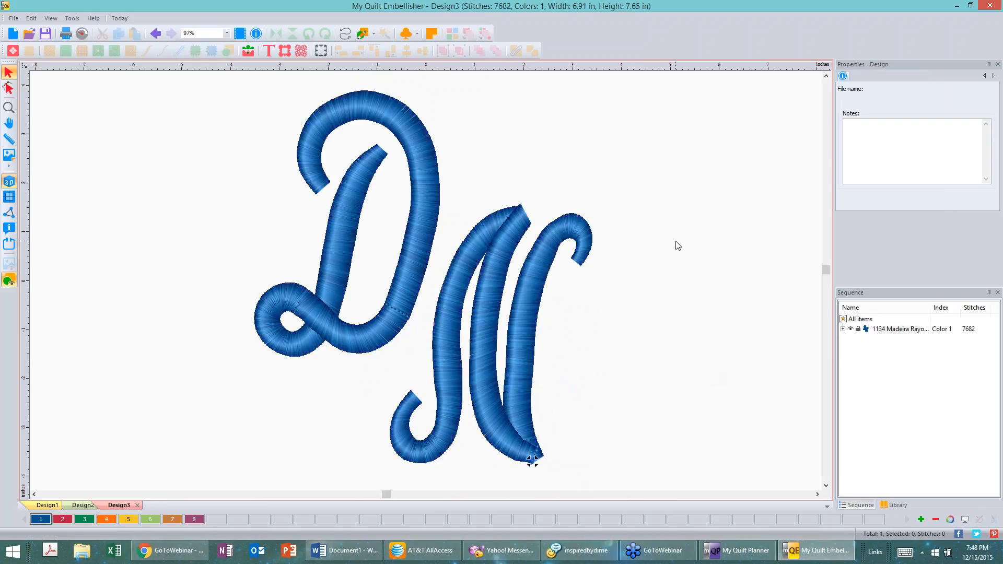
Step: Examine the machine, grid, digitizing, view and environment settings in the General Options, and close them without changes
{"action": "left_click", "coordinate": [329, 114]}
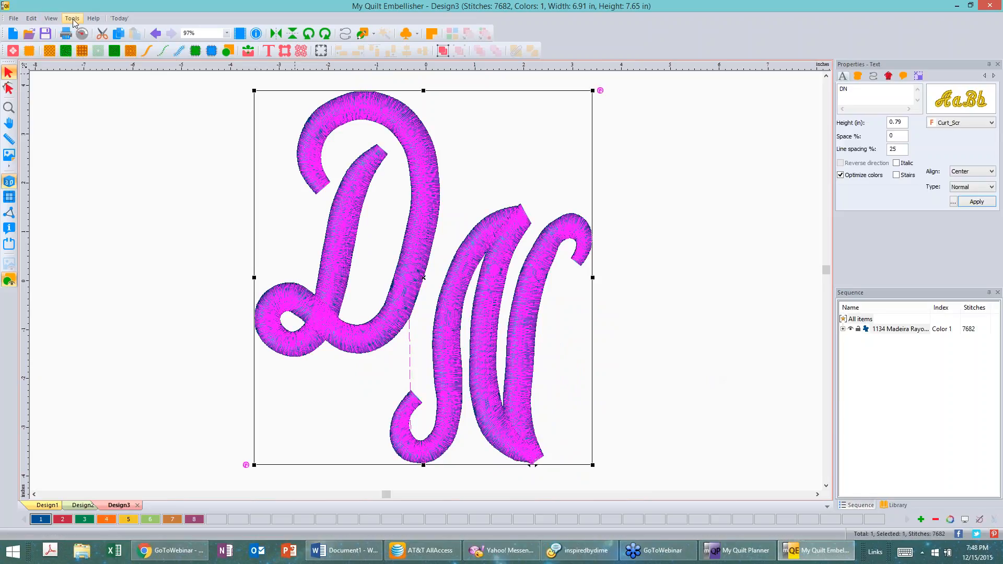
{"action": "left_click", "coordinate": [72, 18]}
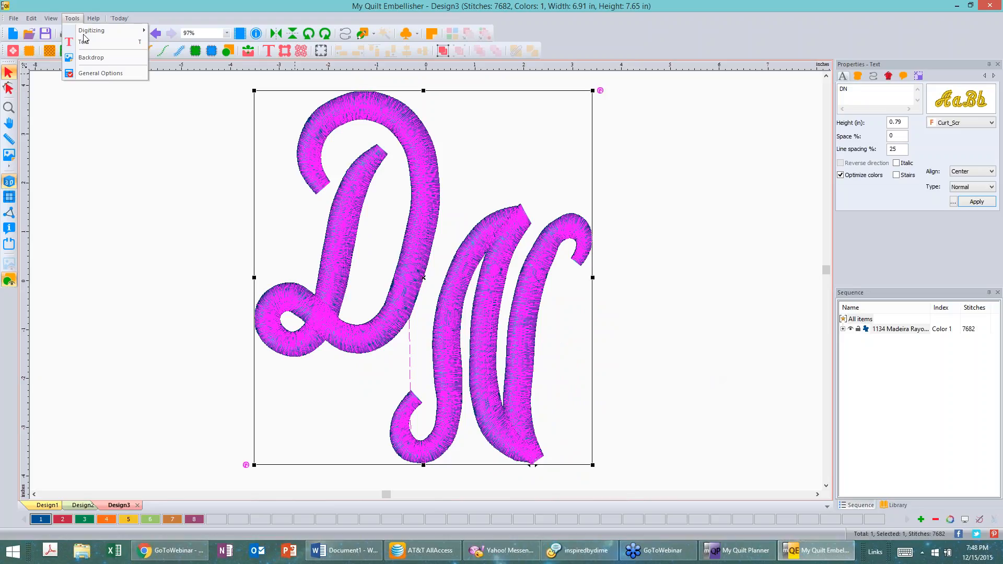
{"action": "left_click", "coordinate": [108, 74]}
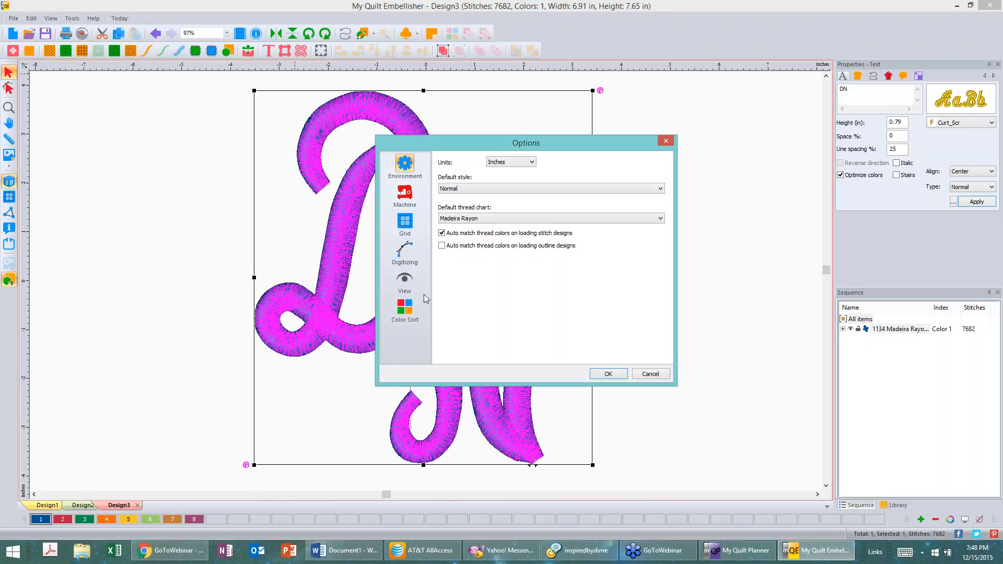
{"action": "left_click", "coordinate": [403, 196]}
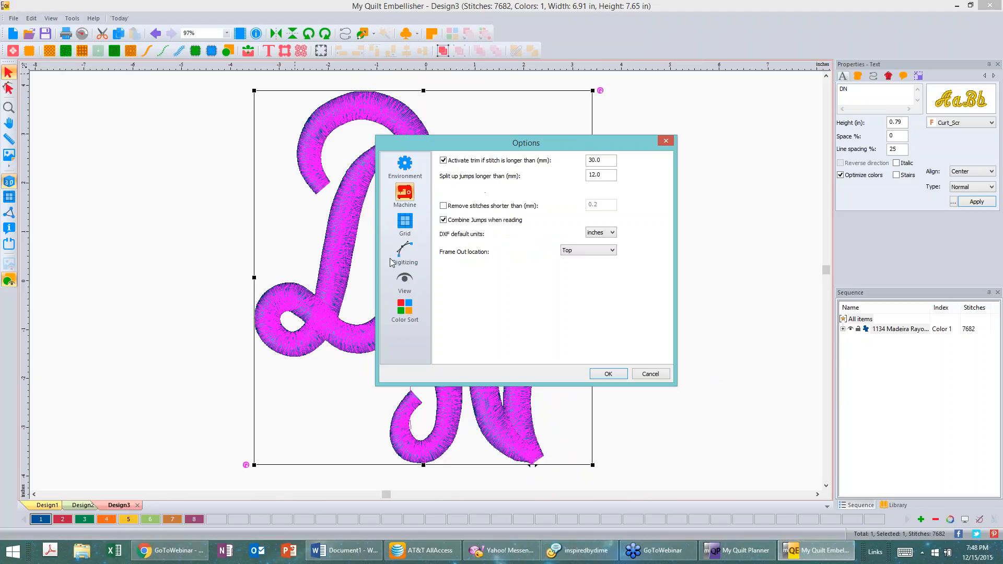
{"action": "left_click", "coordinate": [405, 251]}
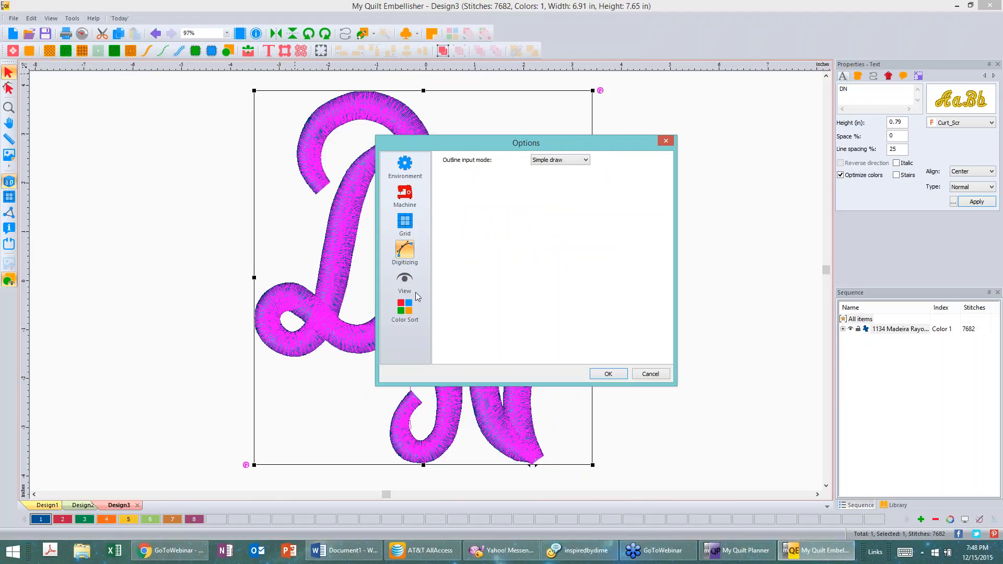
{"action": "left_click", "coordinate": [403, 316]}
{"action": "left_click", "coordinate": [405, 279]}
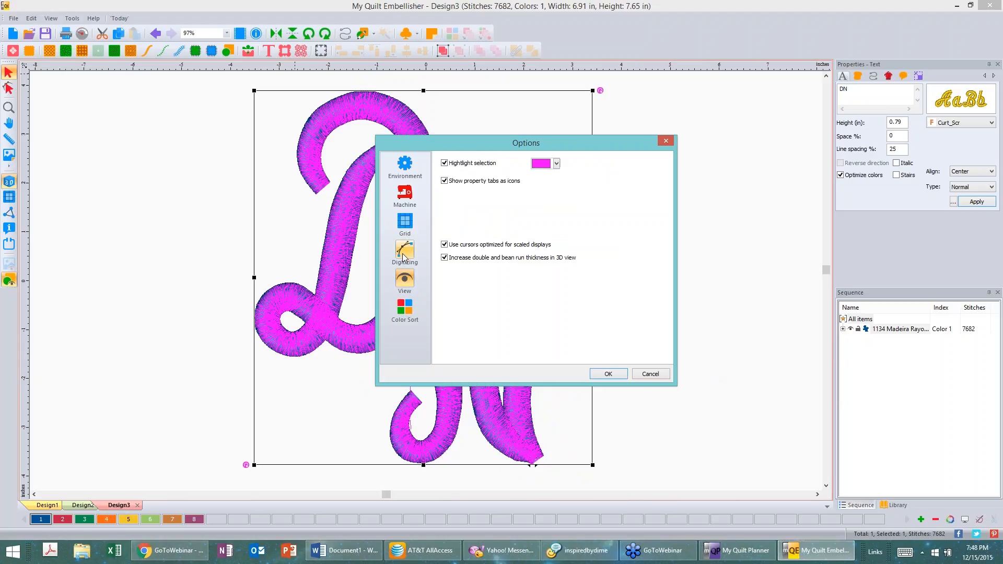
{"action": "left_click", "coordinate": [404, 251]}
{"action": "left_click", "coordinate": [405, 166]}
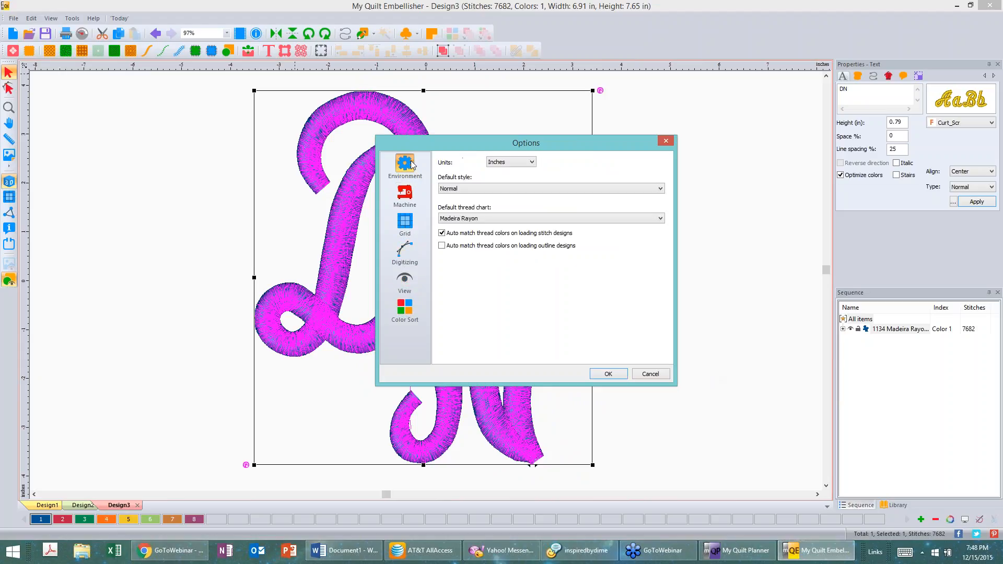
{"action": "left_click", "coordinate": [407, 222]}
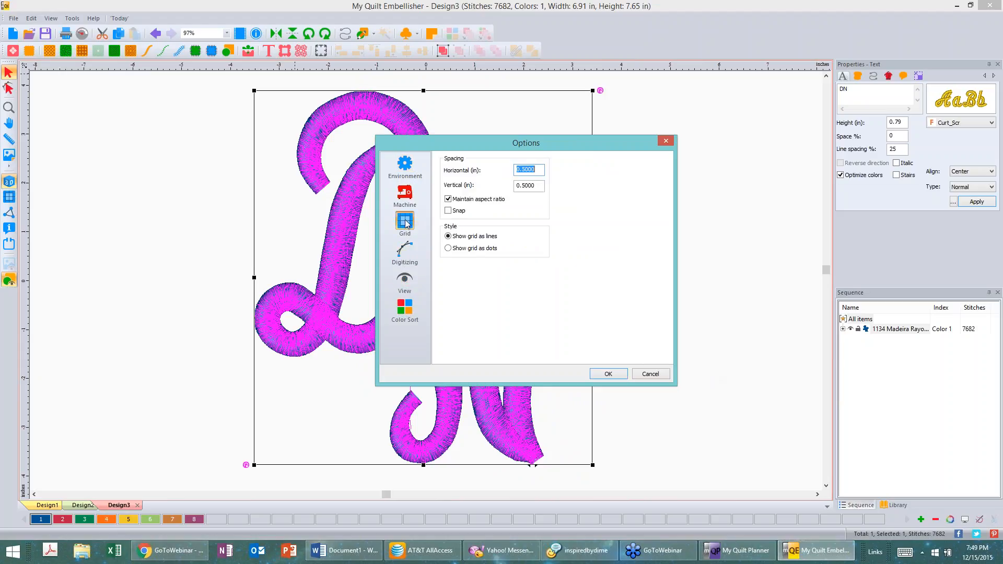
{"action": "left_click", "coordinate": [405, 250]}
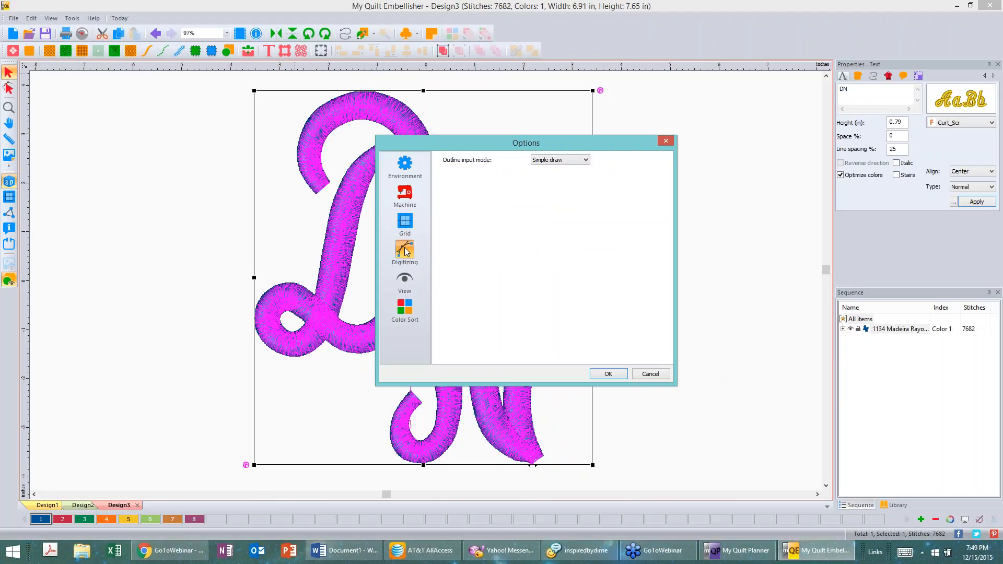
{"action": "left_click", "coordinate": [404, 279]}
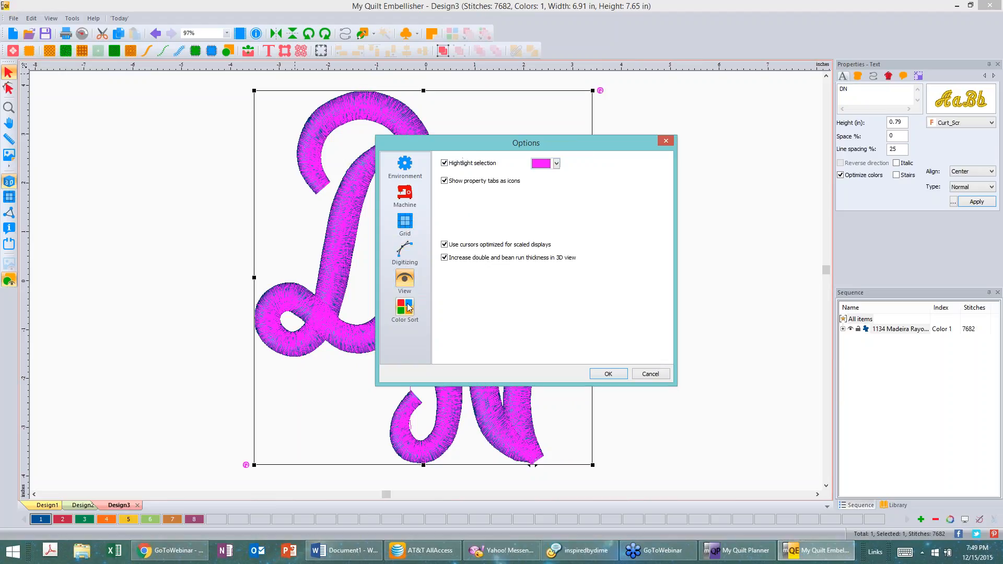
{"action": "left_click", "coordinate": [405, 249]}
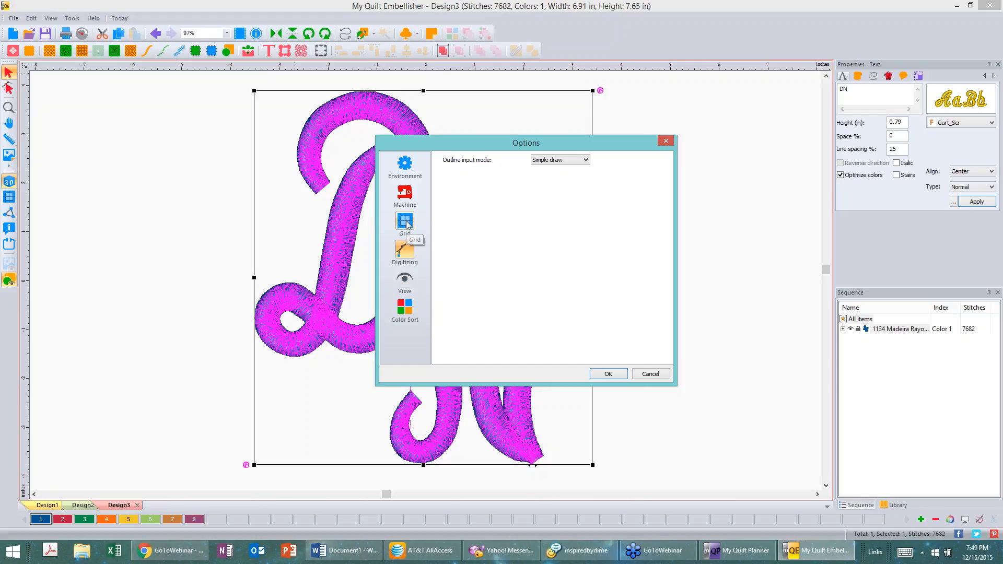
{"action": "left_click", "coordinate": [408, 225]}
{"action": "left_click", "coordinate": [411, 176]}
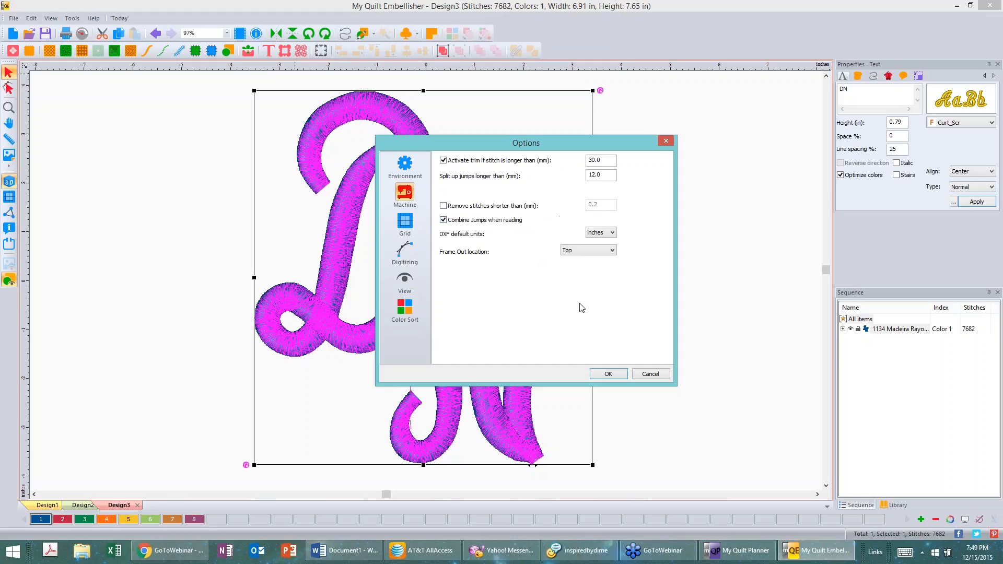
{"action": "left_click", "coordinate": [651, 374]}
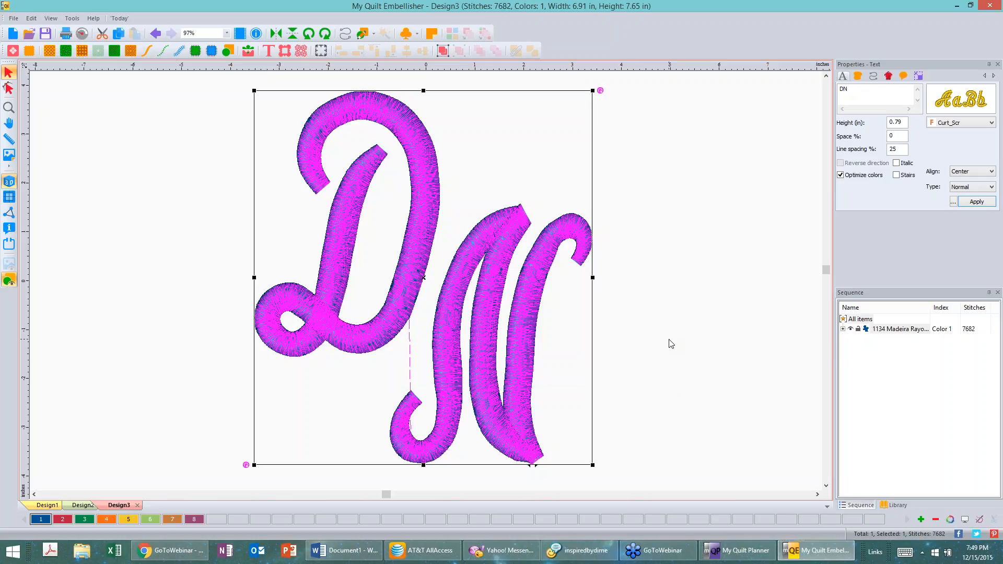
Step: Set the DN monogram's split satin type to Random in its Column properties, apply it and deselect the lettering
{"action": "left_click", "coordinate": [659, 245]}
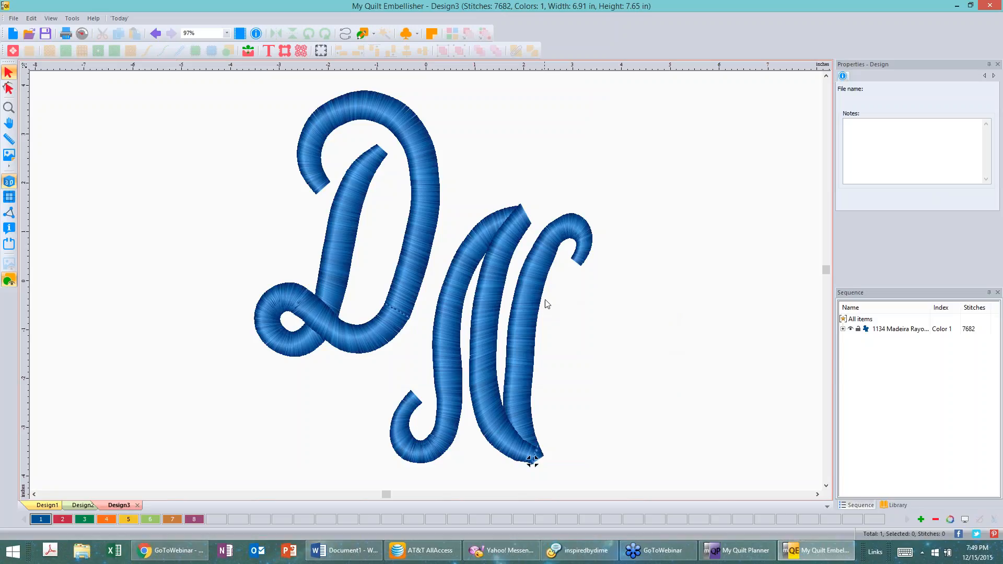
{"action": "left_click", "coordinate": [533, 279]}
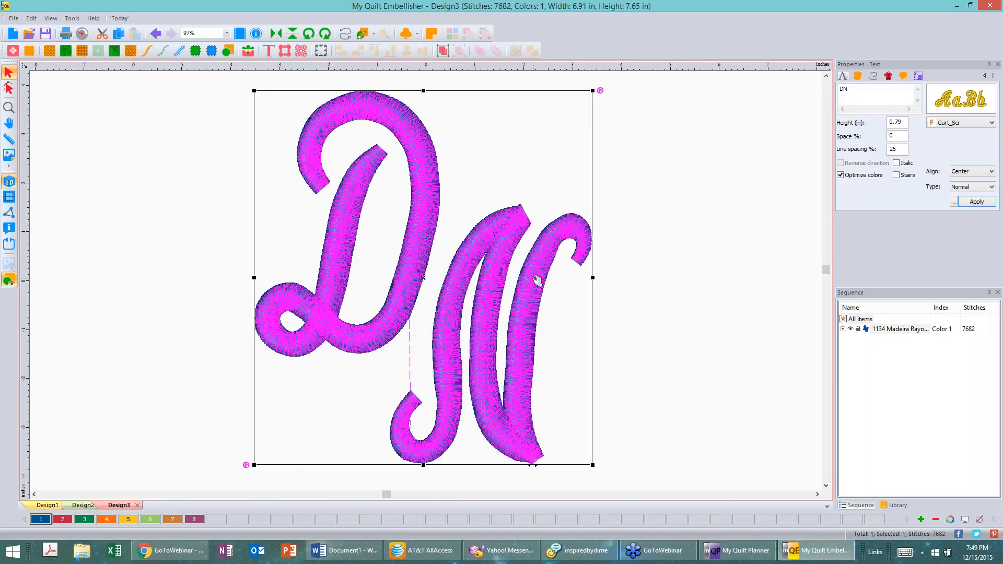
{"action": "left_click", "coordinate": [888, 77]}
{"action": "key", "text": "super"}
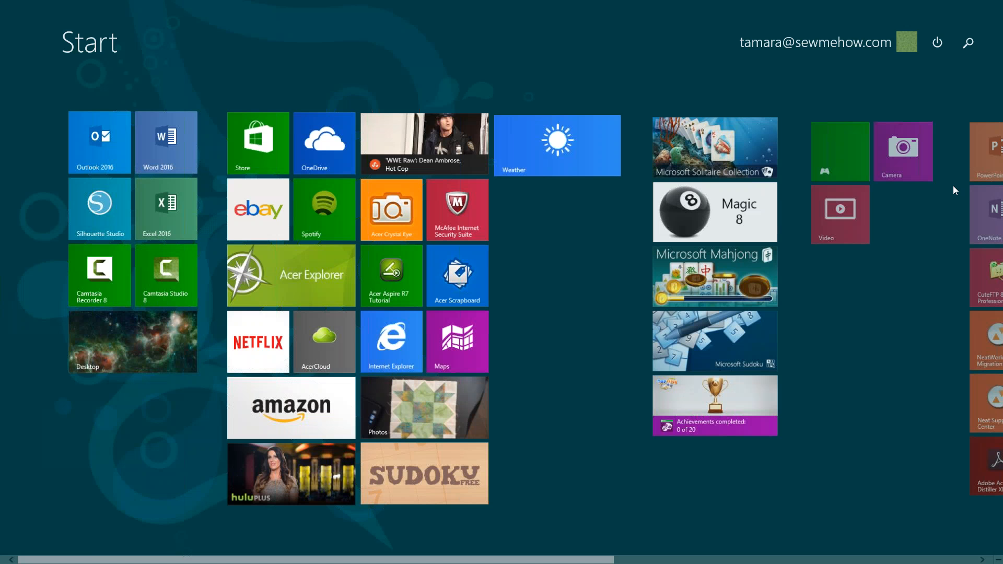
{"action": "key", "text": "super"}
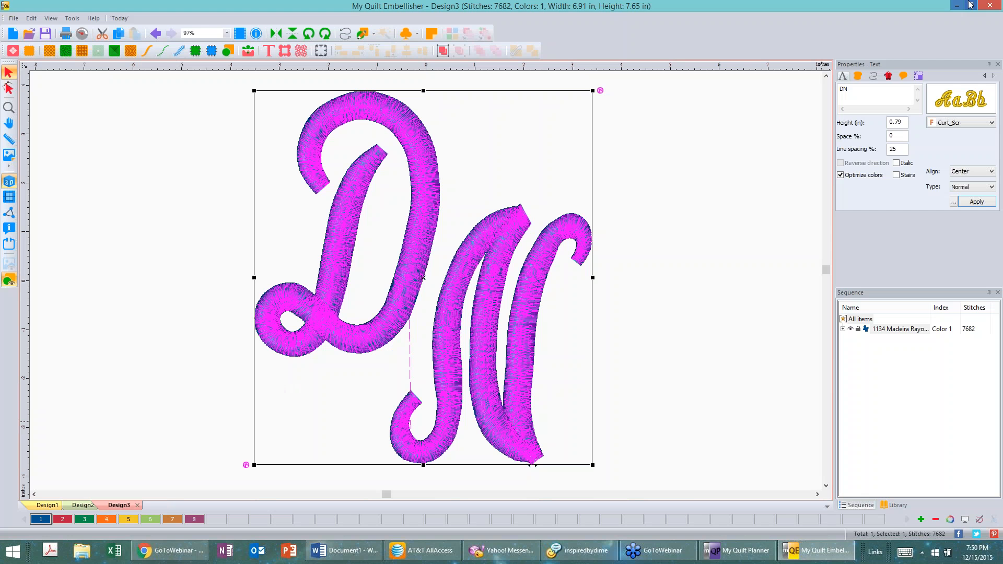
{"action": "left_click", "coordinate": [888, 76]}
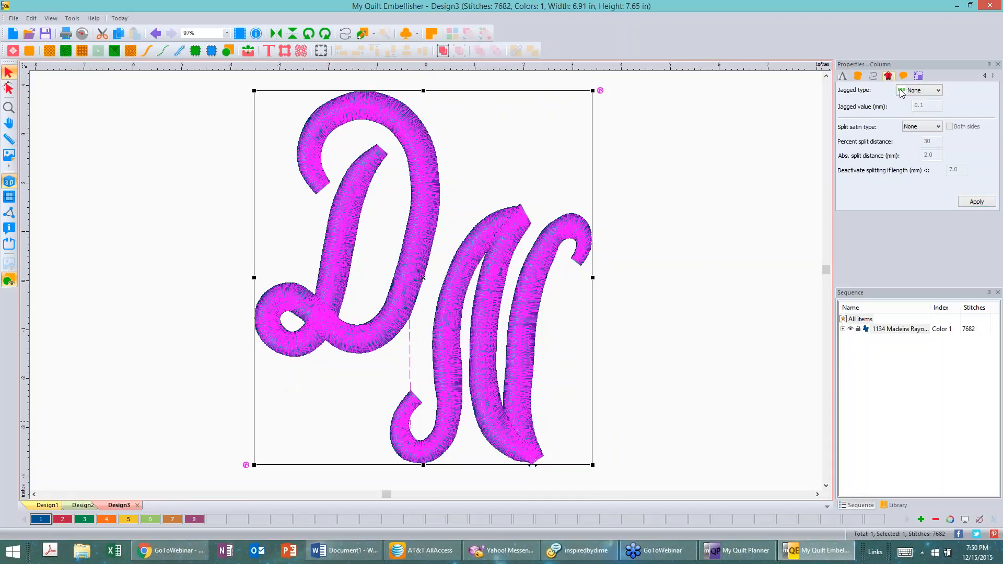
{"action": "left_click", "coordinate": [939, 129]}
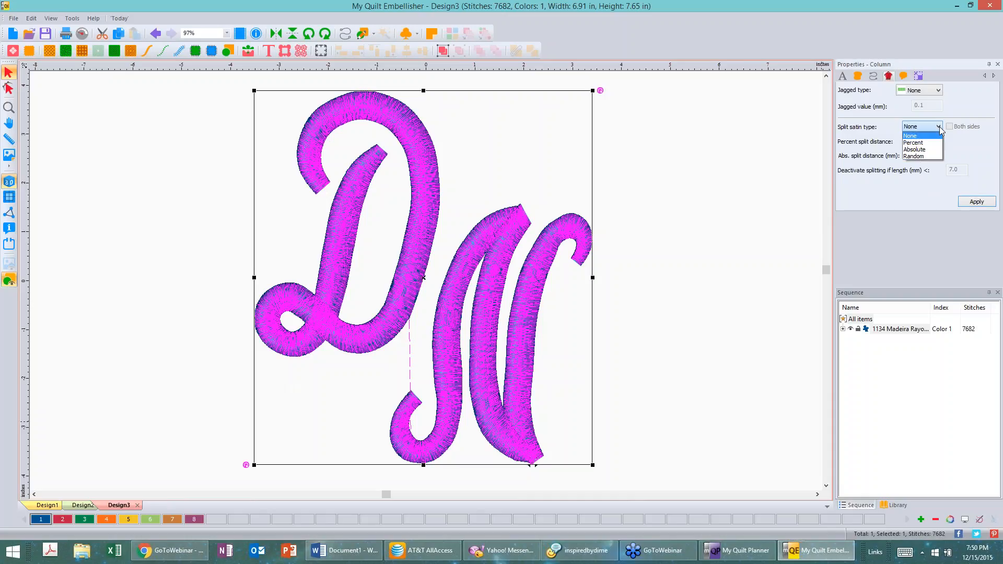
{"action": "left_click", "coordinate": [933, 158]}
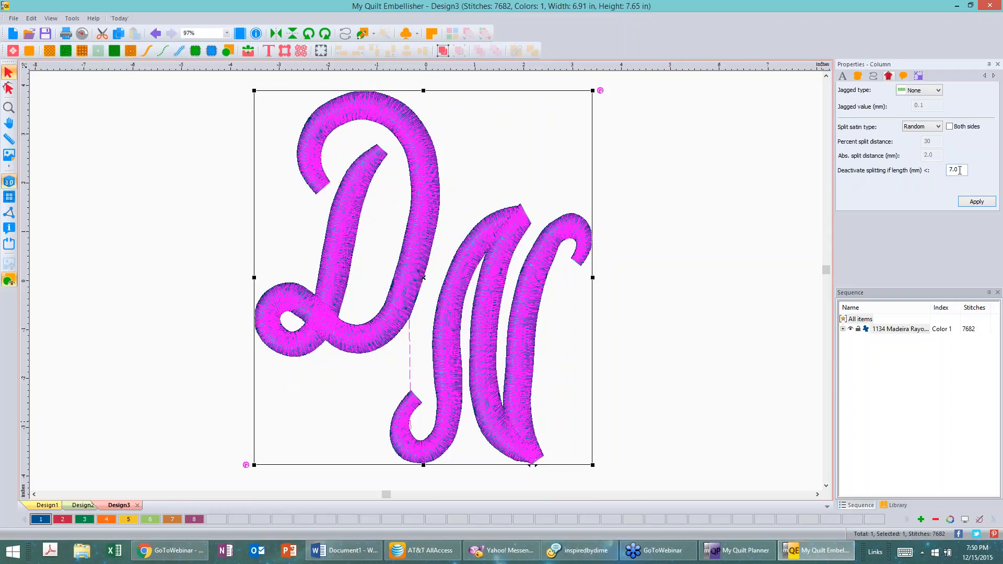
{"action": "left_click", "coordinate": [976, 202]}
{"action": "left_click", "coordinate": [750, 203]}
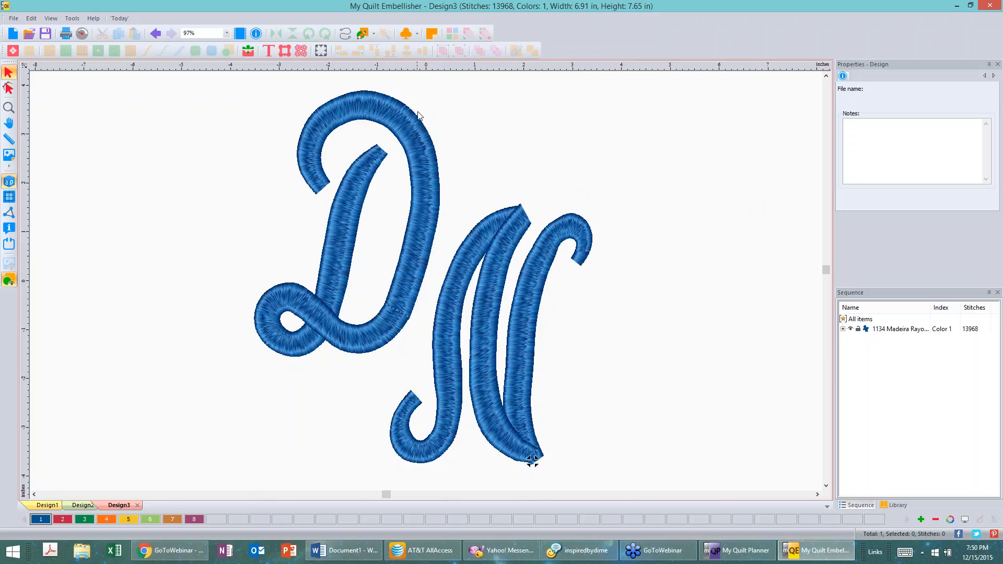
Step: Set the DN monogram's split satin type to Percent with a 50 percent split distance, apply it and deselect the lettering
{"action": "left_click", "coordinate": [375, 105]}
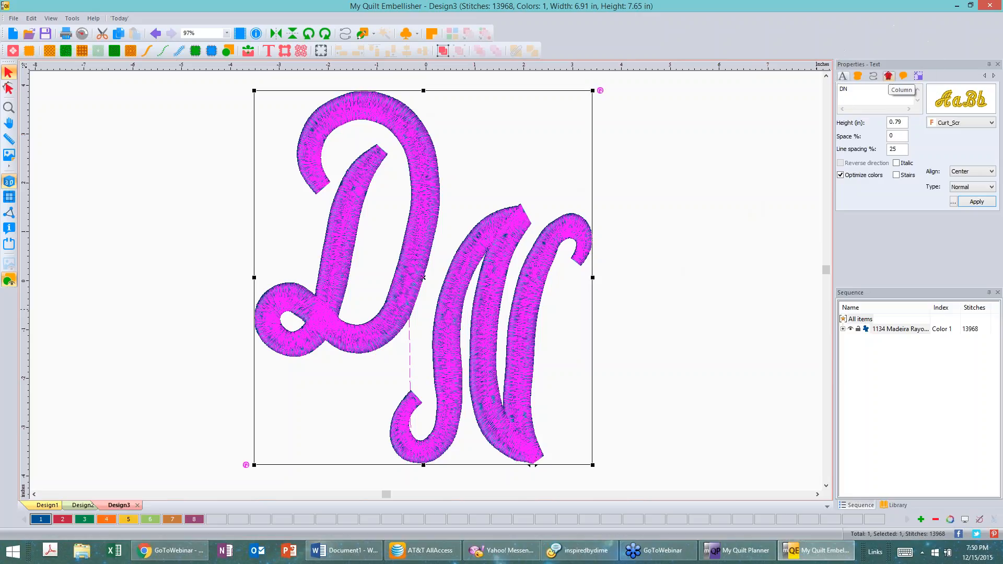
{"action": "left_click", "coordinate": [888, 76]}
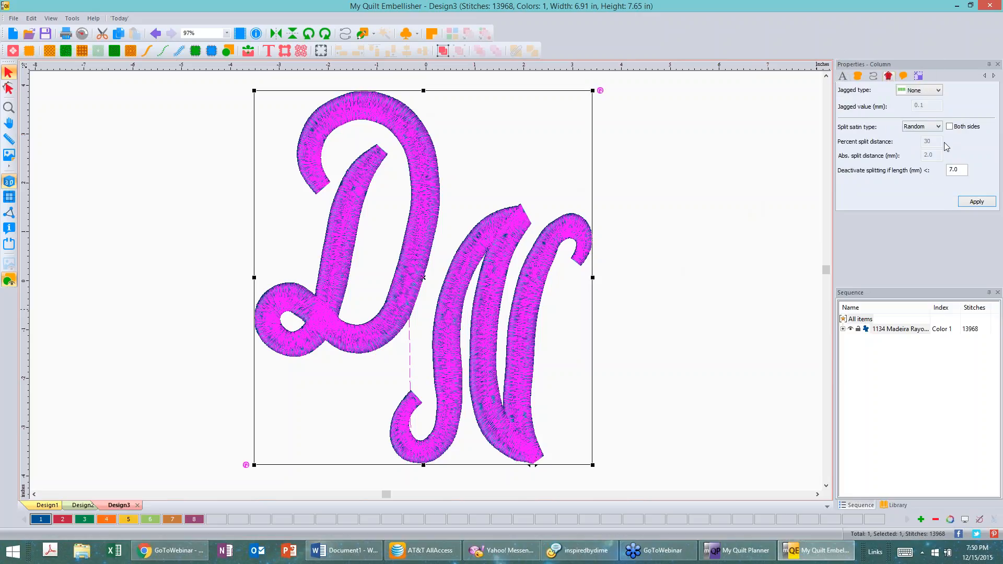
{"action": "left_click", "coordinate": [939, 126]}
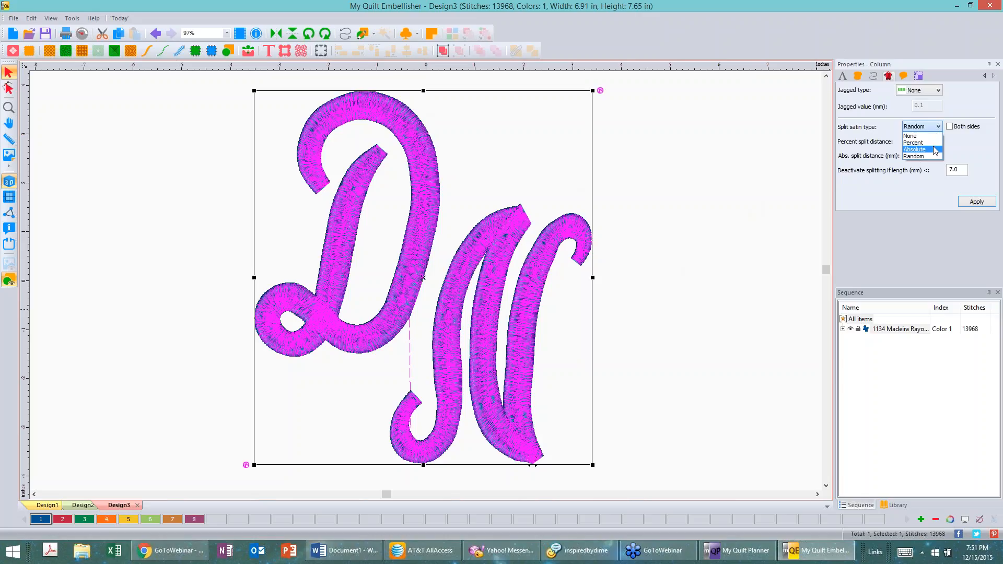
{"action": "left_click", "coordinate": [934, 144]}
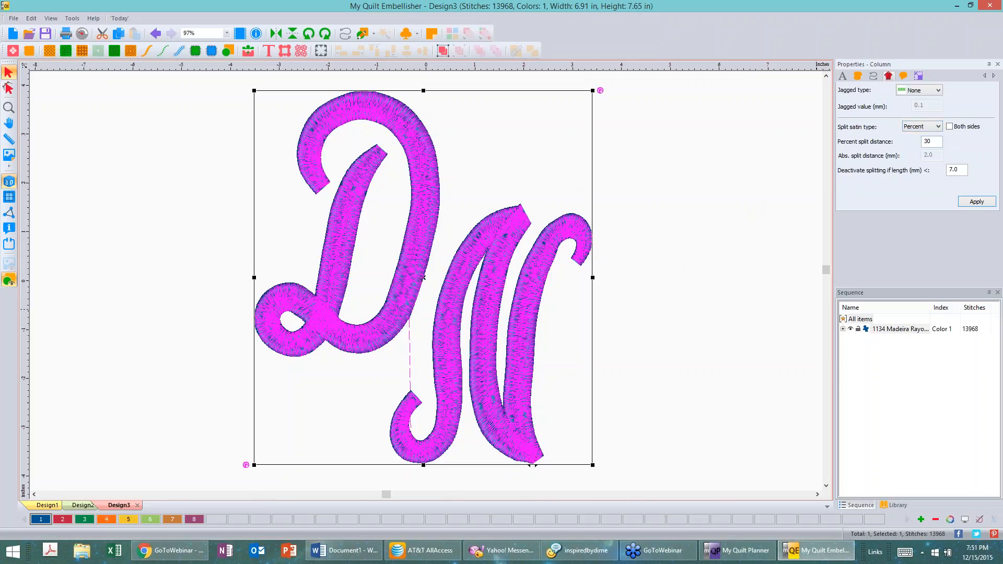
{"action": "left_click_drag", "start_coordinate": [934, 143], "coordinate": [911, 141]}
{"action": "type", "text": "50"}
{"action": "left_click", "coordinate": [977, 202]}
{"action": "left_click", "coordinate": [734, 153]}
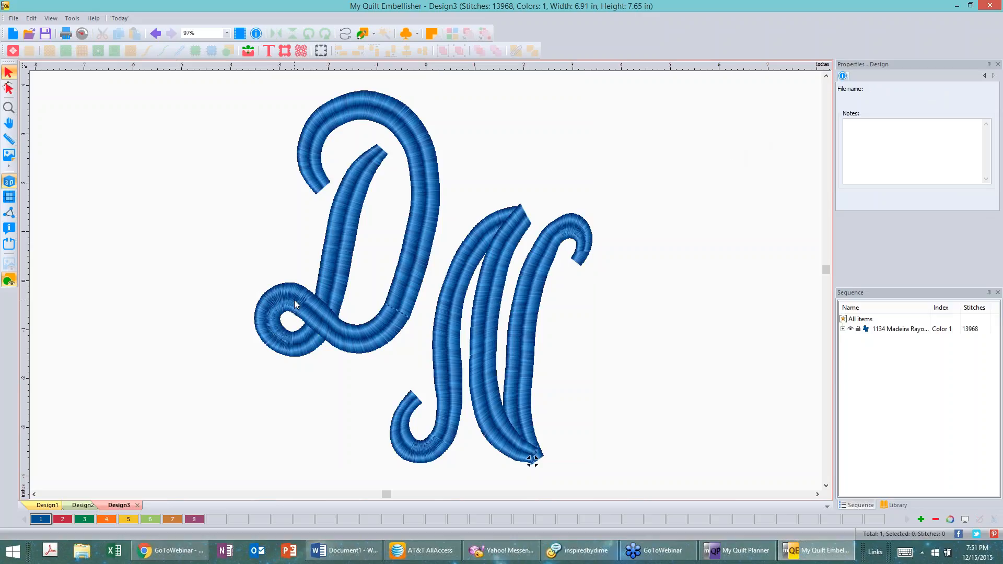
Step: Set the DN monogram's splitting to deactivate for stitch lengths below 2 mm, apply it and deselect the lettering
{"action": "left_click", "coordinate": [393, 111]}
{"action": "left_click", "coordinate": [397, 112]}
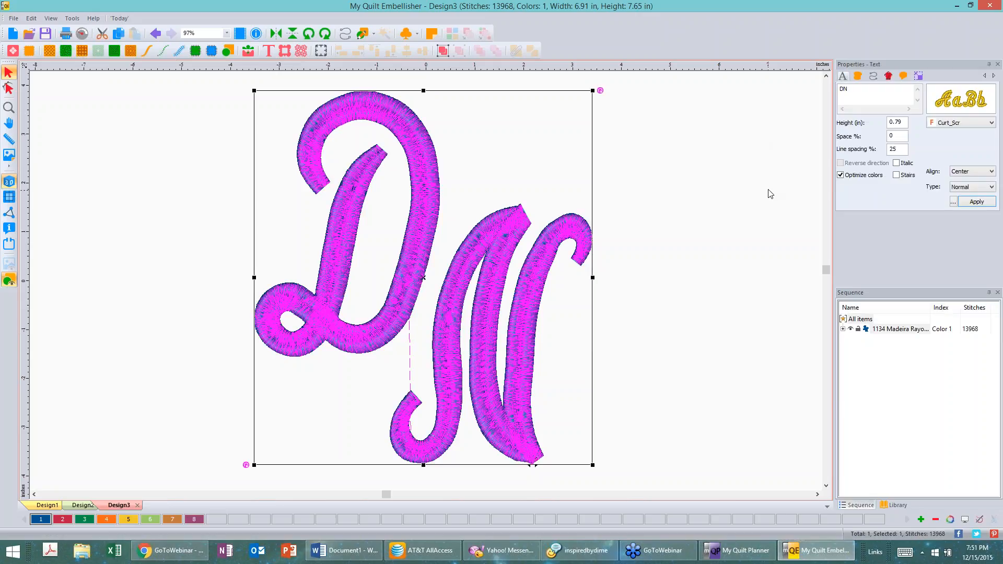
{"action": "left_click", "coordinate": [888, 76]}
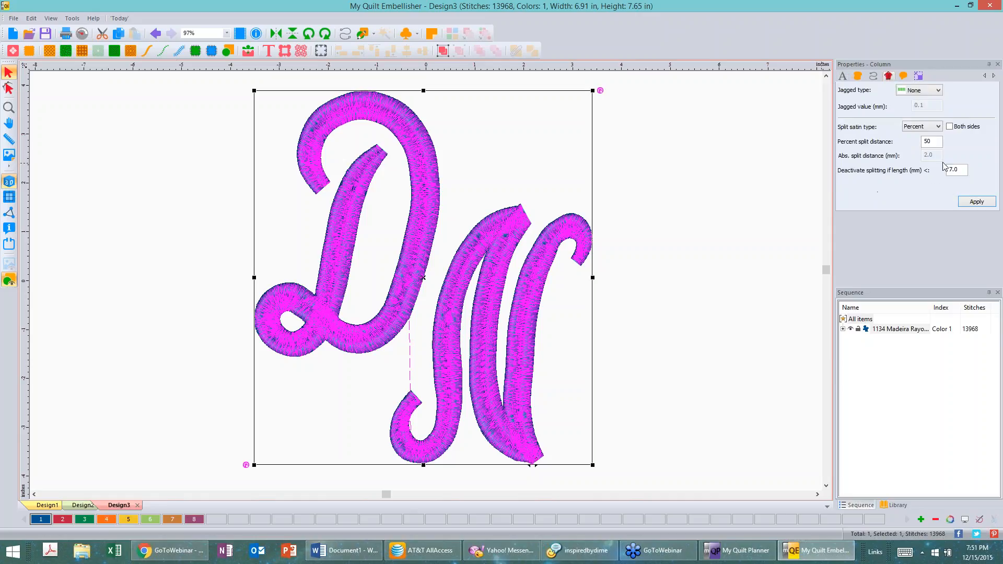
{"action": "left_click_drag", "start_coordinate": [961, 170], "coordinate": [944, 168]}
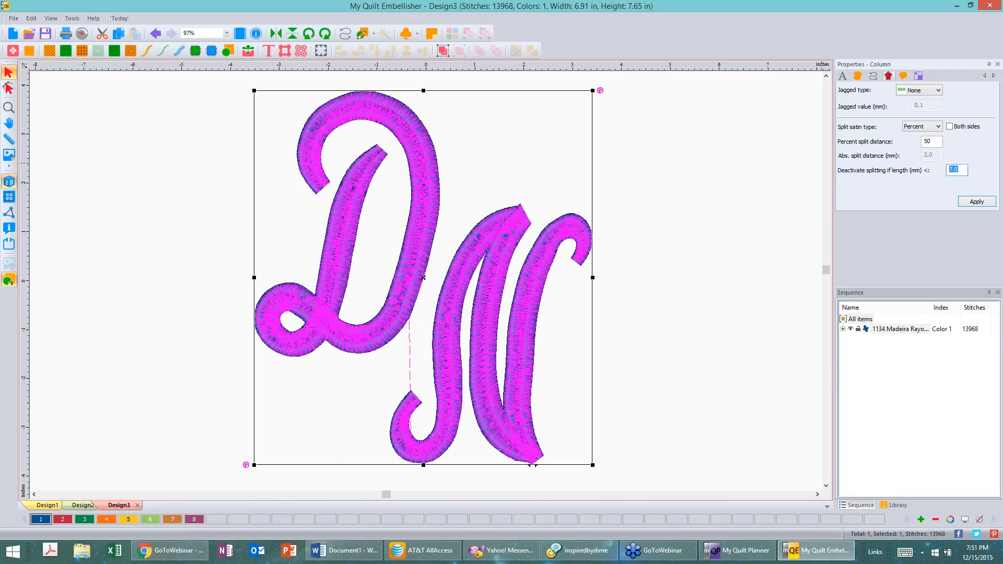
{"action": "type", "text": "2"}
{"action": "left_click", "coordinate": [985, 204]}
{"action": "left_click", "coordinate": [735, 217]}
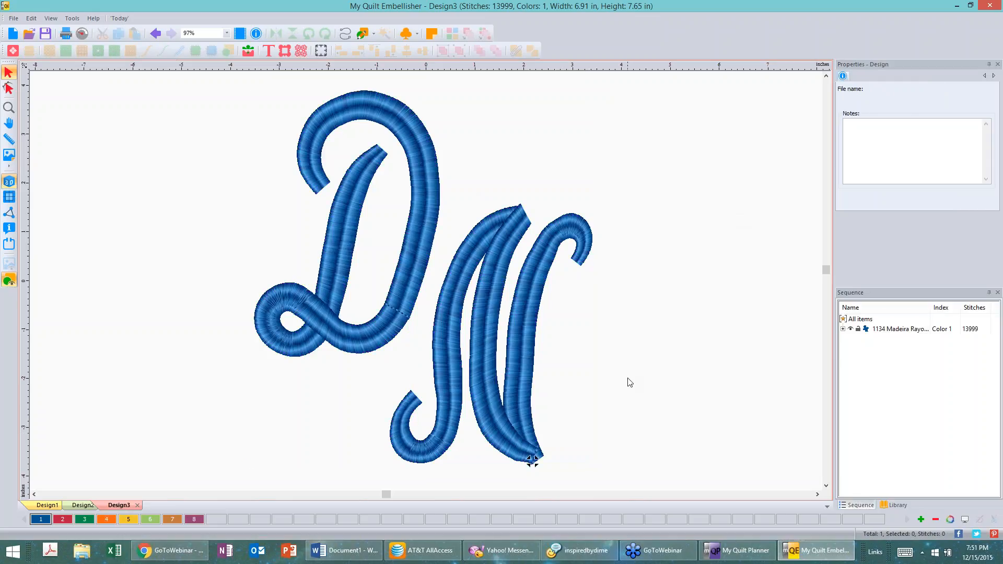
Step: Change the DN monogram's split satin to Absolute on both sides with a 2.0 mm split distance, apply it and deselect the lettering
{"action": "scroll", "coordinate": [631, 376], "scroll_direction": "down", "scroll_amount": 1}
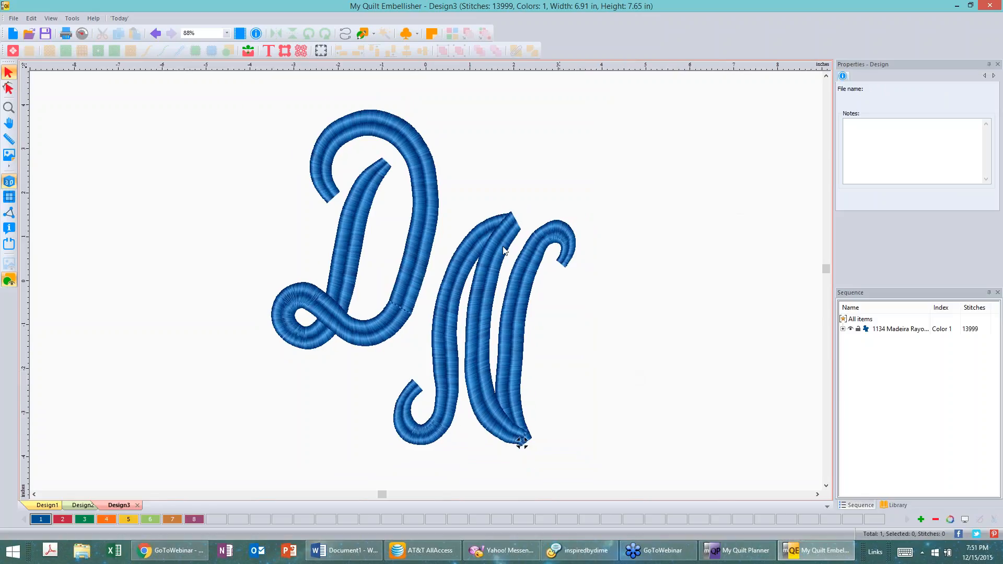
{"action": "left_click", "coordinate": [530, 261]}
{"action": "left_click", "coordinate": [521, 443]}
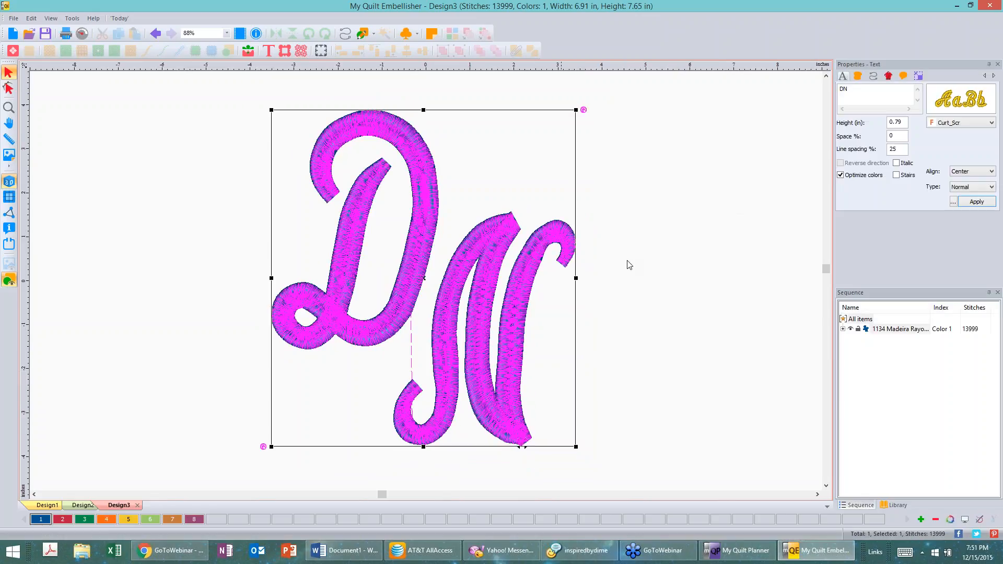
{"action": "left_click", "coordinate": [888, 76]}
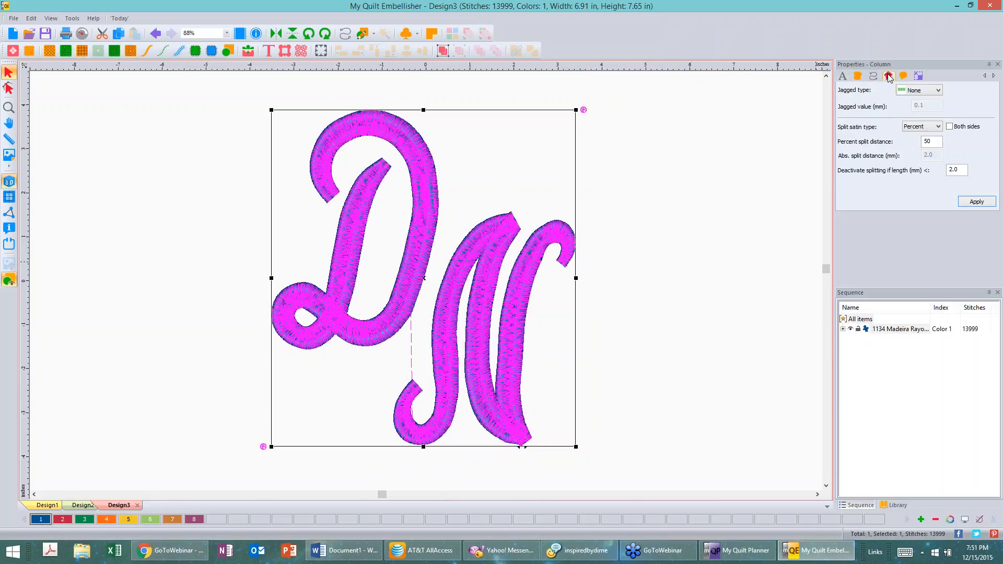
{"action": "left_click", "coordinate": [950, 127]}
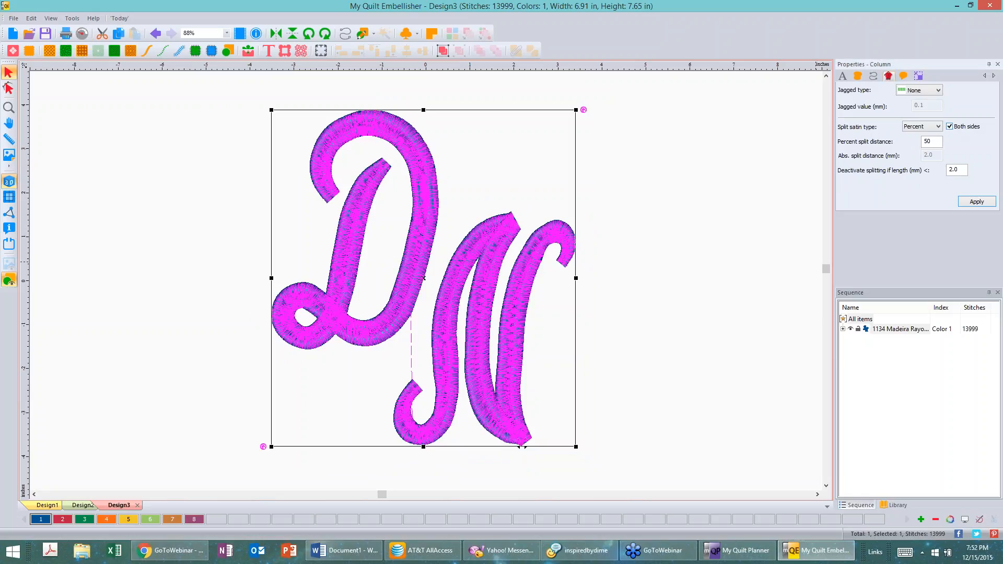
{"action": "double_click", "coordinate": [937, 141]}
{"action": "left_click", "coordinate": [941, 127]}
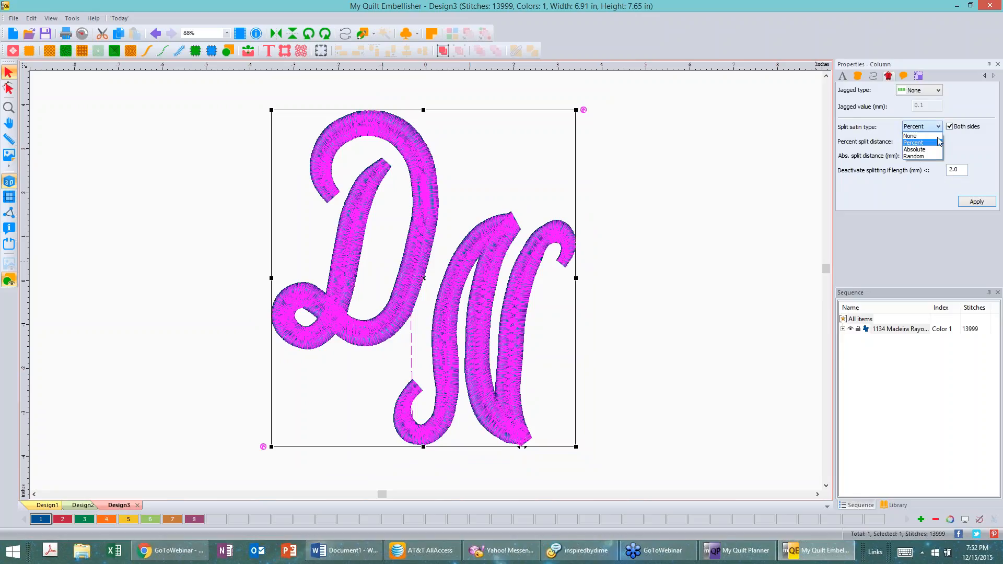
{"action": "left_click", "coordinate": [932, 150]}
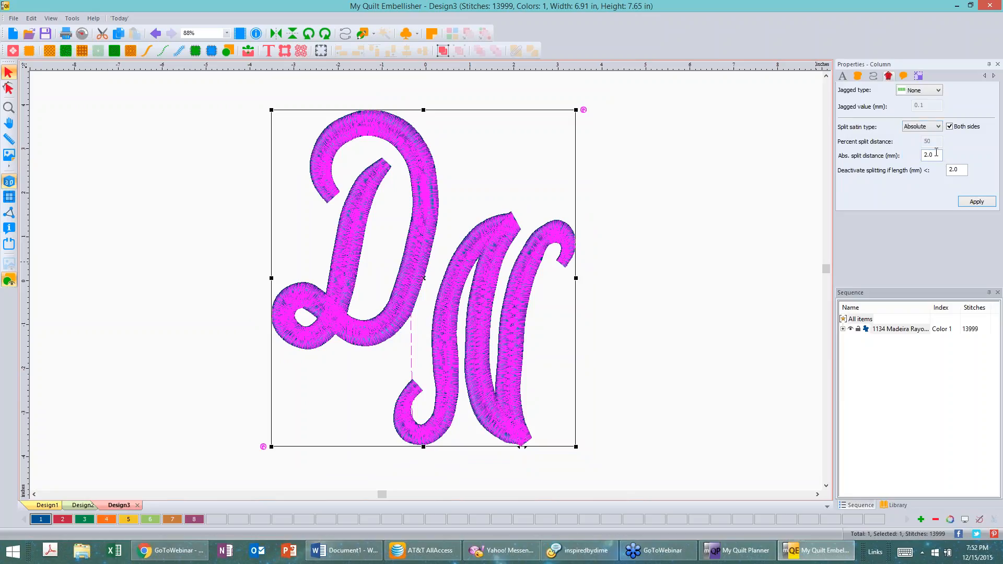
{"action": "left_click", "coordinate": [981, 203]}
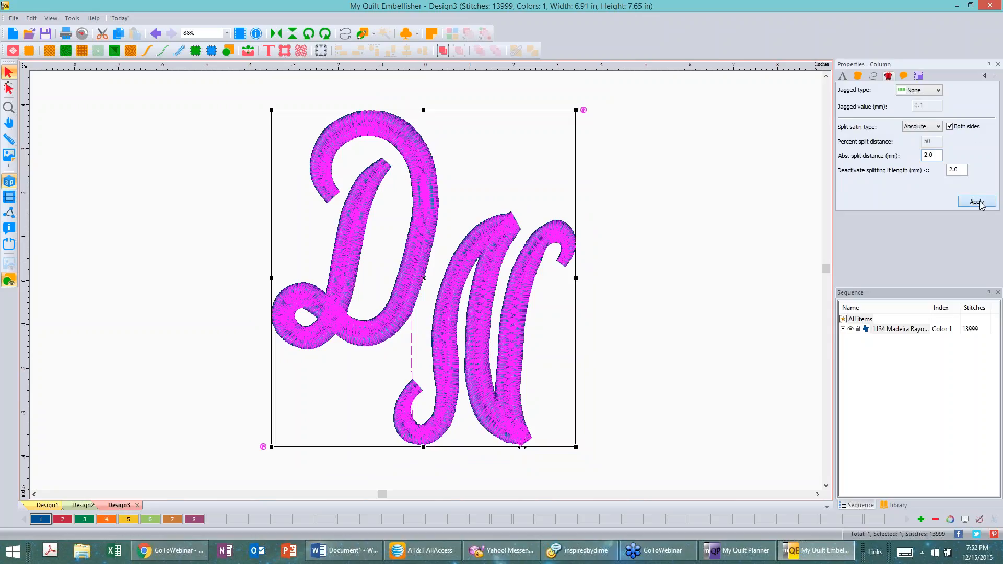
{"action": "left_click", "coordinate": [668, 180]}
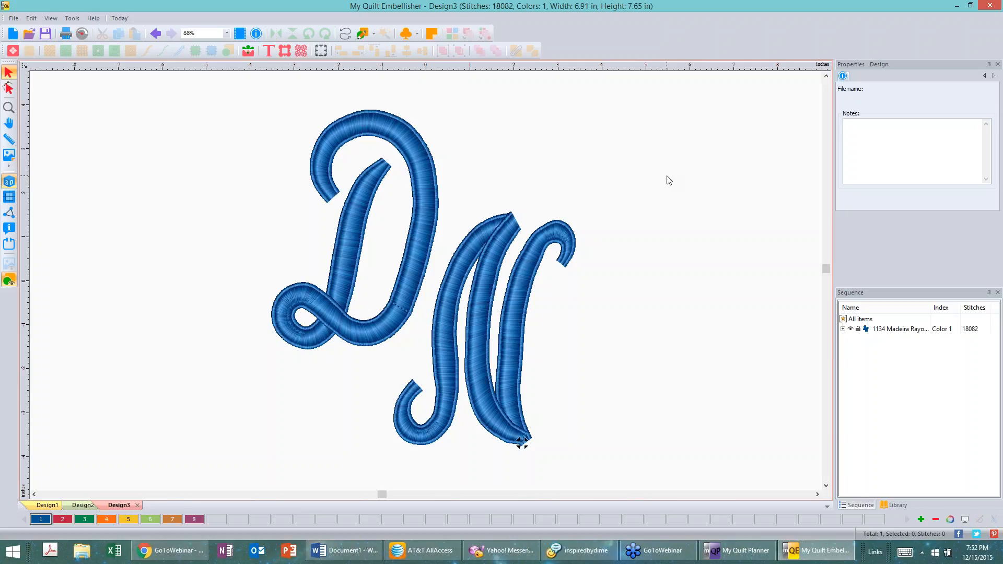
Step: Insert the Flourish 10 decor into the monogram design
{"action": "left_click", "coordinate": [301, 51]}
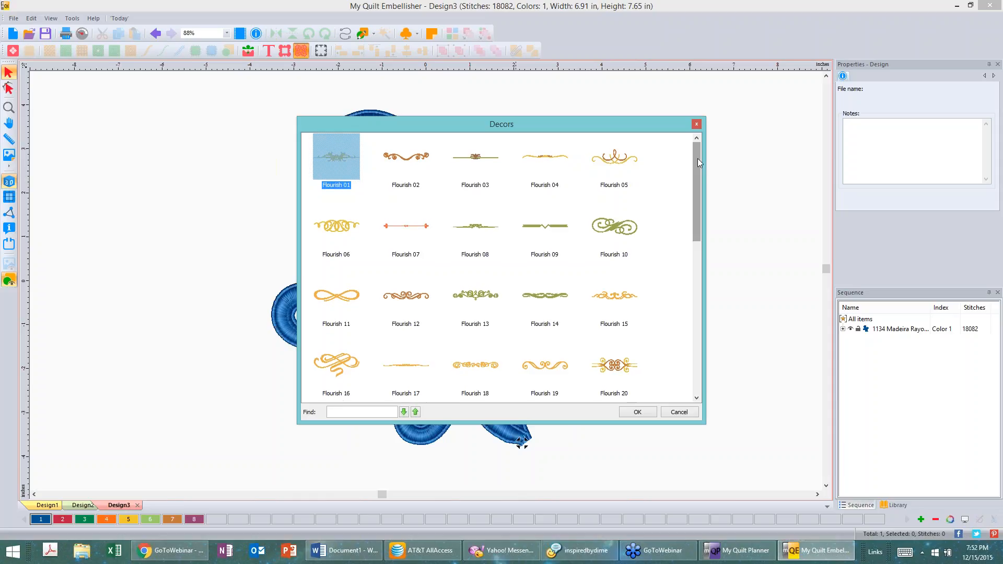
{"action": "scroll", "coordinate": [698, 158], "scroll_direction": "down", "scroll_amount": 2}
{"action": "left_click_drag", "start_coordinate": [700, 195], "coordinate": [704, 315]}
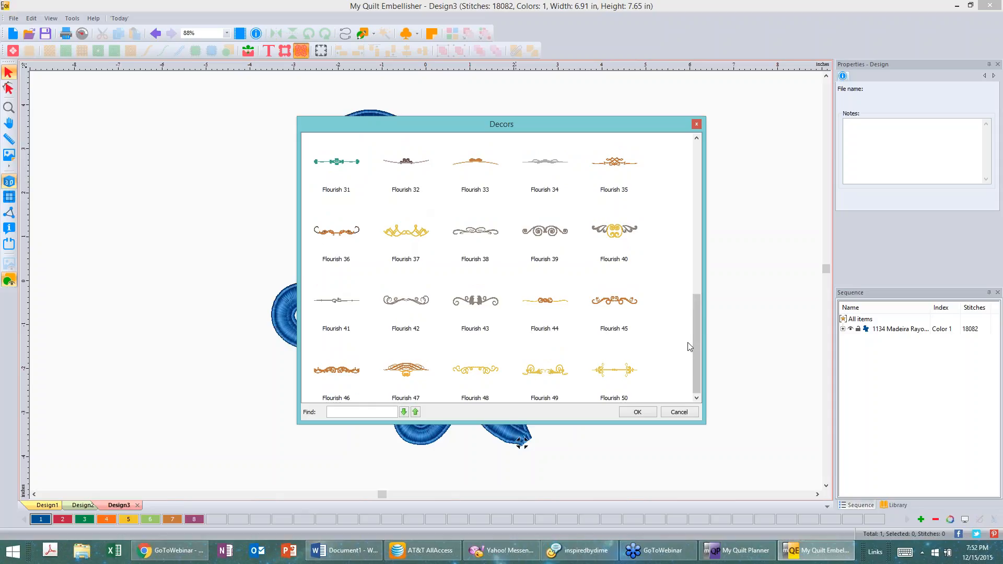
{"action": "left_click_drag", "start_coordinate": [694, 328], "coordinate": [701, 176]}
{"action": "left_click", "coordinate": [619, 218]}
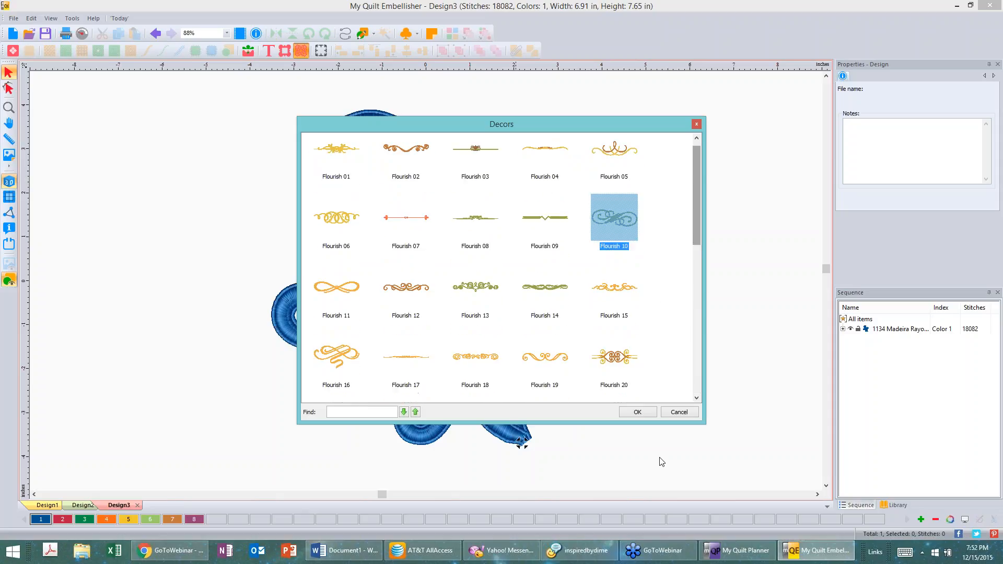
{"action": "left_click", "coordinate": [637, 411]}
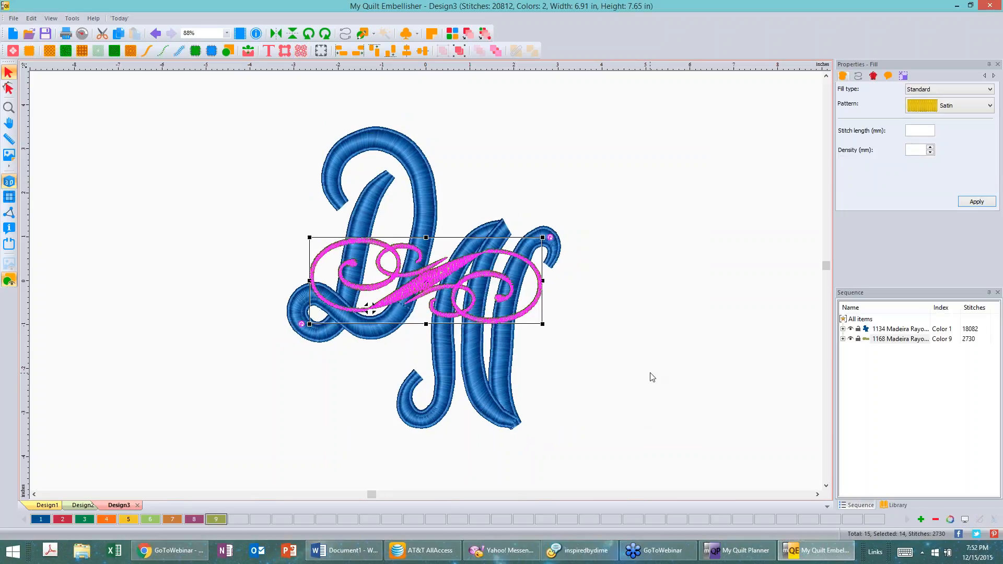
Step: Move the flourish below and left of the D's lower loop, rotate it to slope down towards the N, and deselect it
{"action": "left_click_drag", "start_coordinate": [426, 279], "coordinate": [262, 382]}
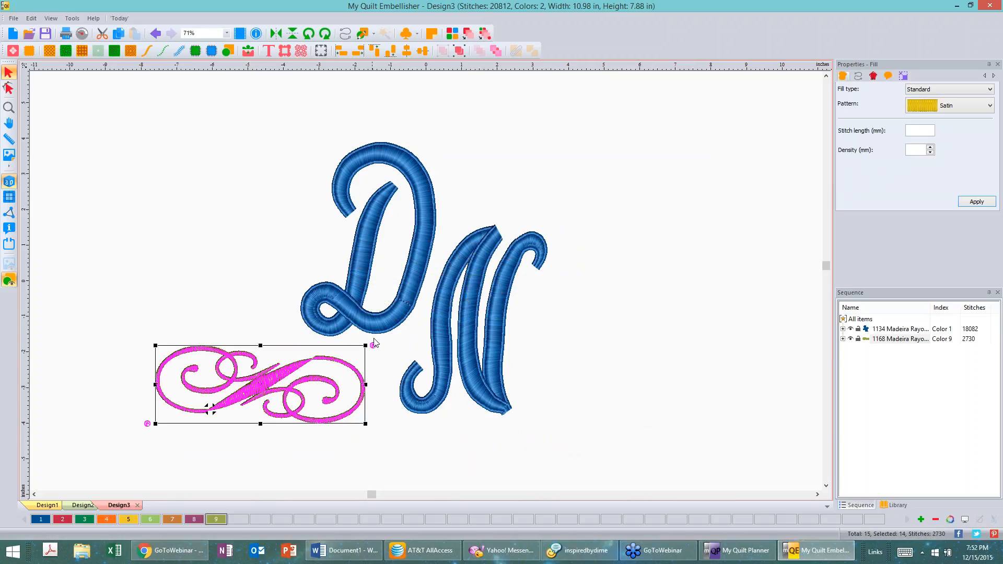
{"action": "left_click_drag", "start_coordinate": [373, 347], "coordinate": [370, 455]}
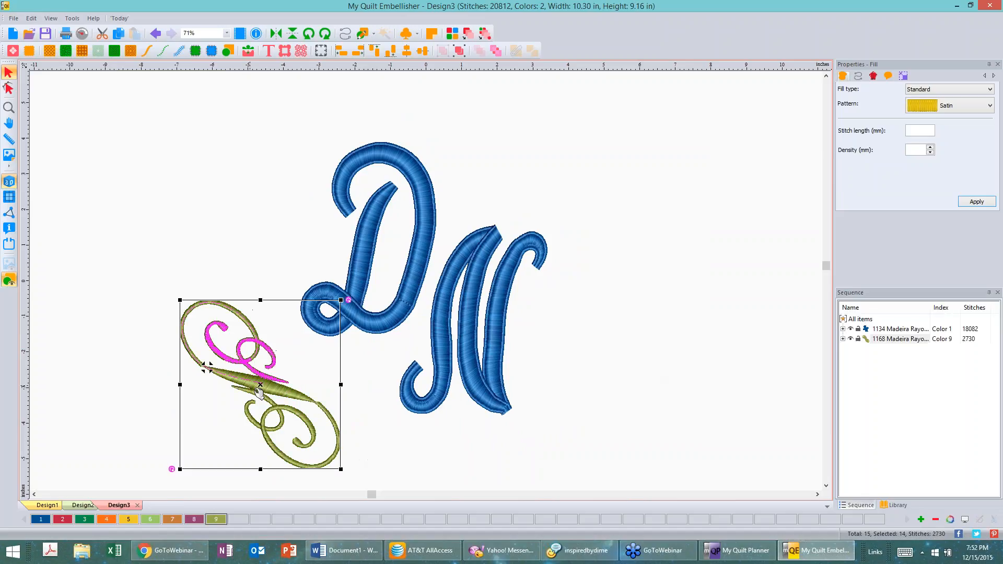
{"action": "left_click_drag", "start_coordinate": [180, 375], "coordinate": [207, 367]}
{"action": "left_click_drag", "start_coordinate": [206, 367], "coordinate": [224, 331]}
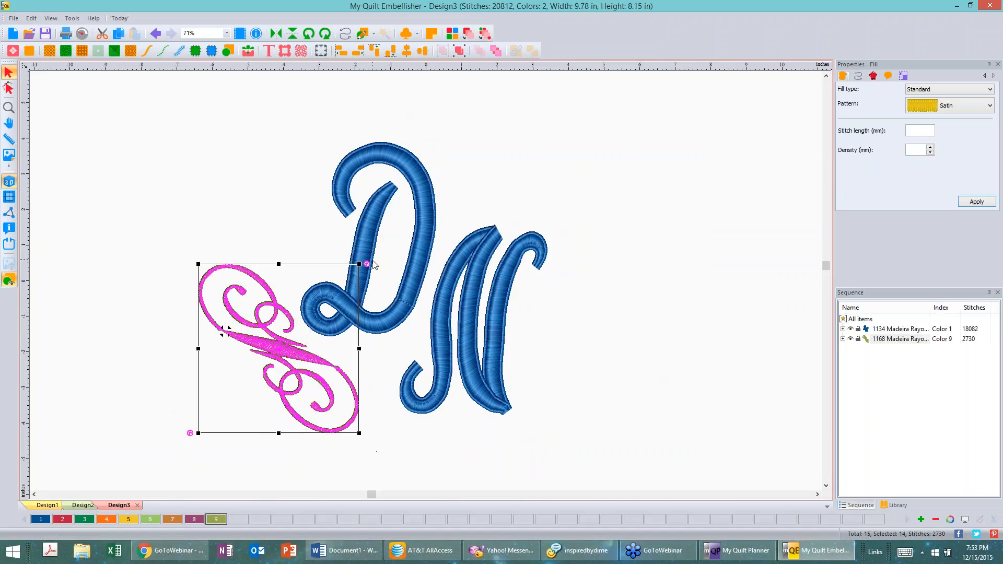
{"action": "left_click_drag", "start_coordinate": [348, 255], "coordinate": [326, 246]}
{"action": "left_click_drag", "start_coordinate": [267, 355], "coordinate": [284, 373]}
{"action": "left_click", "coordinate": [584, 357]}
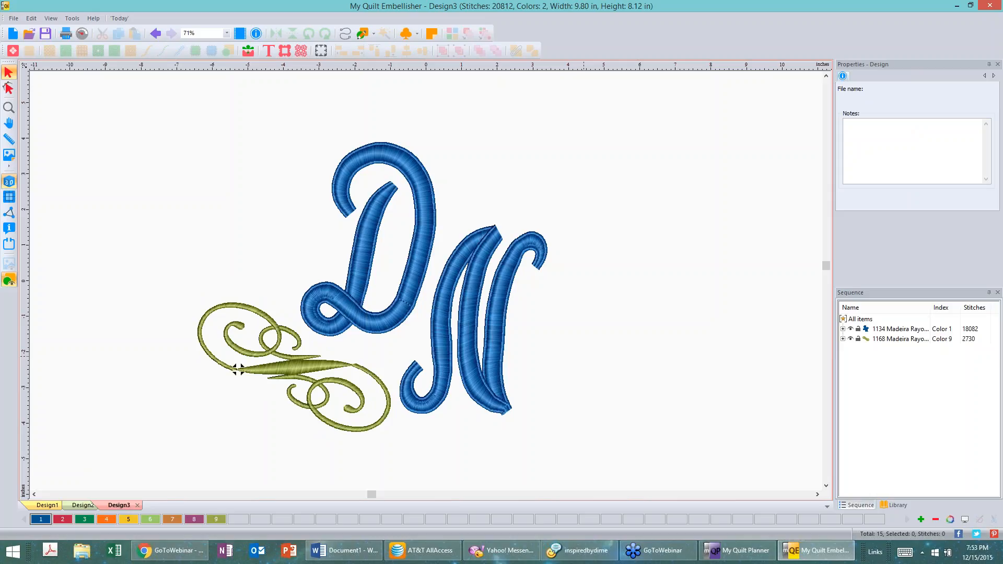
Step: Set the flourish's split satin to Absolute on both sides, with split distance and deactivation length both 2 mm, apply it and deselect
{"action": "left_click", "coordinate": [299, 370]}
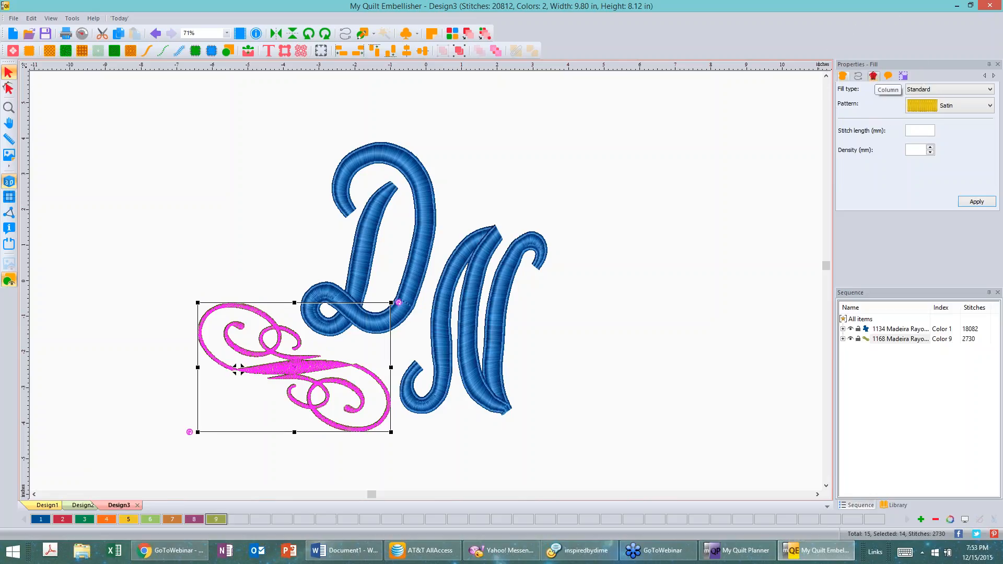
{"action": "left_click", "coordinate": [873, 77]}
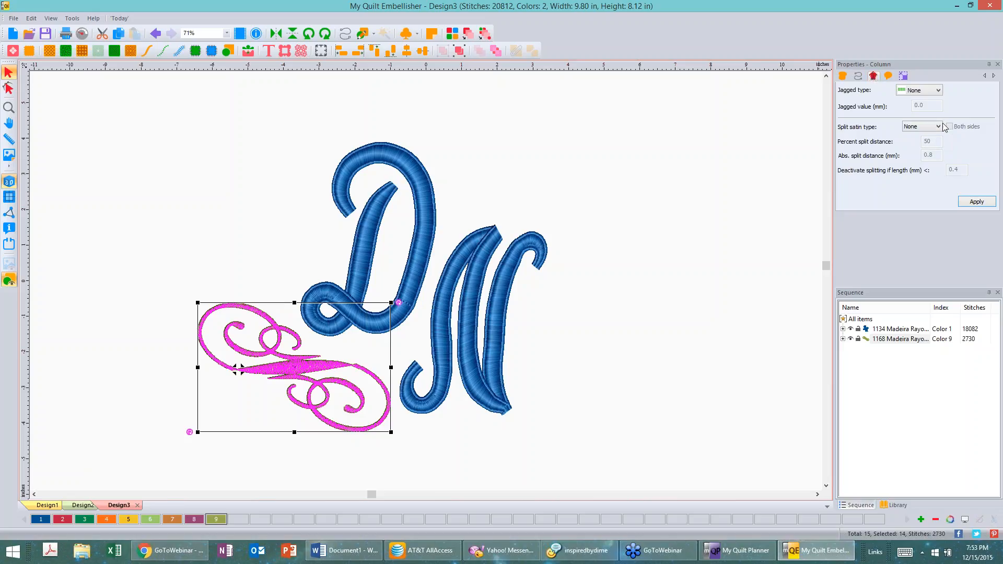
{"action": "left_click", "coordinate": [938, 127]}
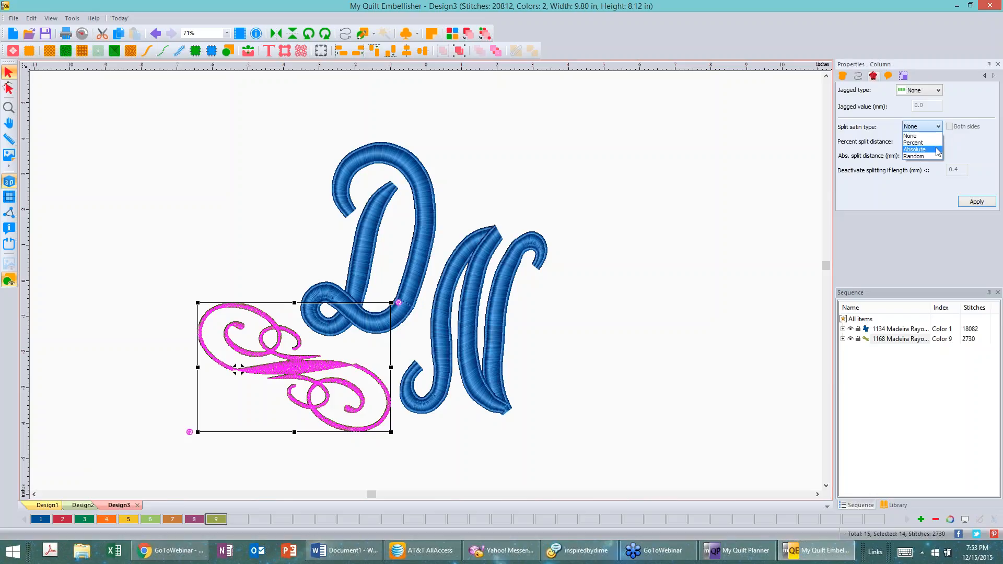
{"action": "left_click", "coordinate": [939, 150]}
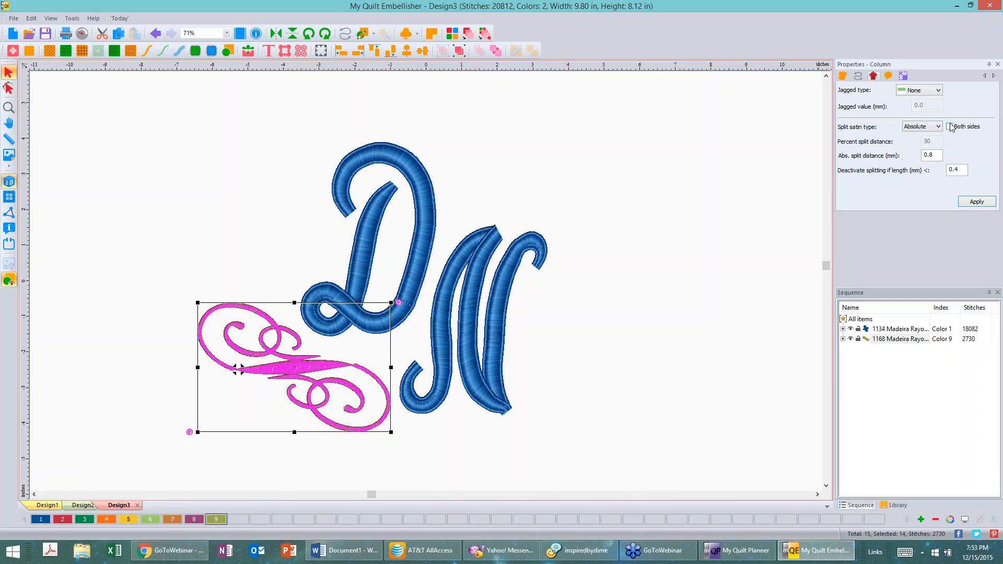
{"action": "left_click", "coordinate": [950, 126]}
{"action": "left_click_drag", "start_coordinate": [935, 155], "coordinate": [929, 155]}
{"action": "key", "text": "BackSpace"}
{"action": "type", "text": "2"}
{"action": "left_click_drag", "start_coordinate": [959, 169], "coordinate": [954, 167]}
{"action": "type", "text": "2"}
{"action": "left_click", "coordinate": [975, 203]}
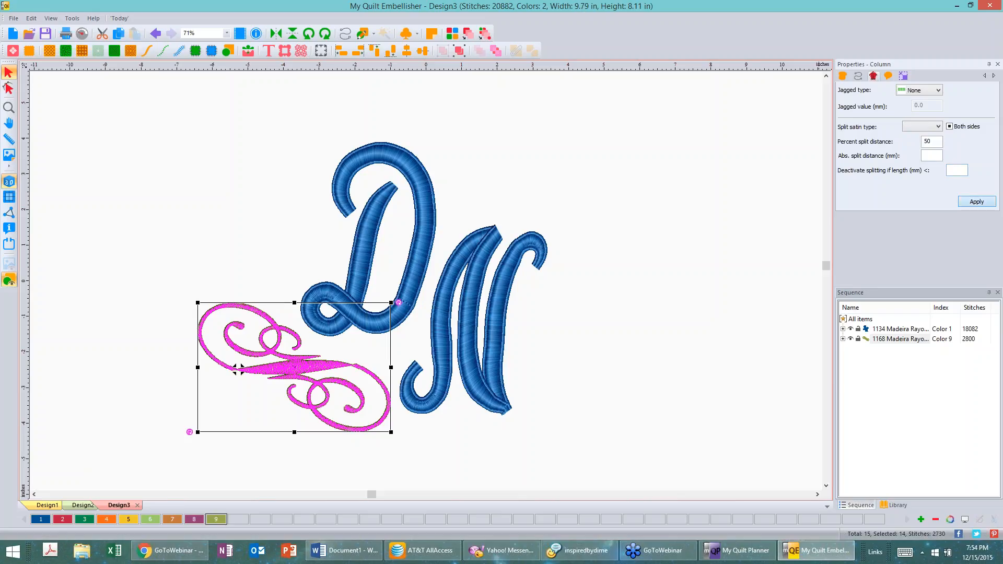
{"action": "left_click", "coordinate": [619, 217]}
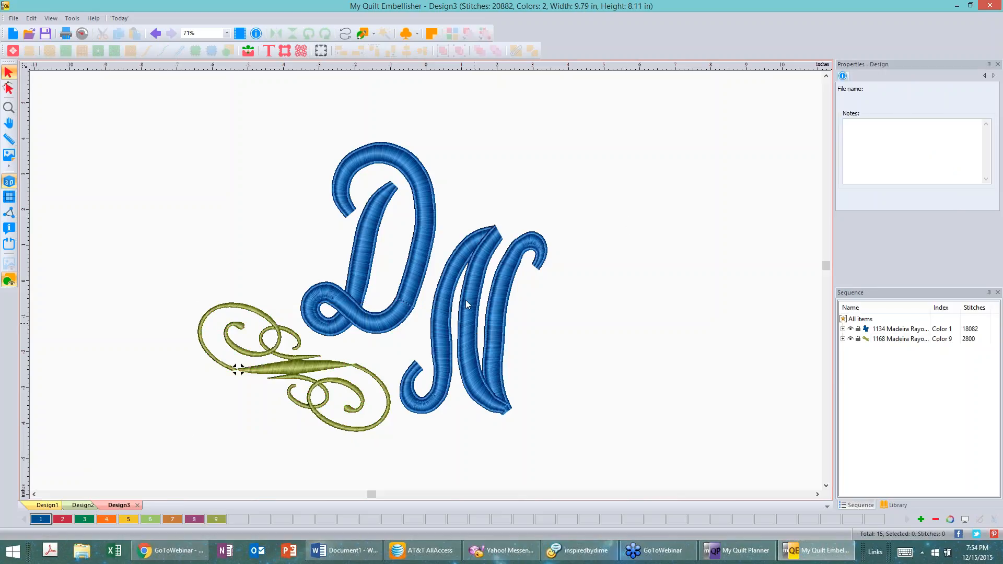
Step: Enlarge the flourish proportionally to about 8.18 in wide and 5.46 in high, and deselect it
{"action": "left_click", "coordinate": [321, 364]}
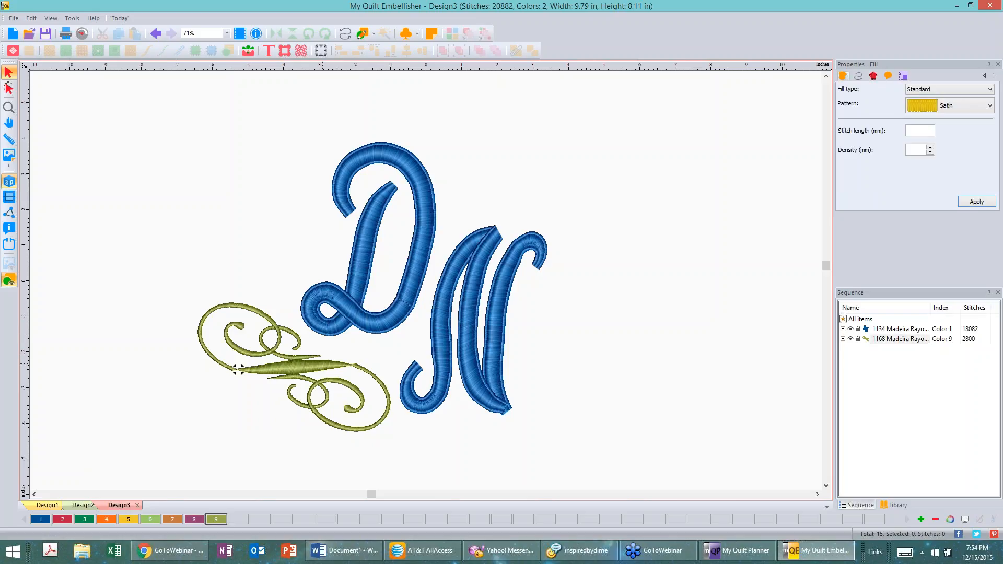
{"action": "left_click", "coordinate": [238, 370]}
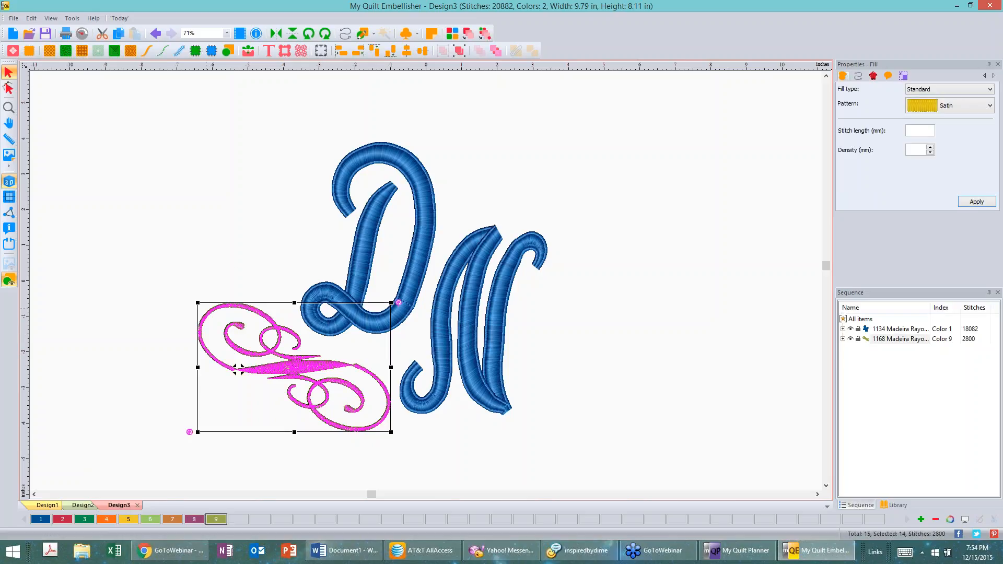
{"action": "left_click_drag", "start_coordinate": [197, 302], "coordinate": [108, 213]}
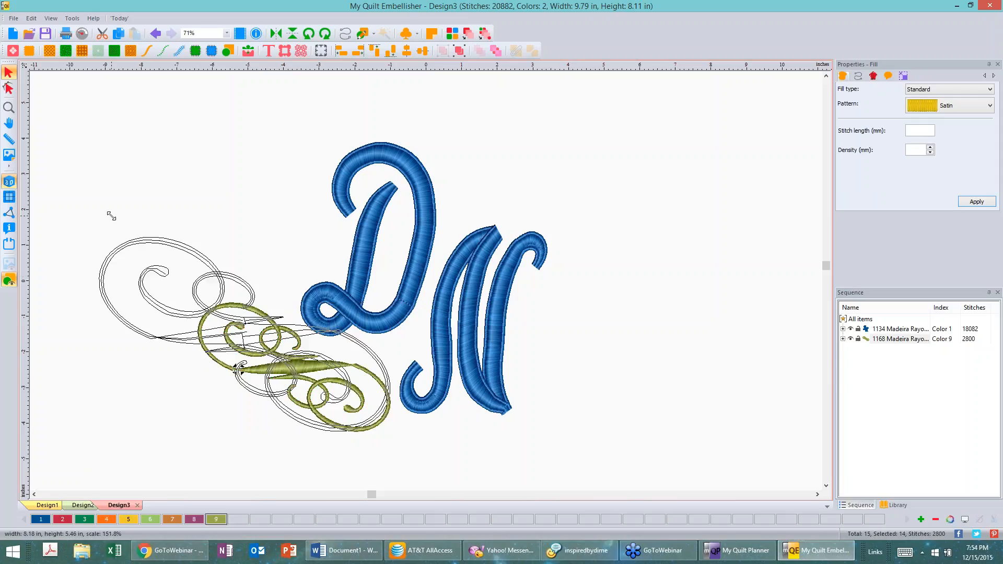
{"action": "left_click", "coordinate": [678, 267]}
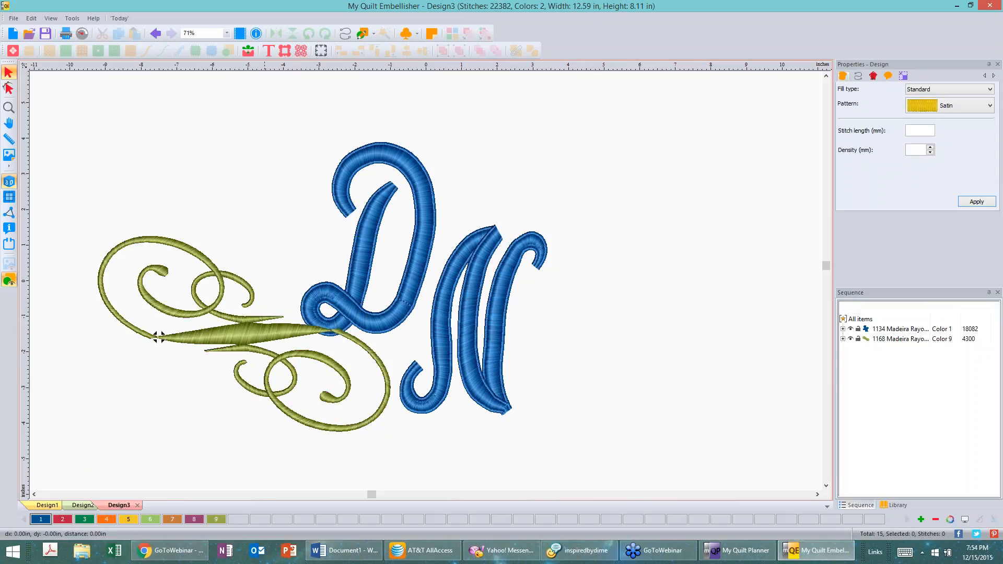
Step: Move the flourish about 0.6 in left and 0.9 in down, clear of the D's lower loop, and deselect it
{"action": "left_click", "coordinate": [158, 337]}
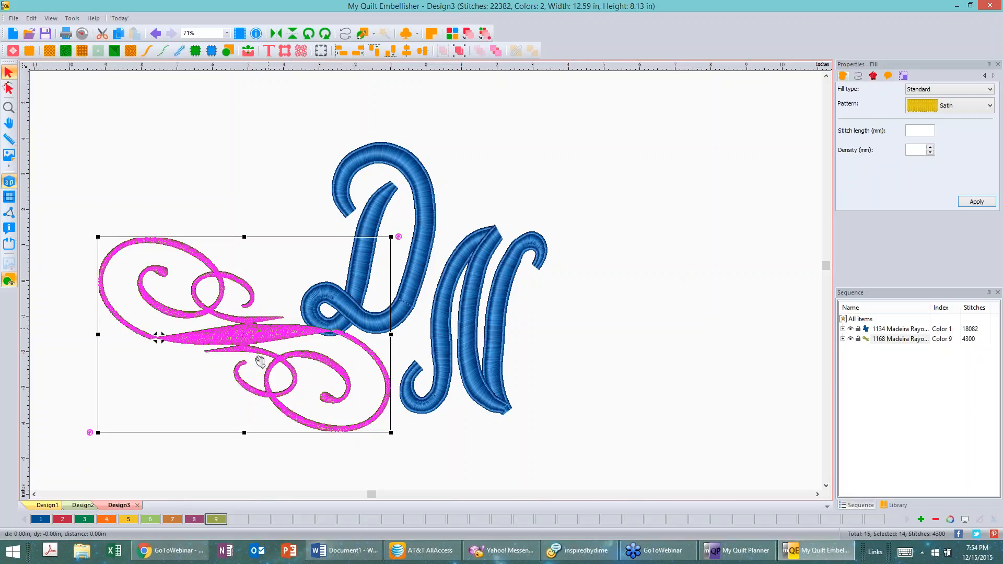
{"action": "left_click_drag", "start_coordinate": [260, 360], "coordinate": [239, 392]}
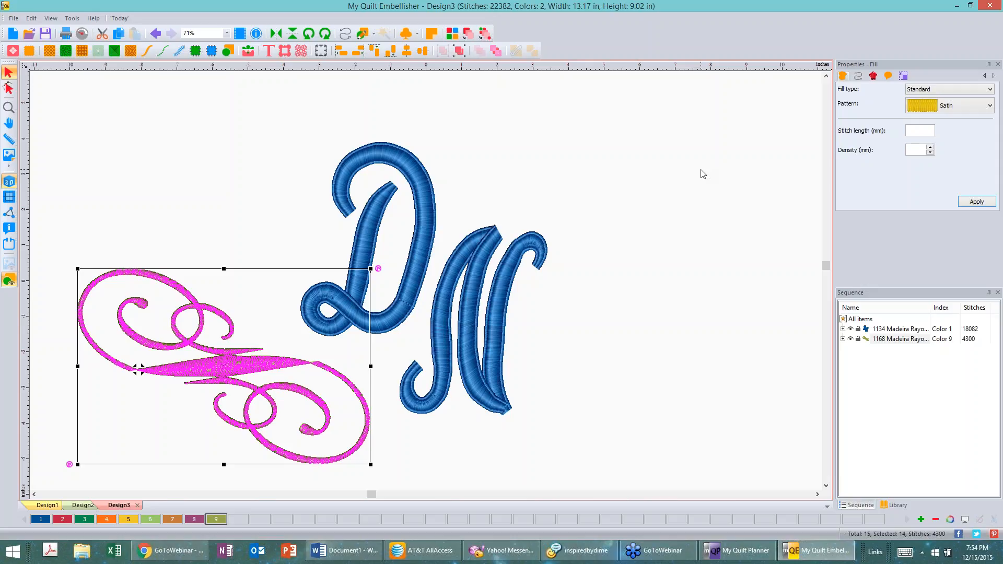
{"action": "left_click", "coordinate": [696, 172]}
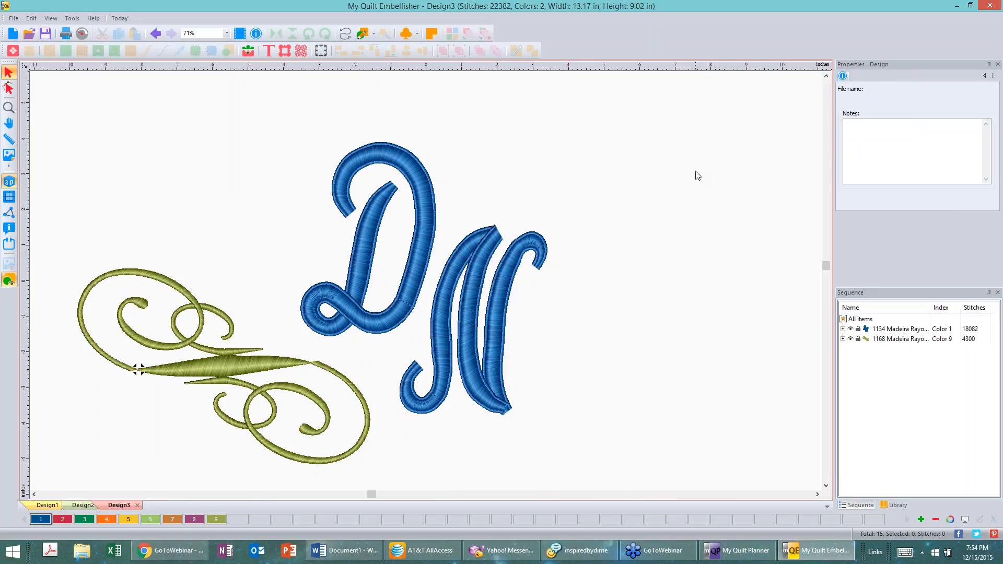
Step: List the flourish's individual run and satin objects in the sequence, ungroup the flourish and deselect it
{"action": "left_click", "coordinate": [248, 367]}
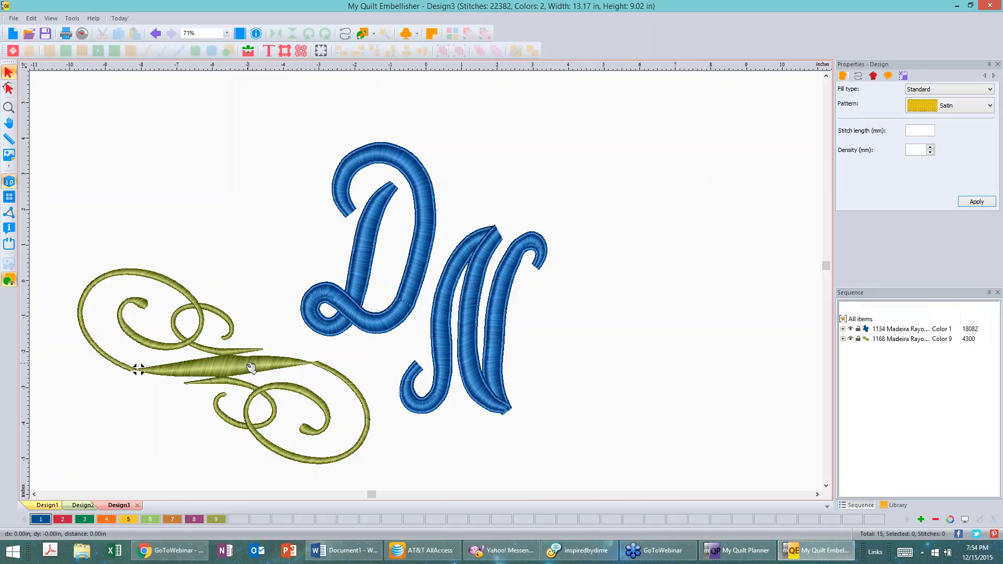
{"action": "left_click", "coordinate": [843, 339]}
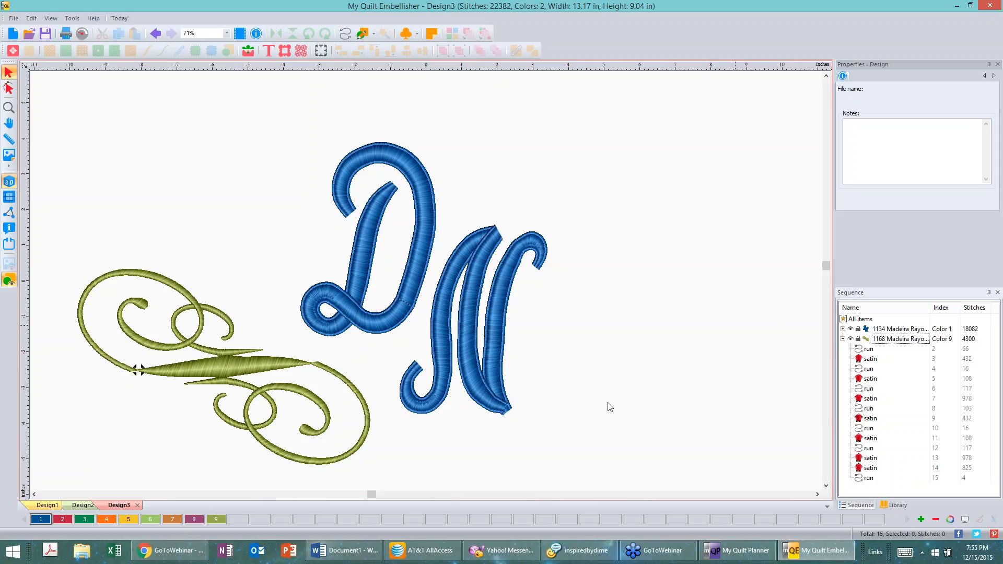
{"action": "left_click", "coordinate": [253, 389]}
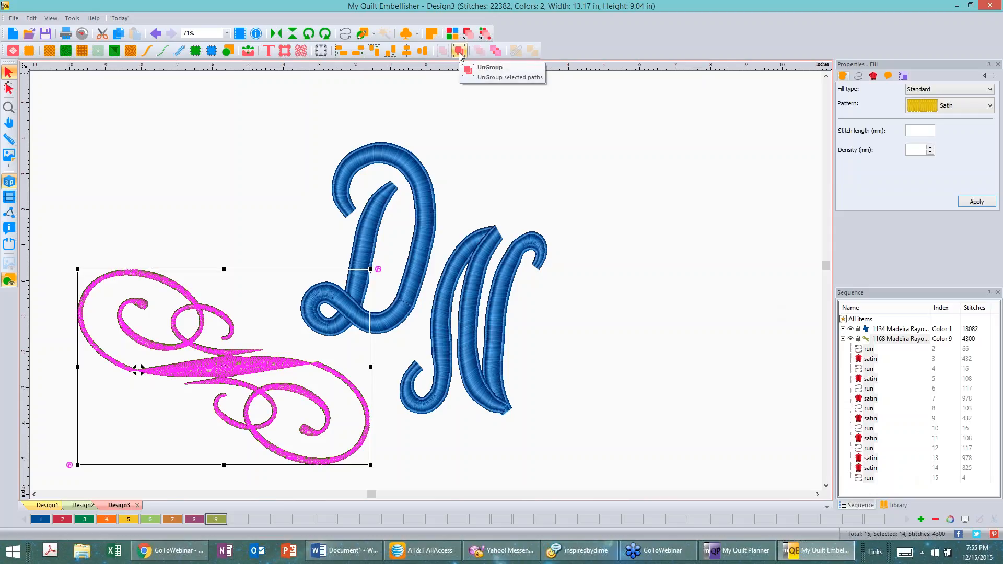
{"action": "left_click", "coordinate": [459, 51]}
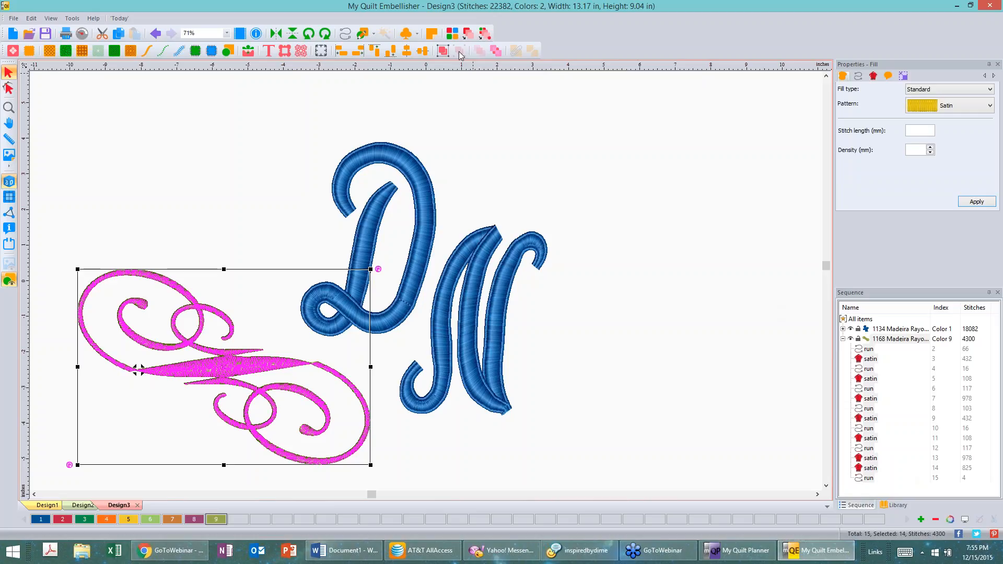
{"action": "left_click", "coordinate": [656, 389]}
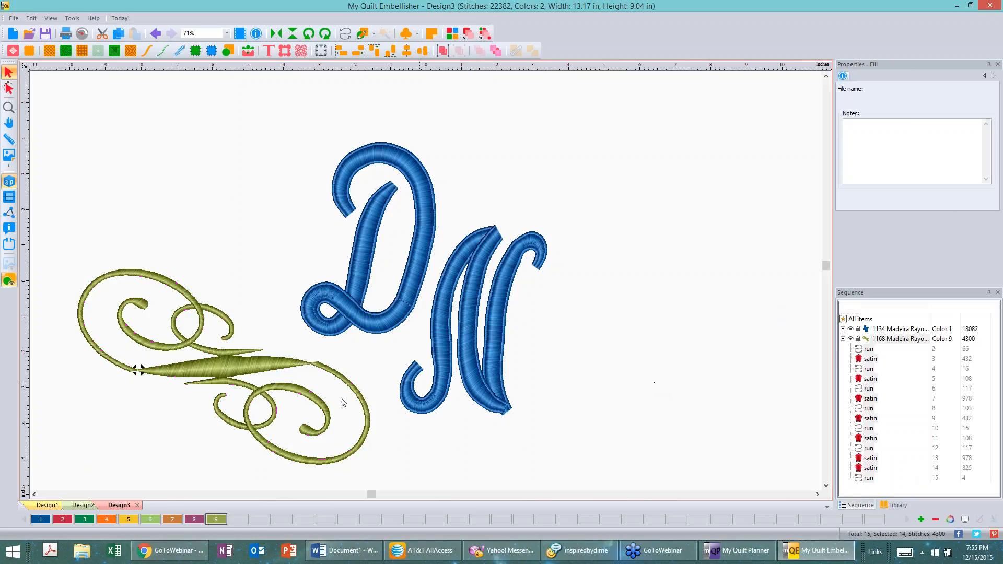
Step: Delete the flourish's small lower inner curl and the thin spike below its centre bar, including their underlying run stitches
{"action": "left_click", "coordinate": [237, 385]}
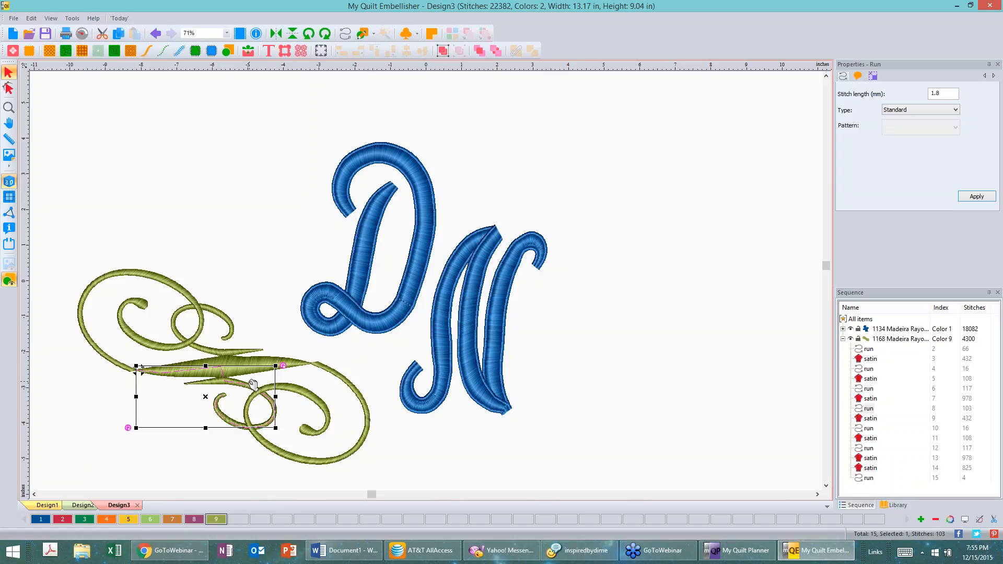
{"action": "key", "text": "Delete"}
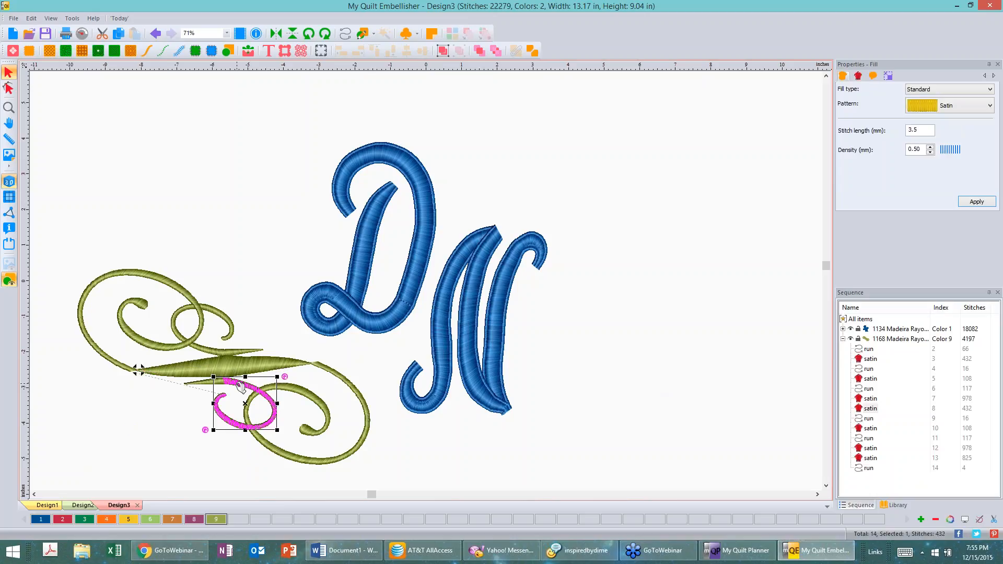
{"action": "key", "text": "Delete"}
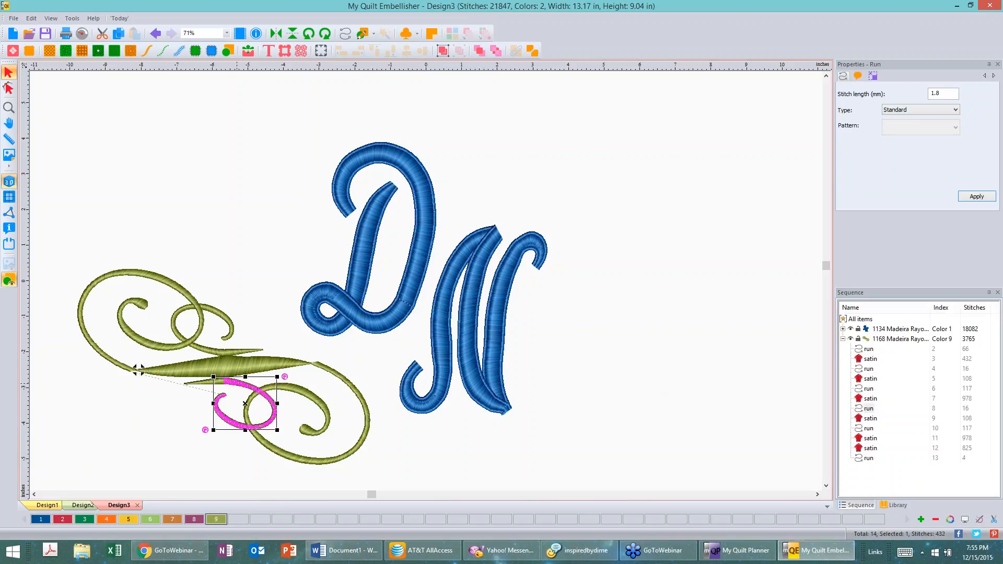
{"action": "key", "text": "Delete"}
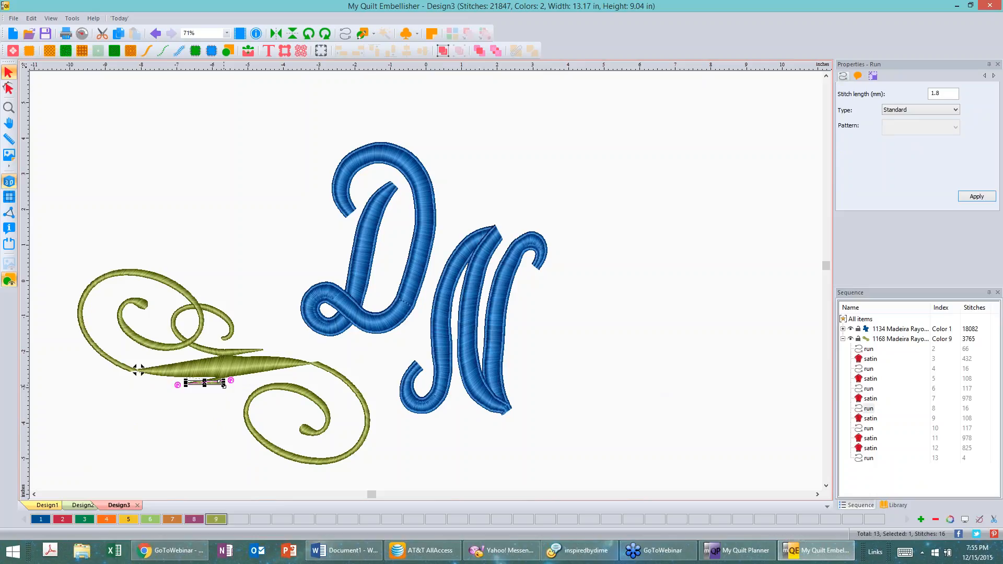
{"action": "key", "text": "Delete"}
{"action": "key", "text": "Delete"}
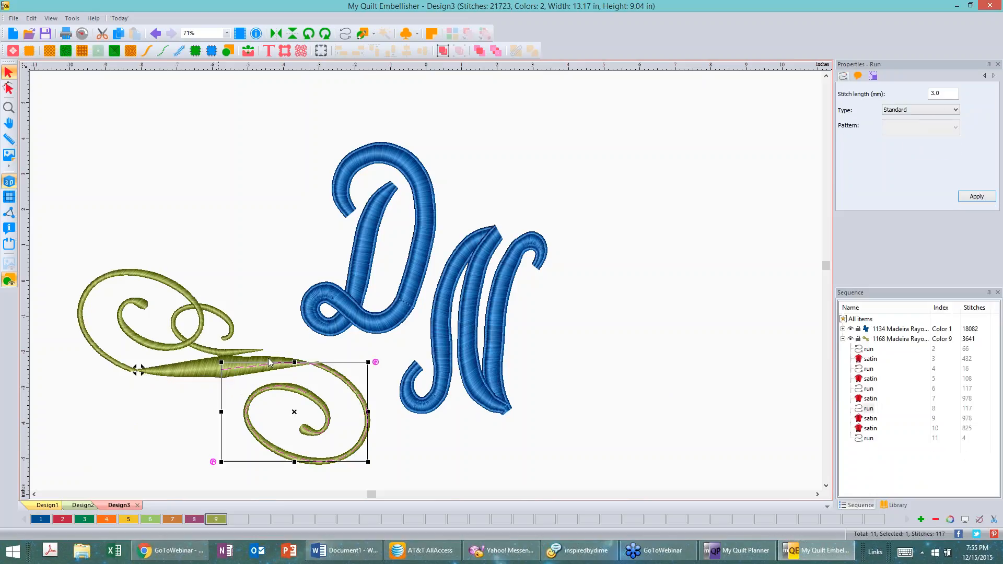
Step: Delete the flourish's small upper inner curl and the thin spike above its centre bar with their run stitches, and clear the selection
{"action": "left_click", "coordinate": [173, 319]}
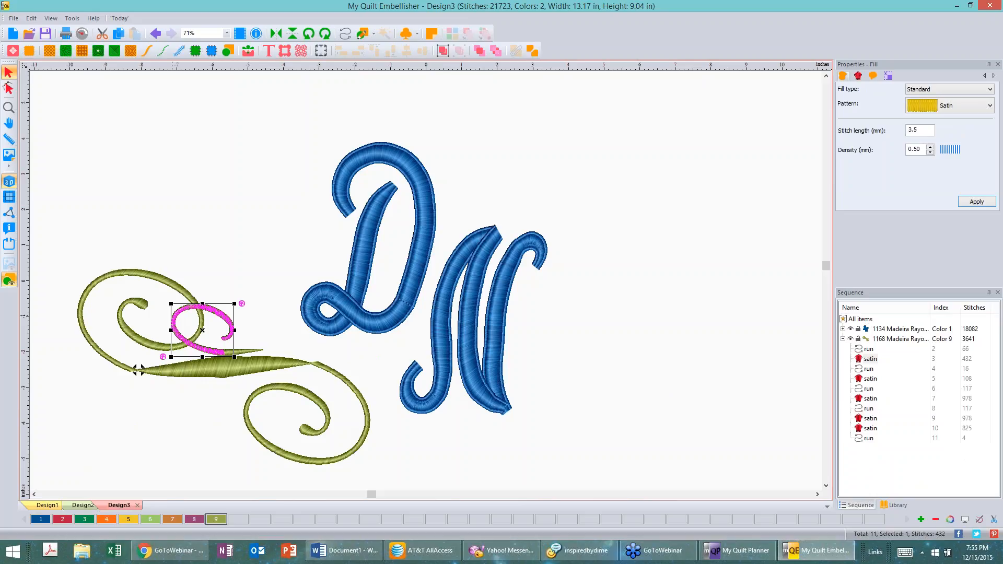
{"action": "key", "text": "Delete"}
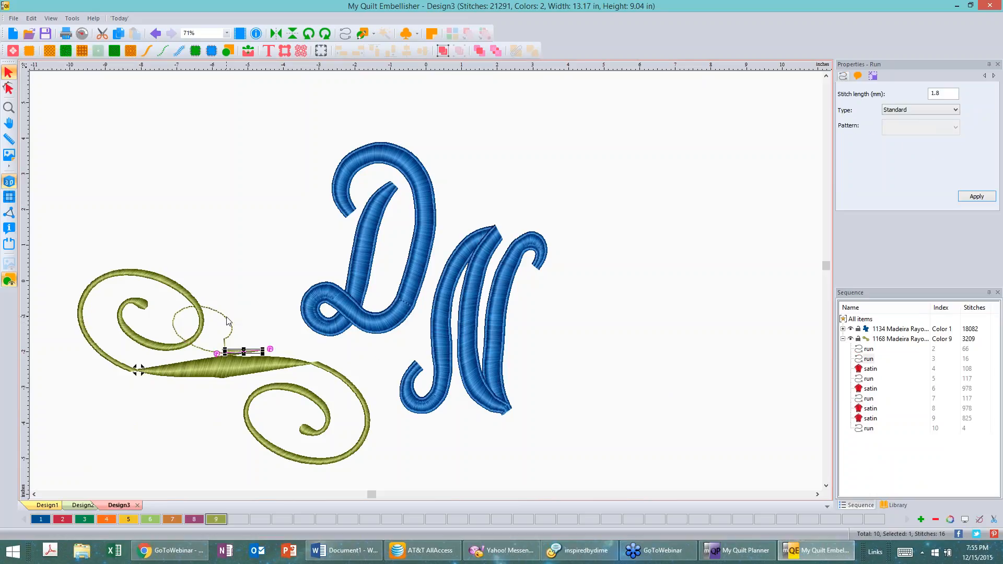
{"action": "left_click", "coordinate": [226, 317]}
{"action": "key", "text": "Delete"}
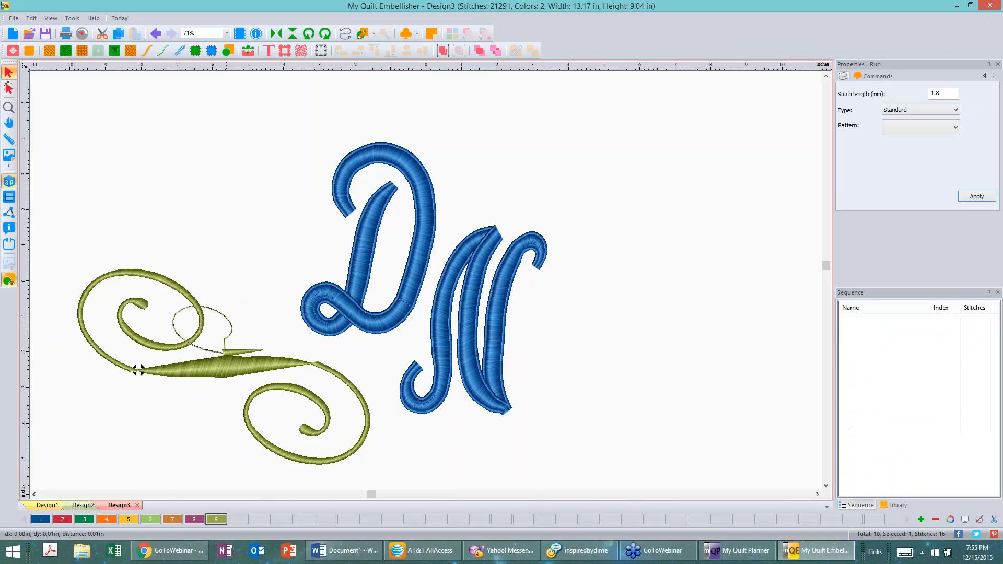
{"action": "left_click", "coordinate": [230, 326]}
{"action": "key", "text": "Delete"}
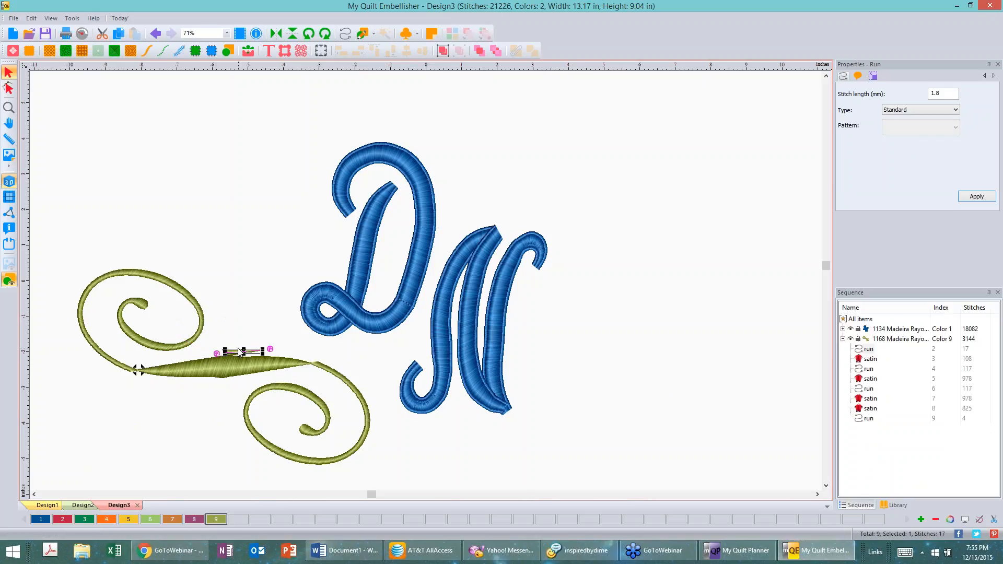
{"action": "key", "text": "Delete"}
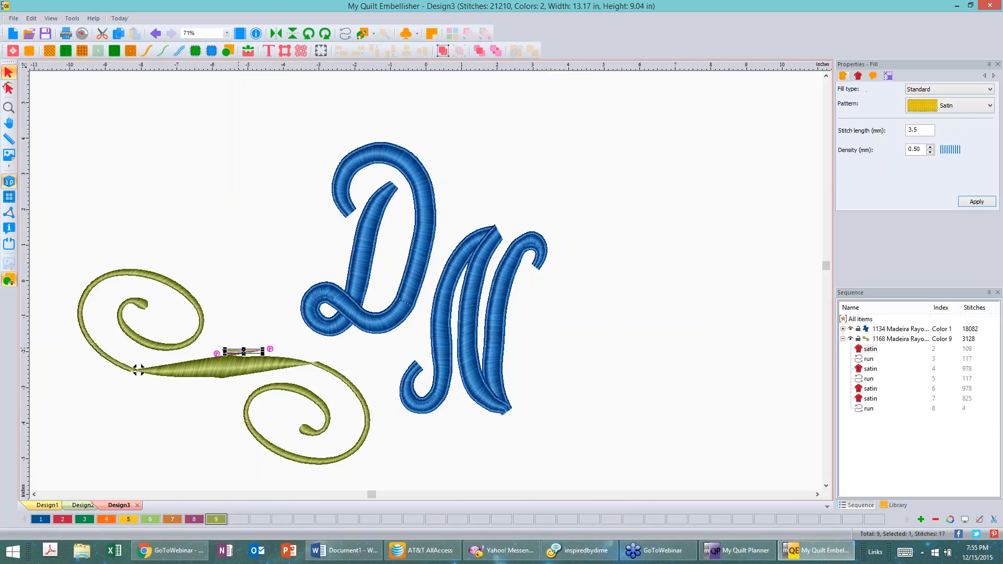
{"action": "key", "text": "Delete"}
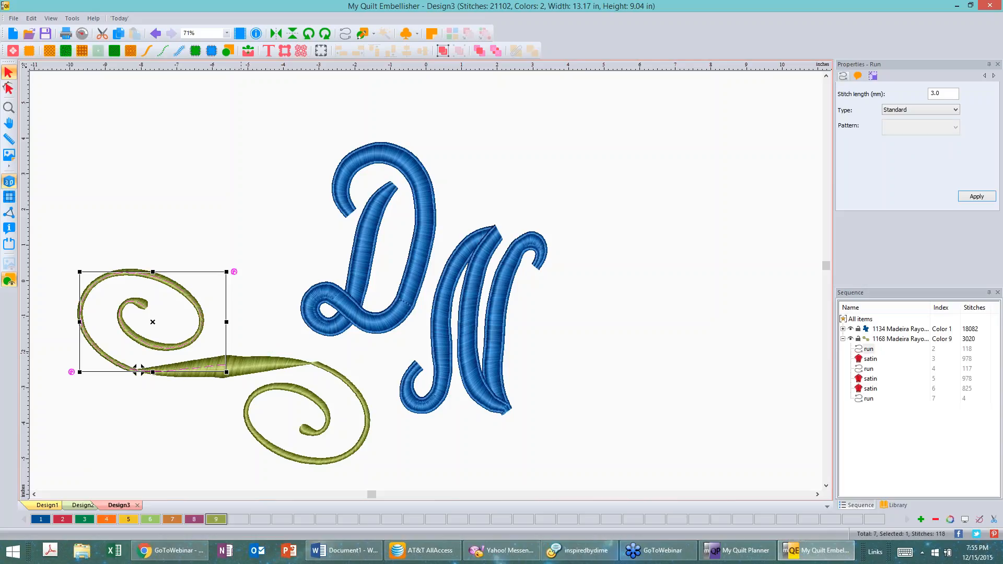
{"action": "left_click", "coordinate": [252, 311]}
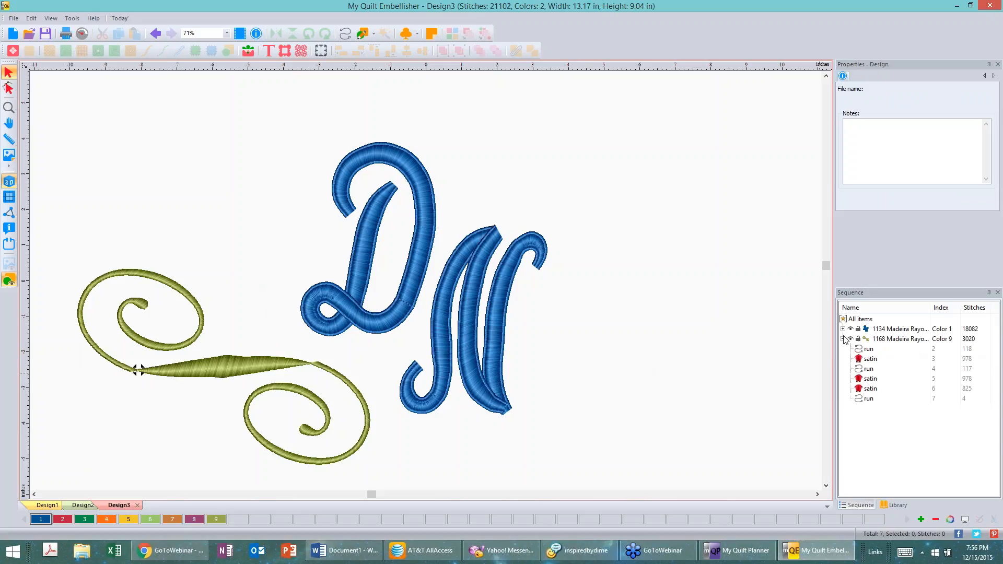
Step: List the monogram's text object in the sequence and select all remaining flourish pieces through their 1168 Madeira colour group
{"action": "left_click", "coordinate": [534, 250]}
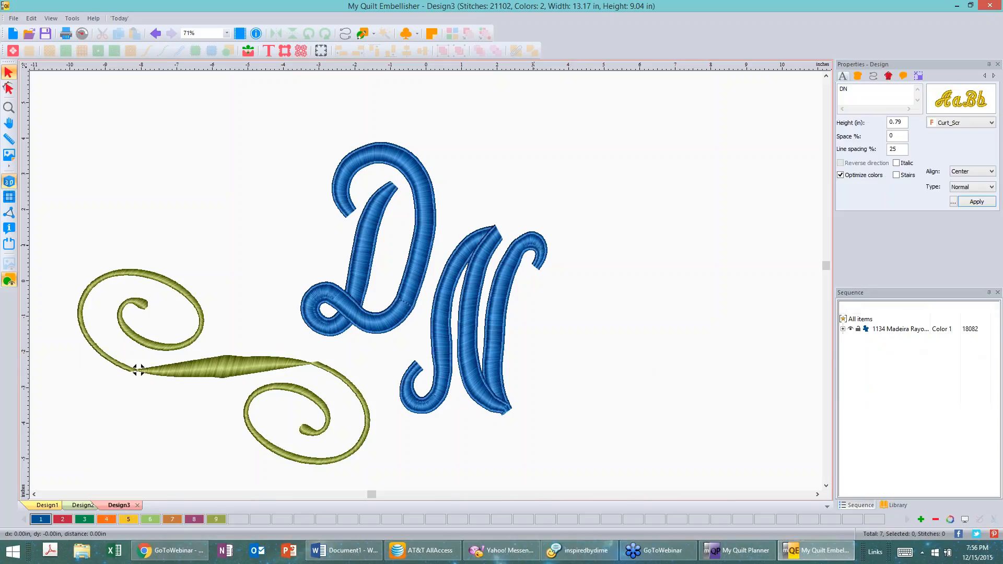
{"action": "left_click", "coordinate": [842, 329]}
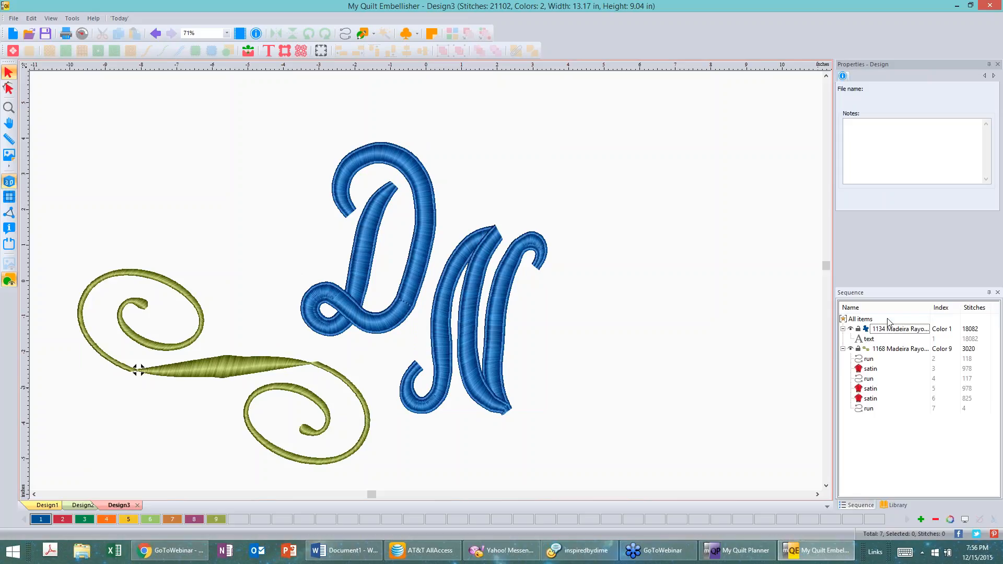
{"action": "left_click", "coordinate": [901, 350]}
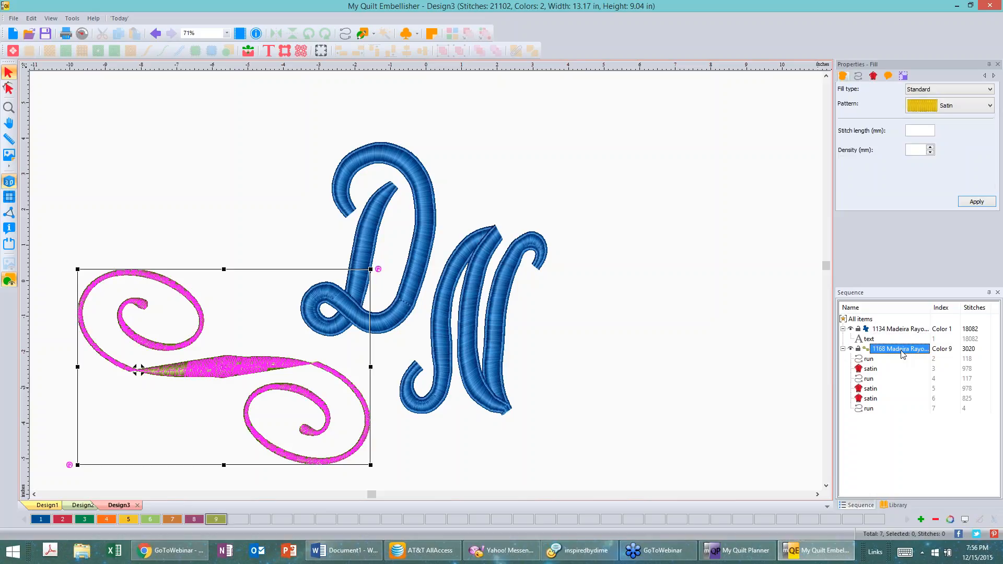